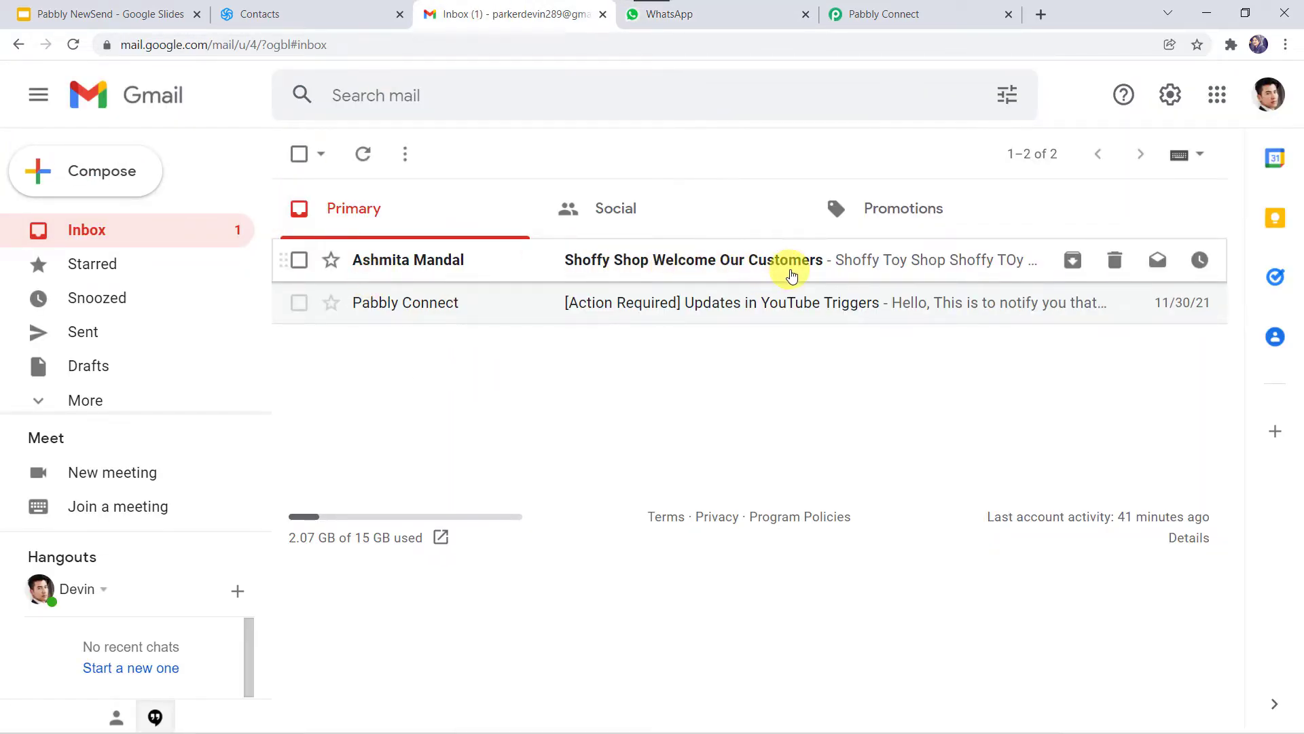
Step: Read the Shoffy Shop Welcome Our Customers email to its footer, then view WhatsApp's read confirmation
left_click(689, 269)
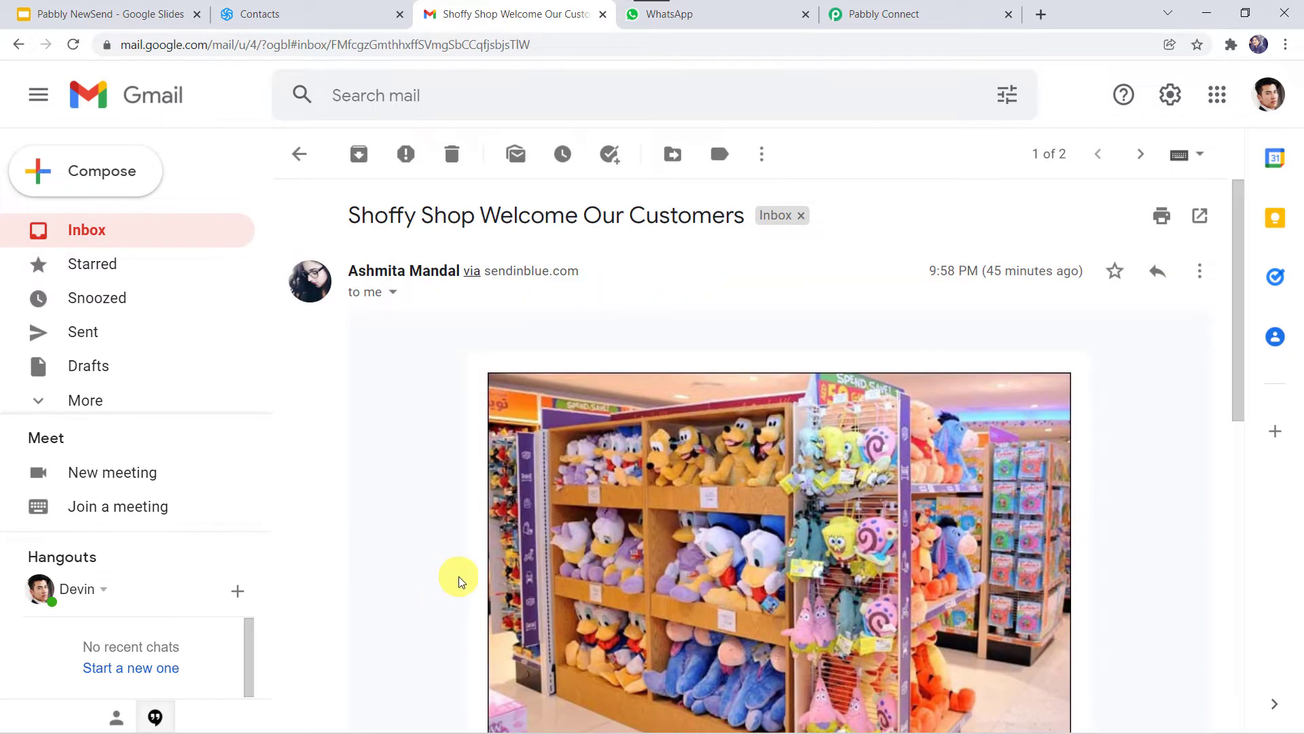
scroll(457, 579, "down", 6)
scroll(459, 581, "down", 4)
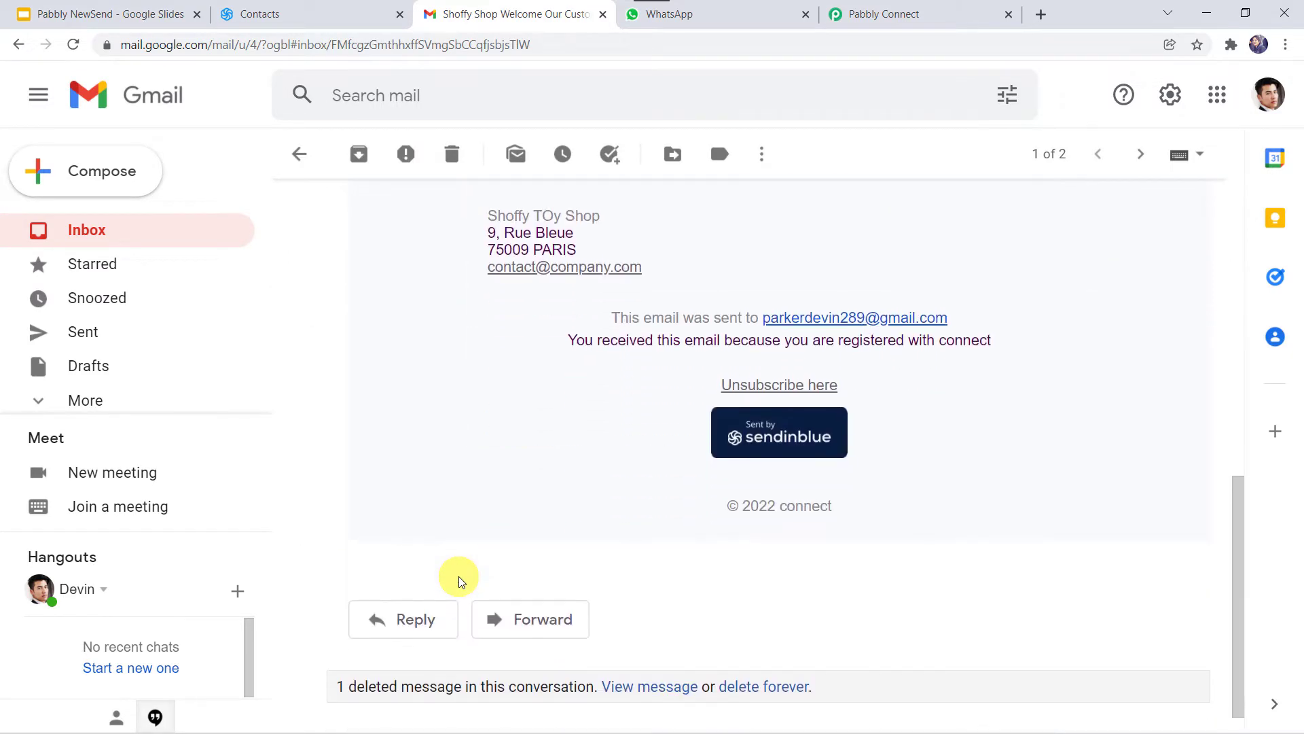
scroll(493, 398, "up", 6)
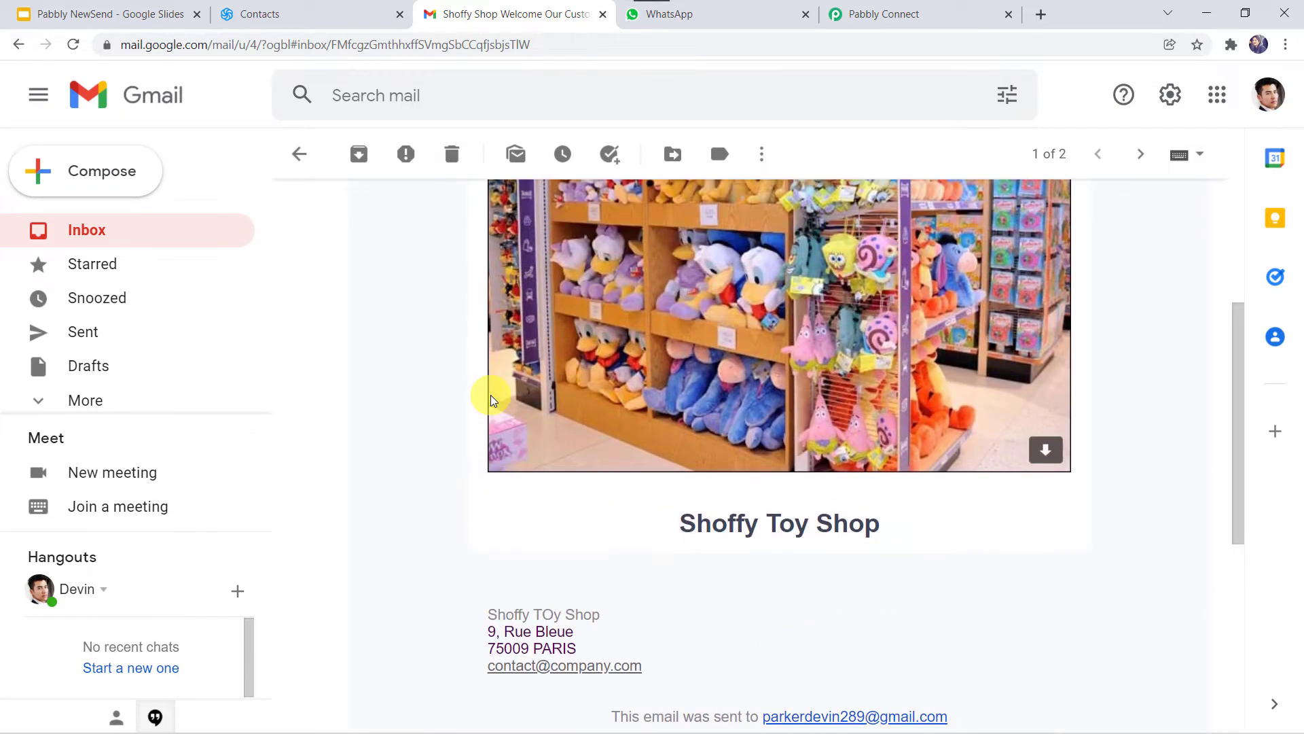
scroll(491, 397, "up", 3)
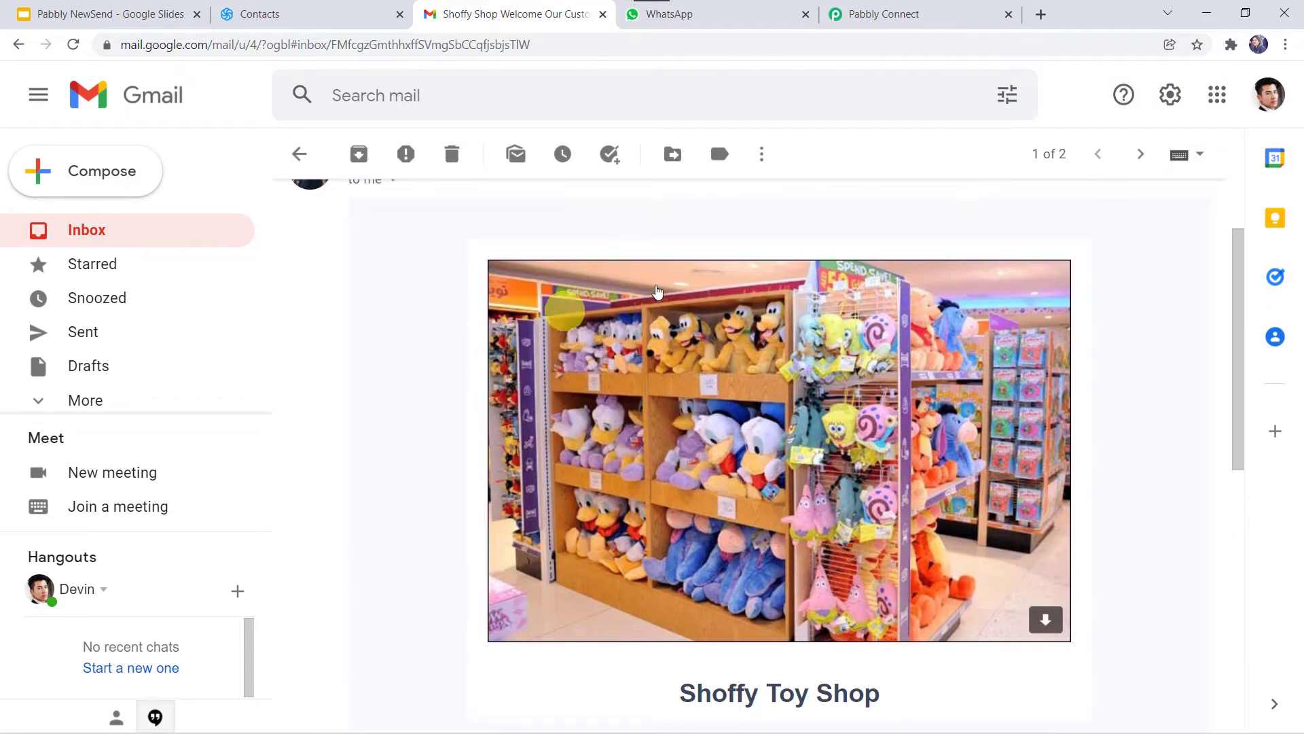
left_click(710, 13)
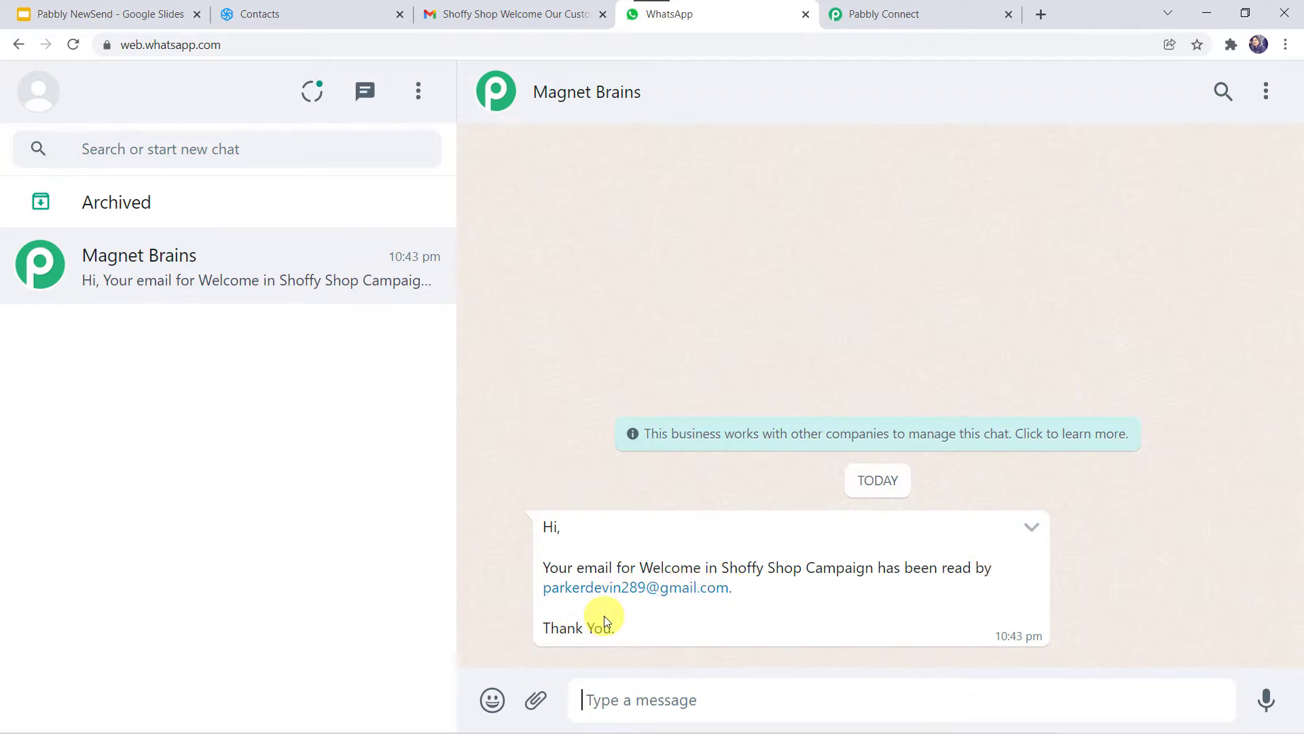
Step: Cross-check the Gmail email against Sendinblue contacts, ending on the Magnet Brains WhatsApp confirmation
left_click(503, 12)
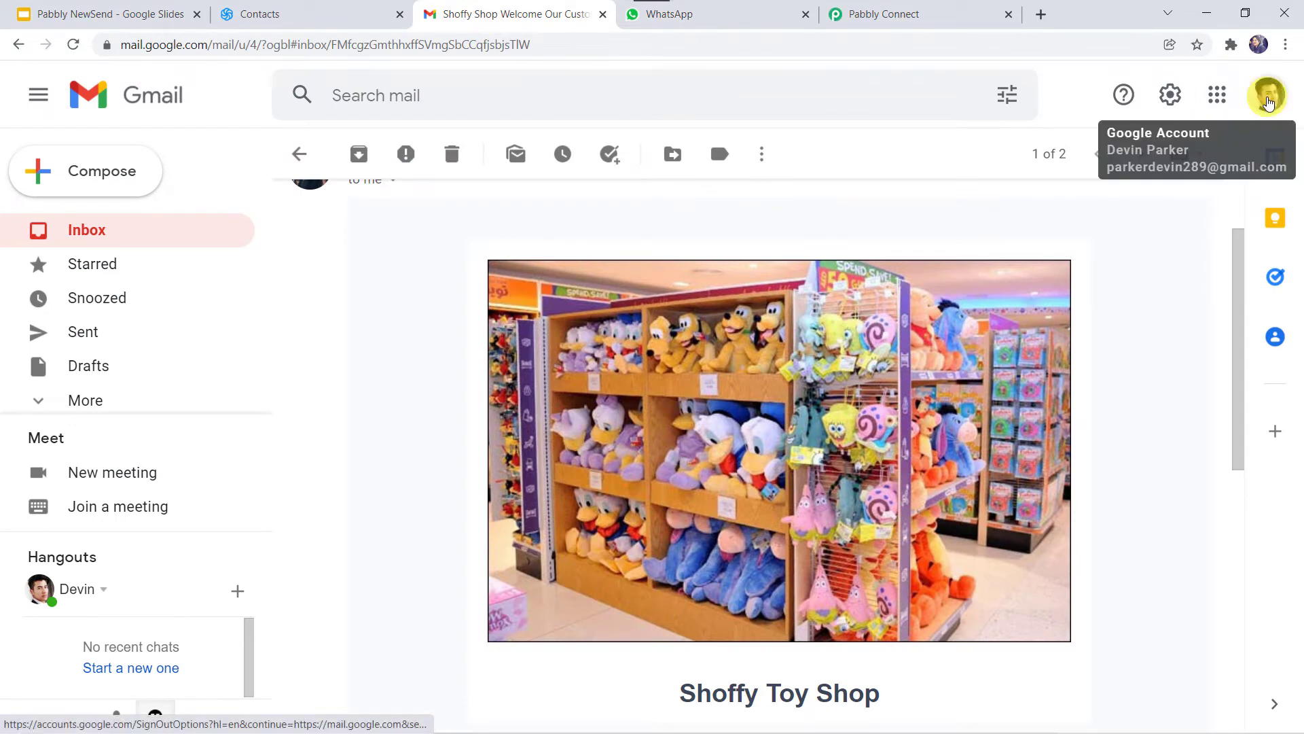
left_click(348, 15)
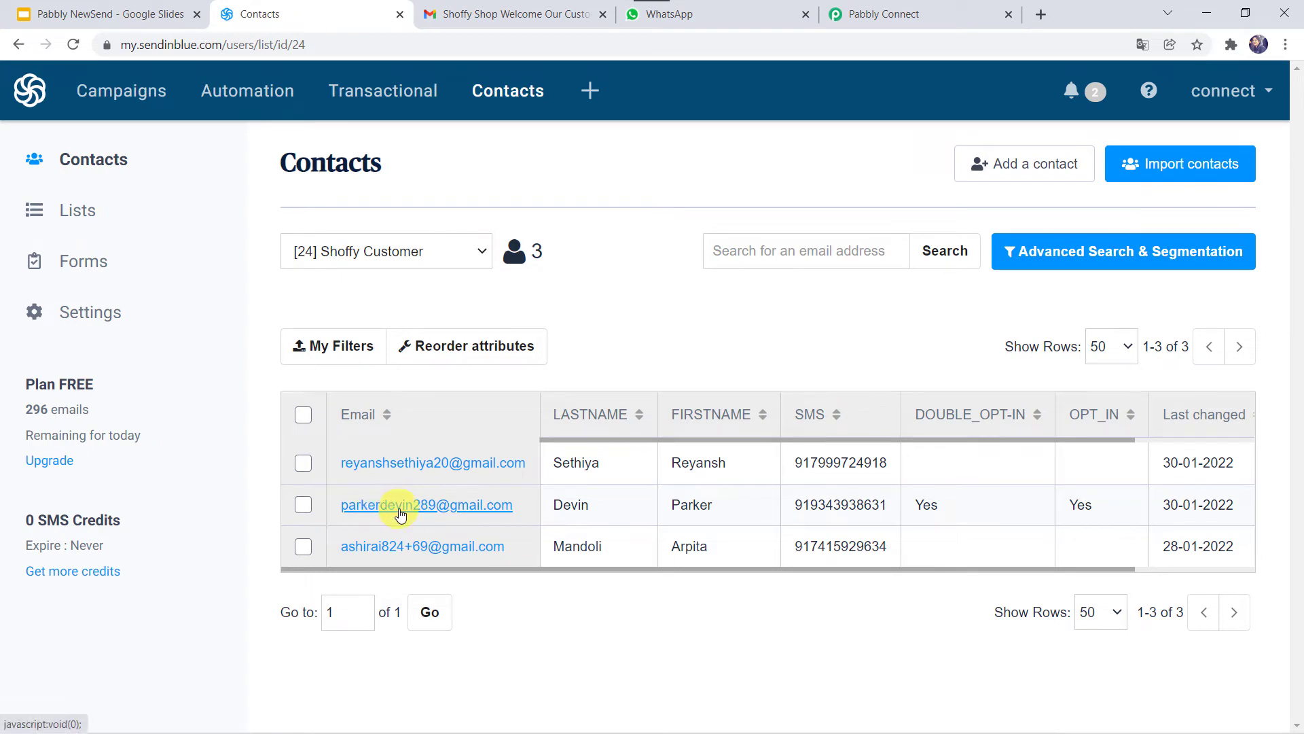
left_click(486, 12)
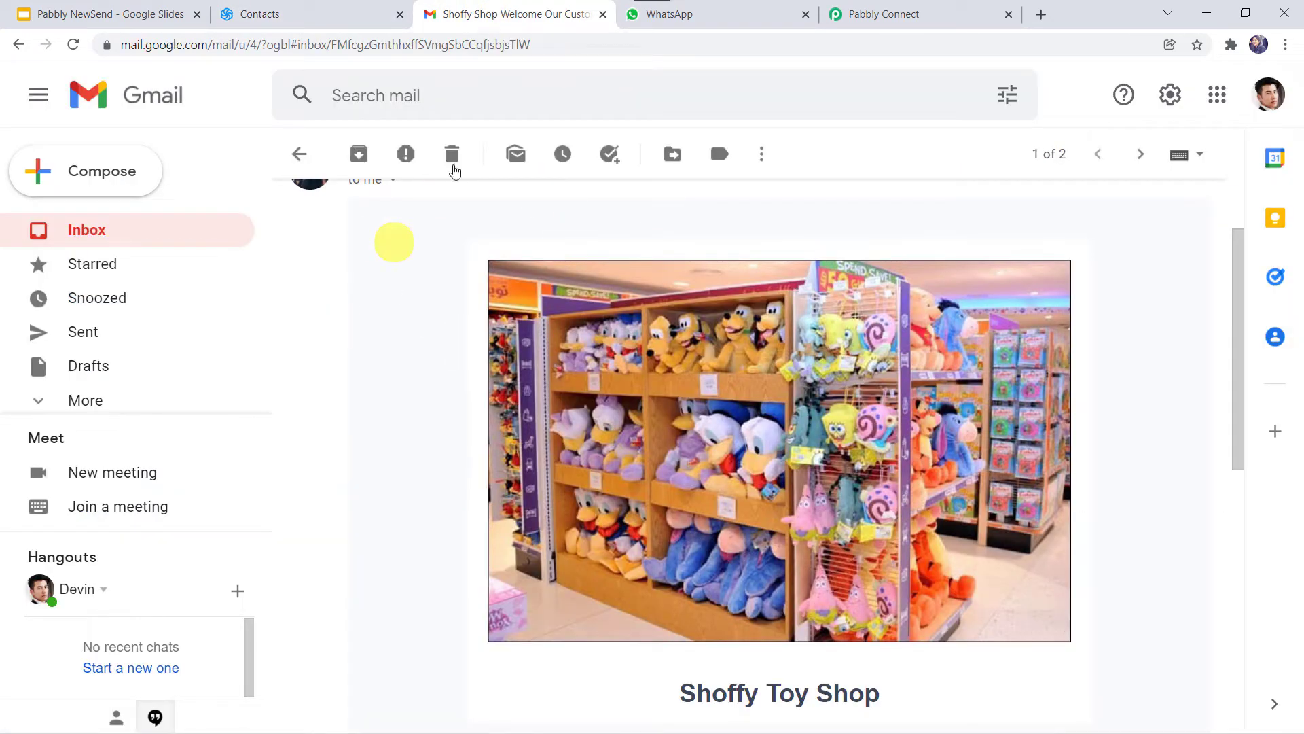
left_click(728, 9)
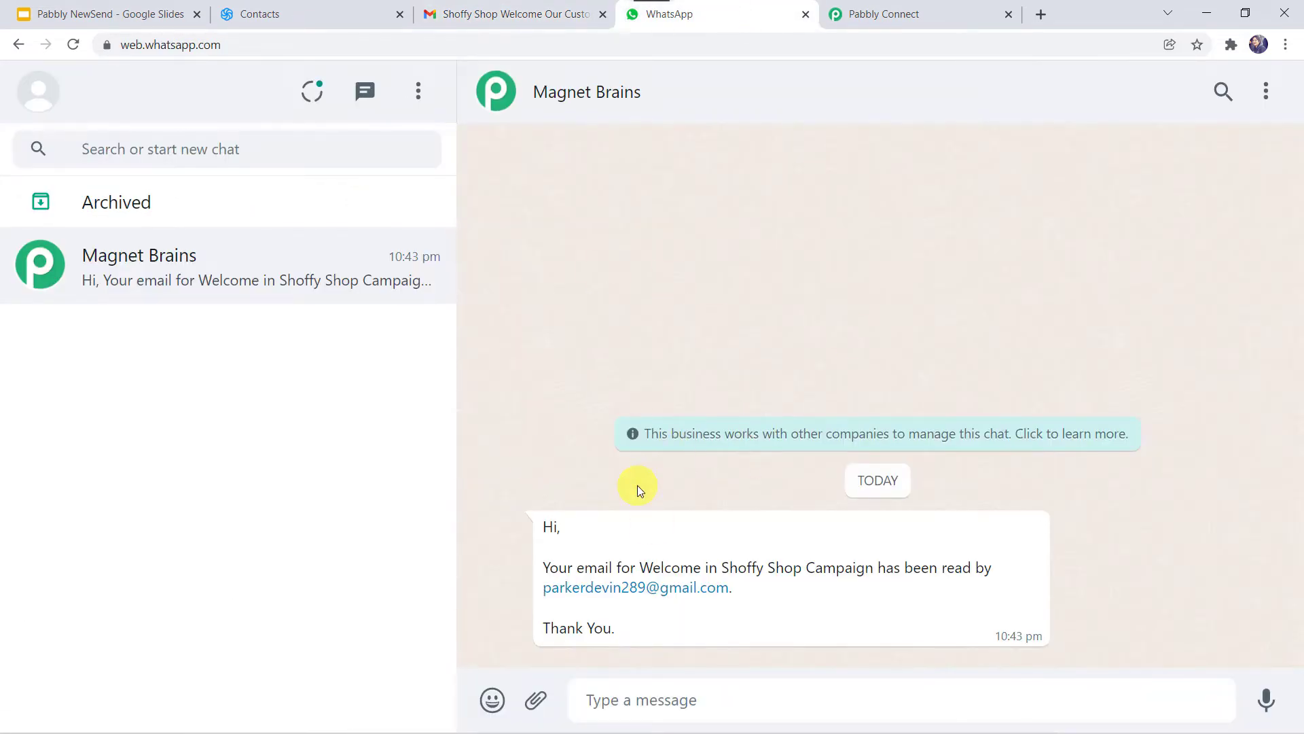
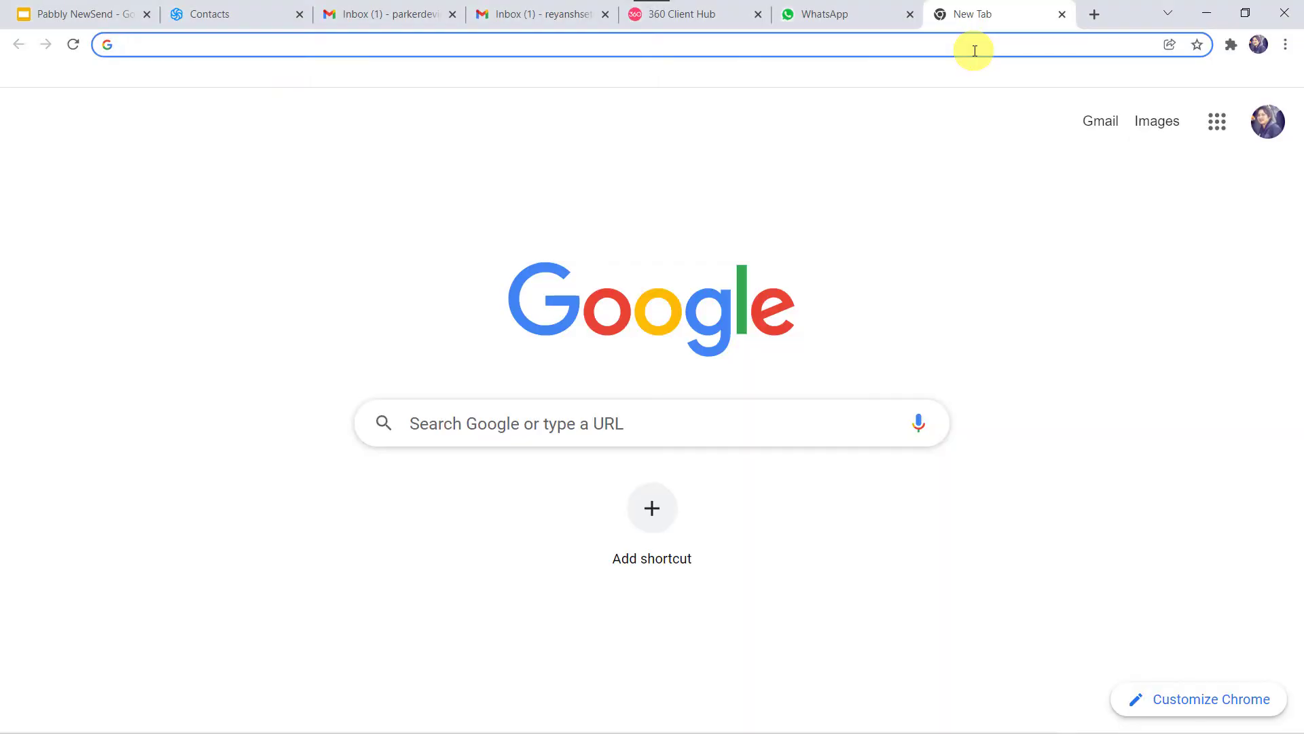
Step: Load the Pabbly website, go to the Pabbly Connect product page and sign in
type("pabbly")
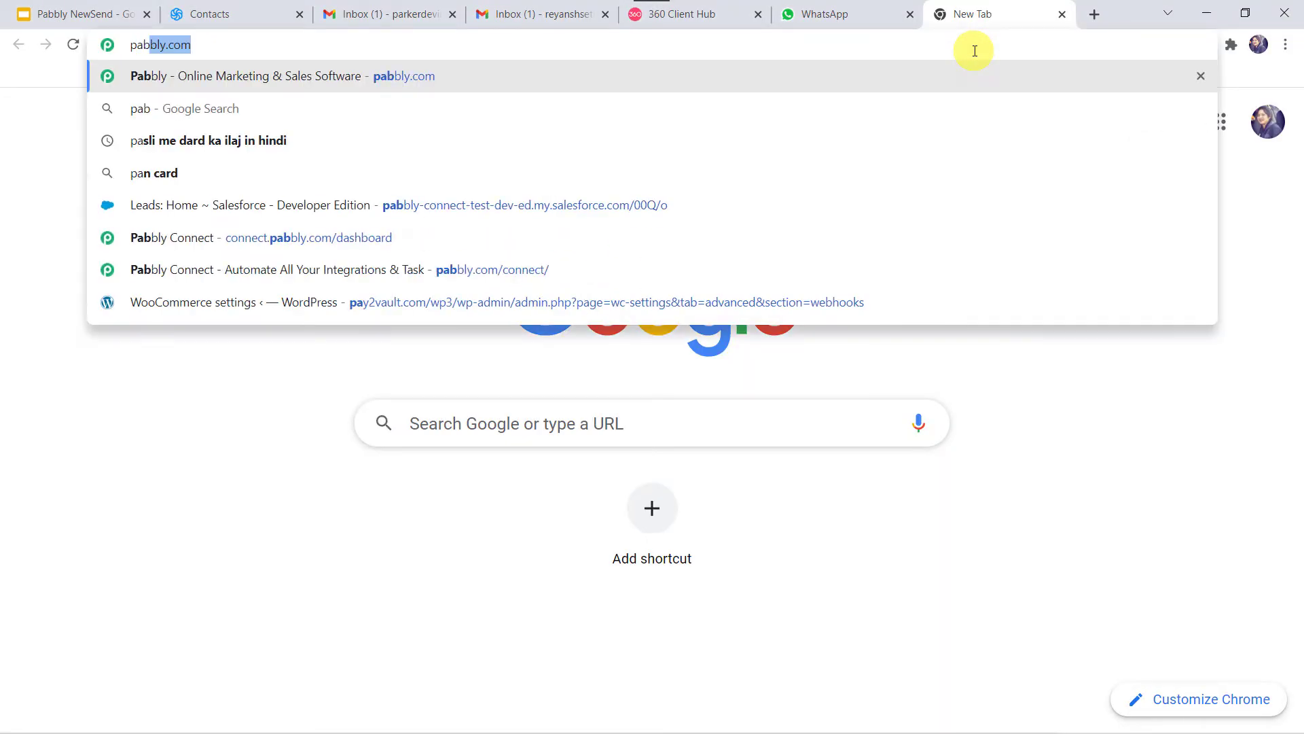
key("Return")
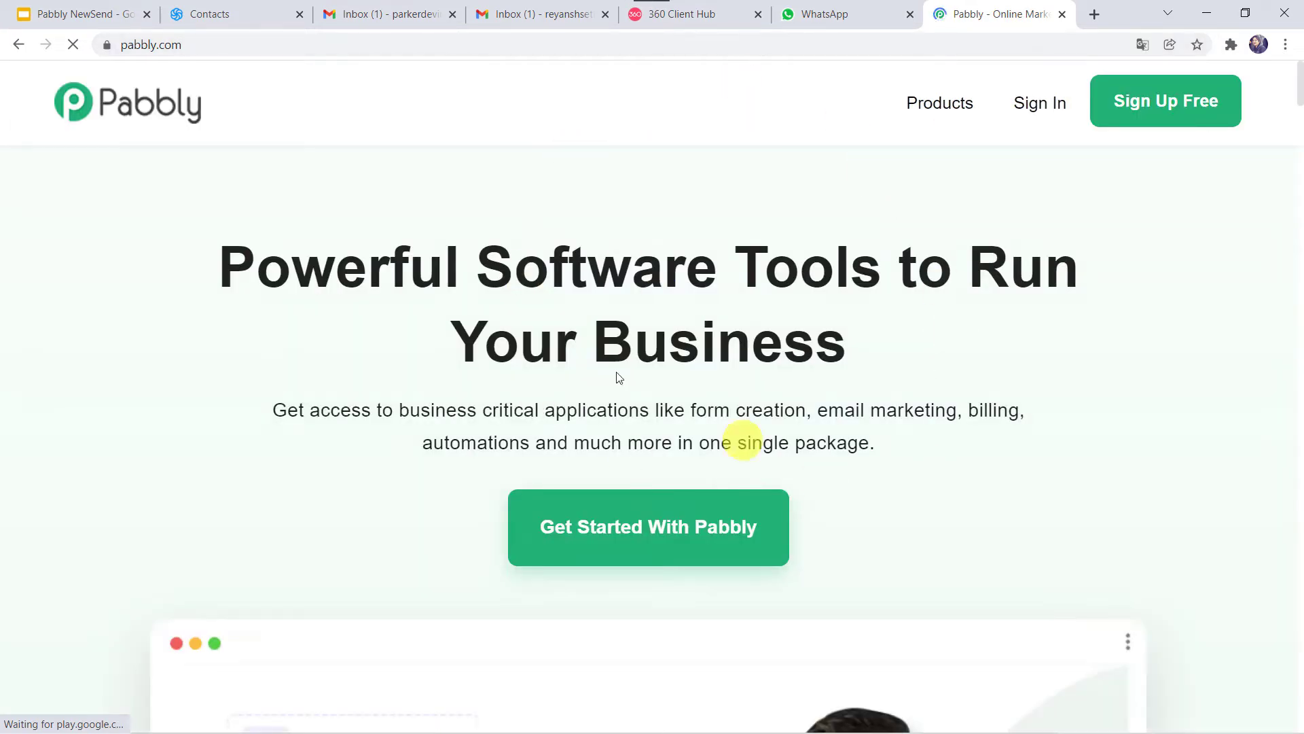
left_click(925, 102)
left_click(501, 359)
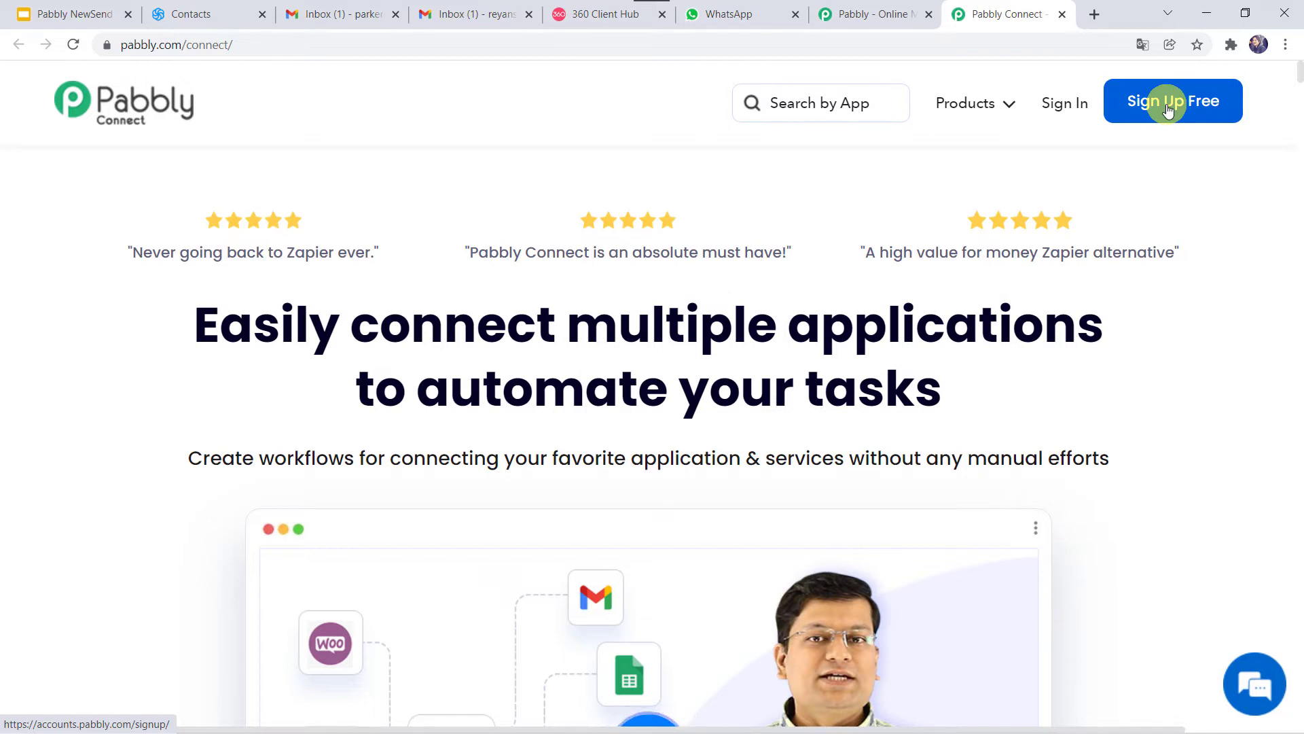
left_click(1063, 104)
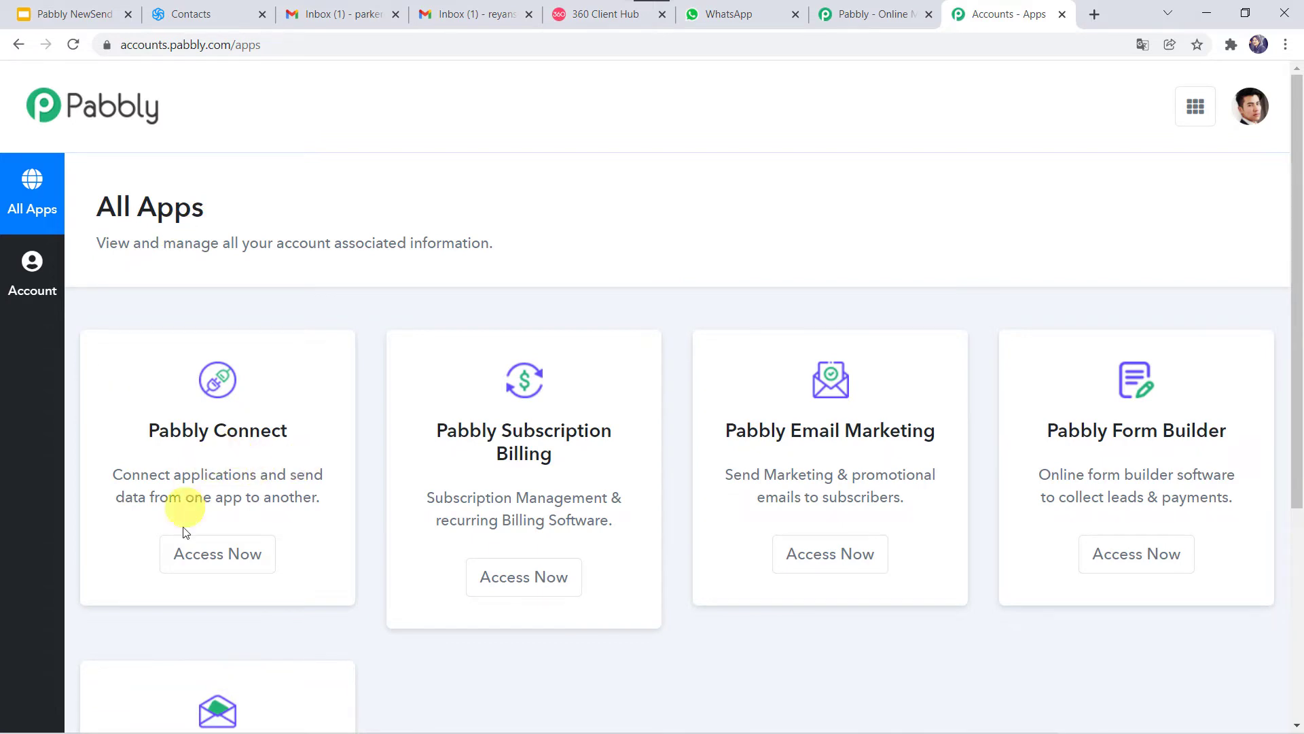
Step: Open Pabbly Connect and create a workflow named 'Sendinblue to WhatsApp Integration'
left_click(204, 562)
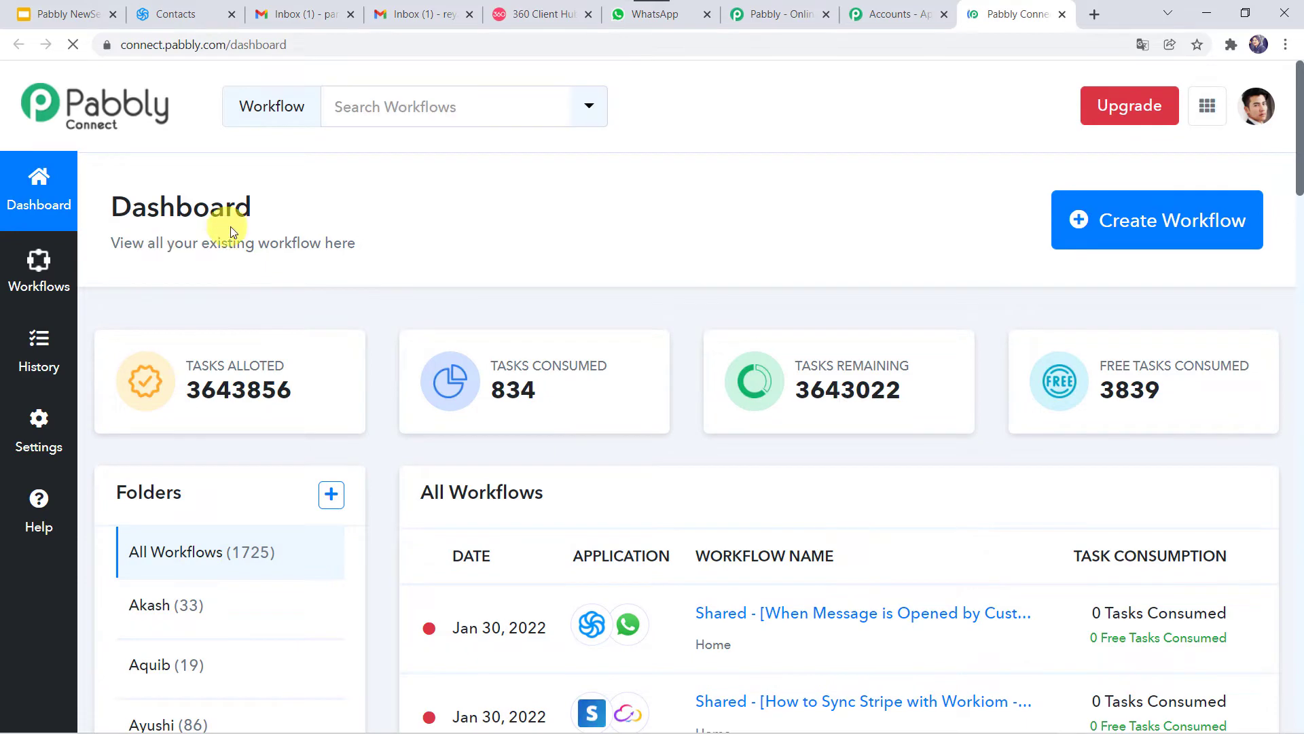
scroll(633, 546, "down", 5)
scroll(633, 546, "up", 2)
scroll(633, 546, "up", 3)
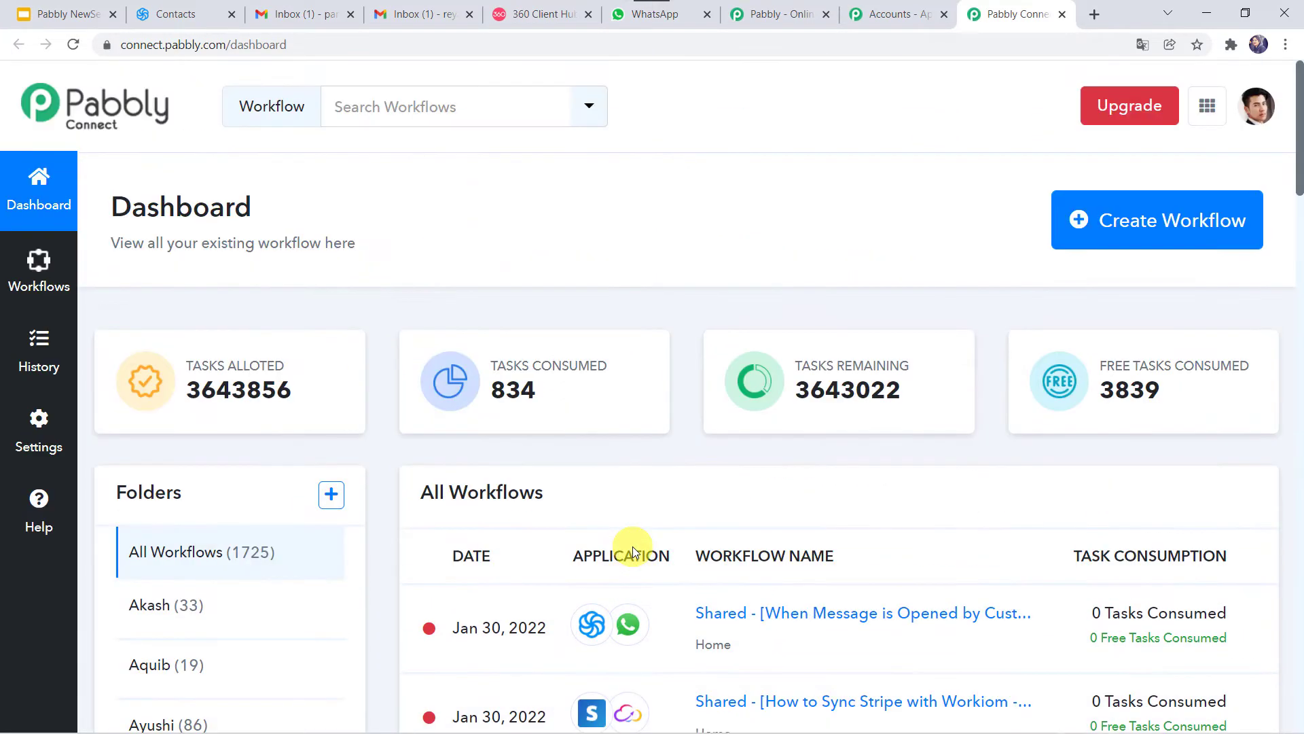
left_click(1113, 230)
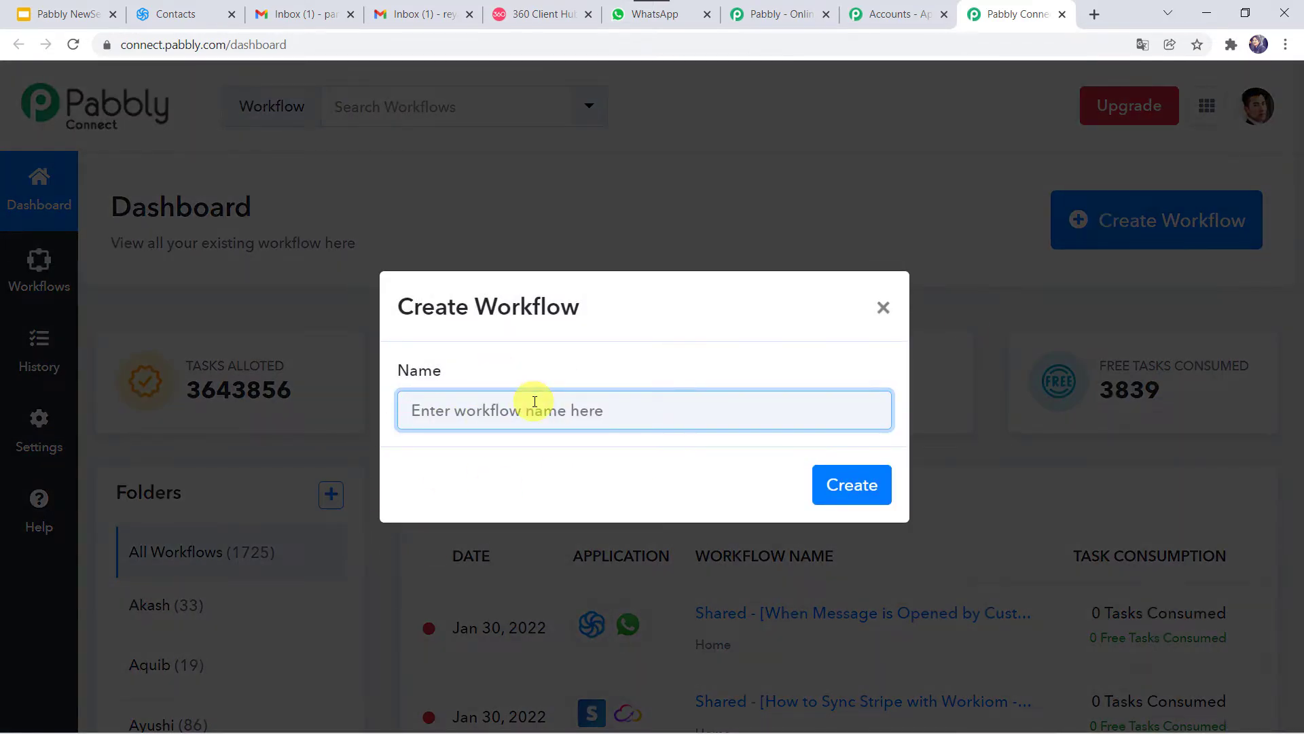
type("S")
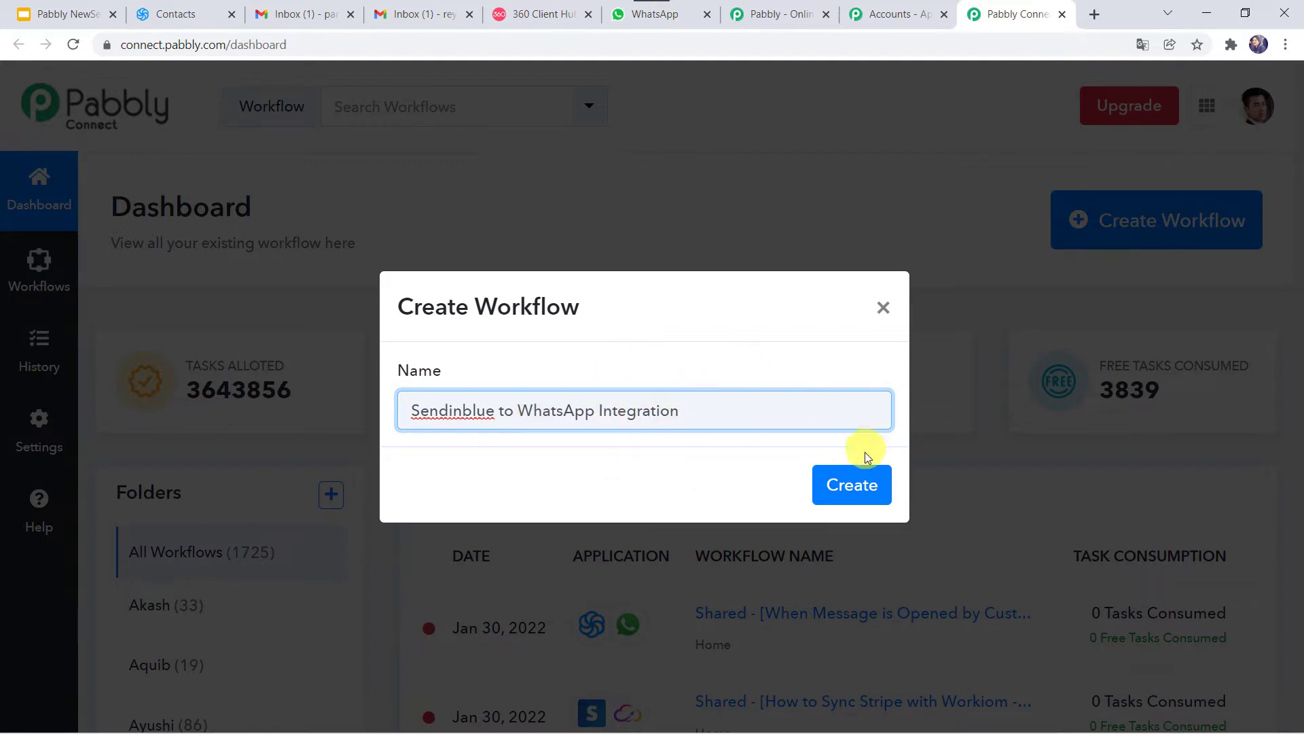
left_click(852, 489)
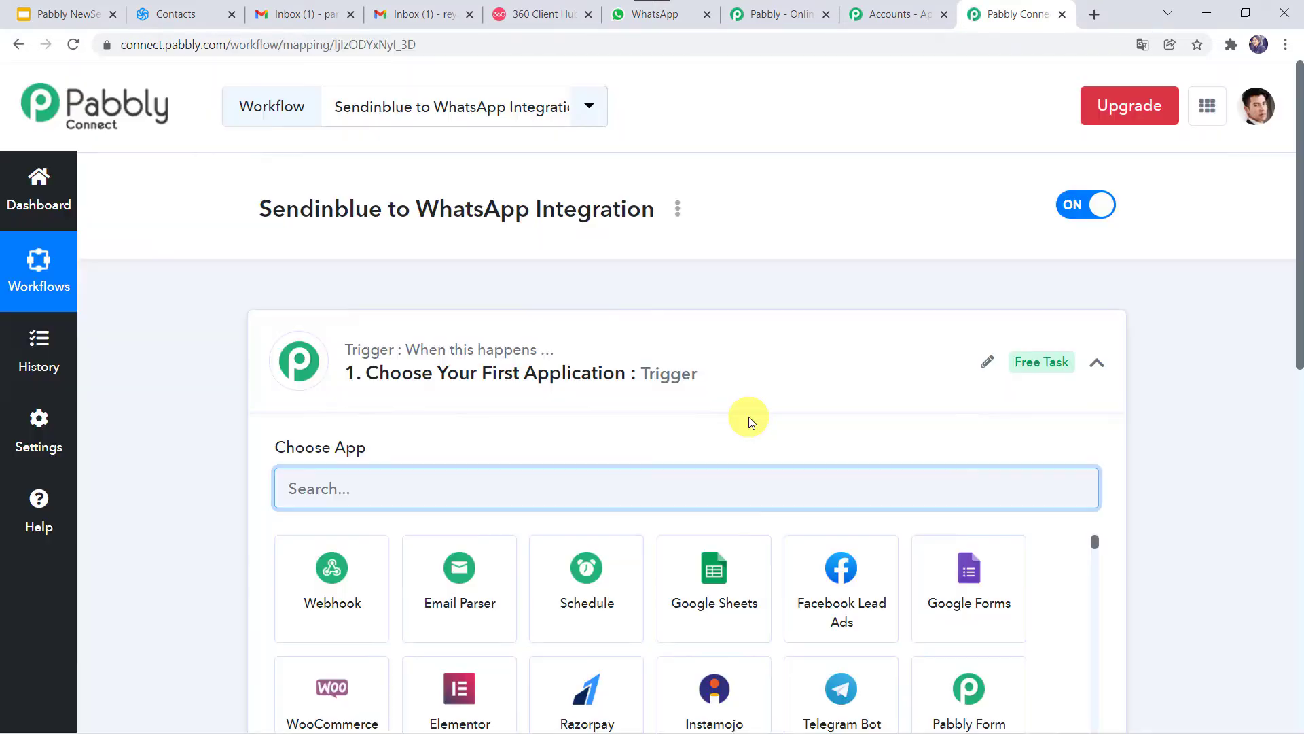
Step: Set the workflow's trigger app to Sendinblue
left_click(709, 377)
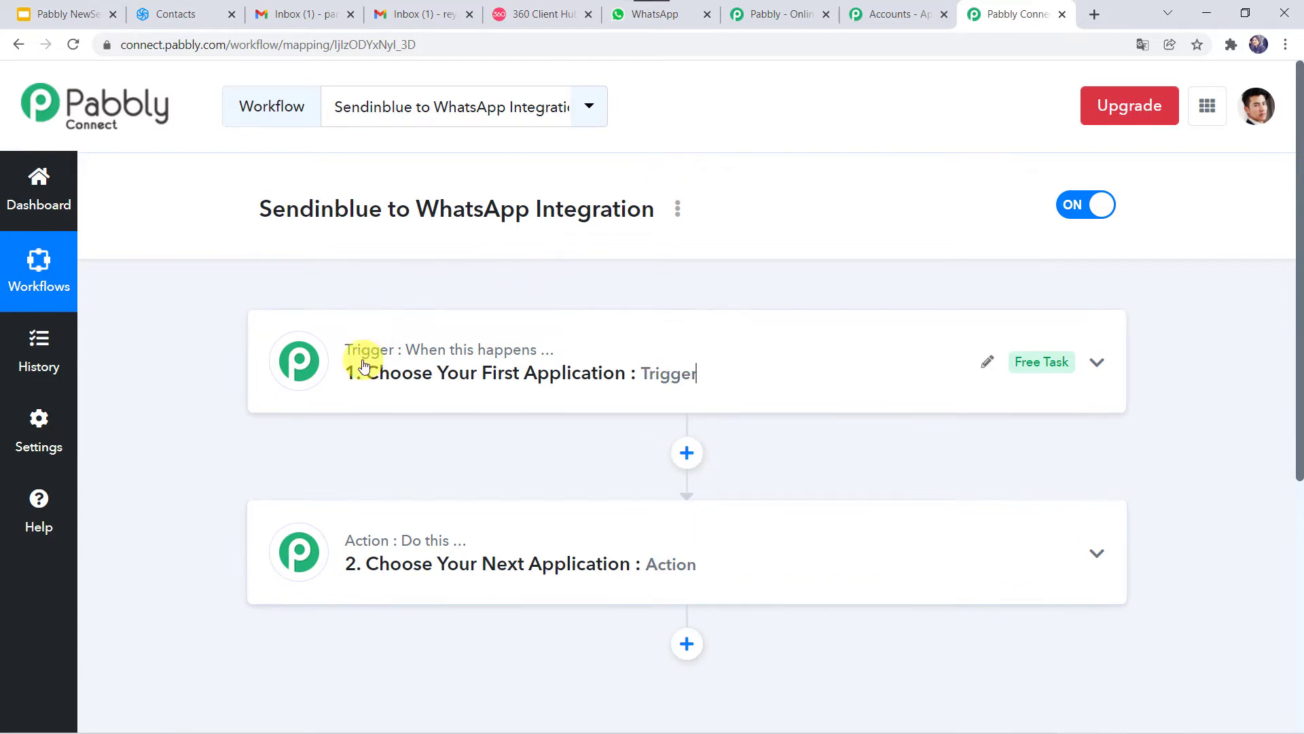
mouse_move(378, 541)
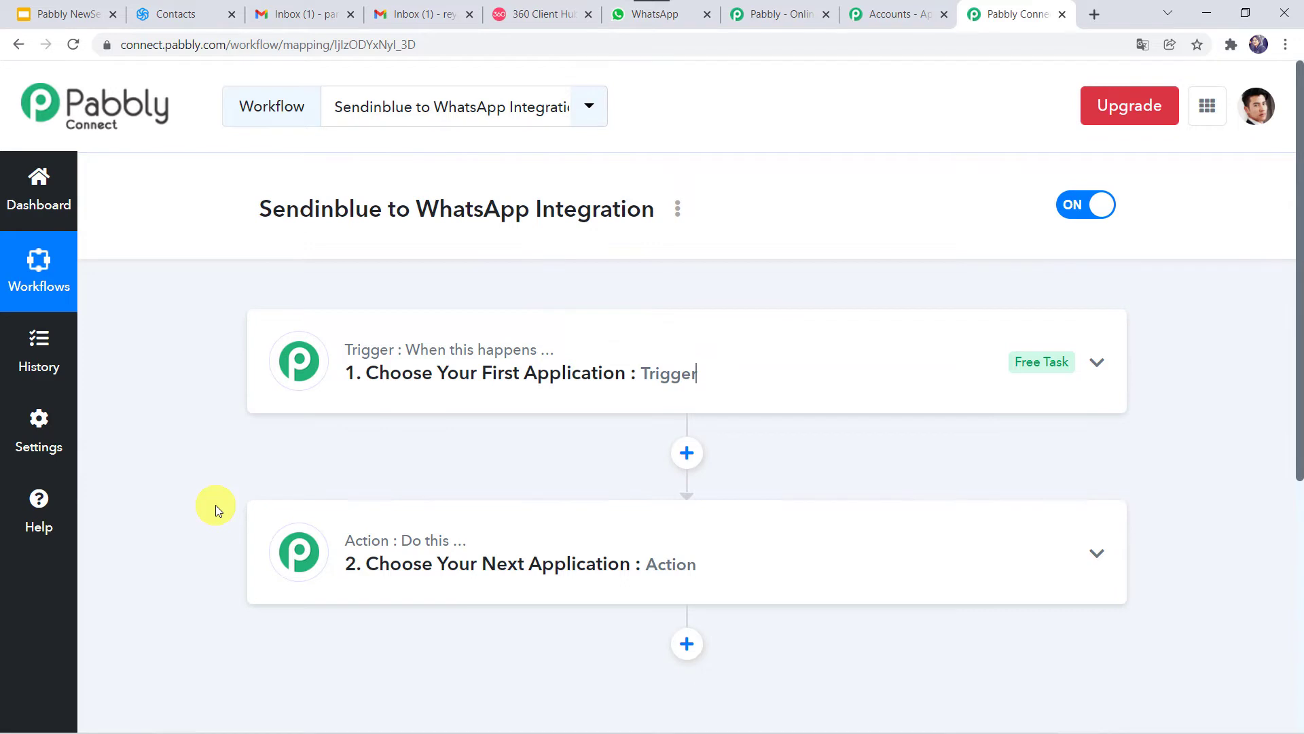
left_click(709, 368)
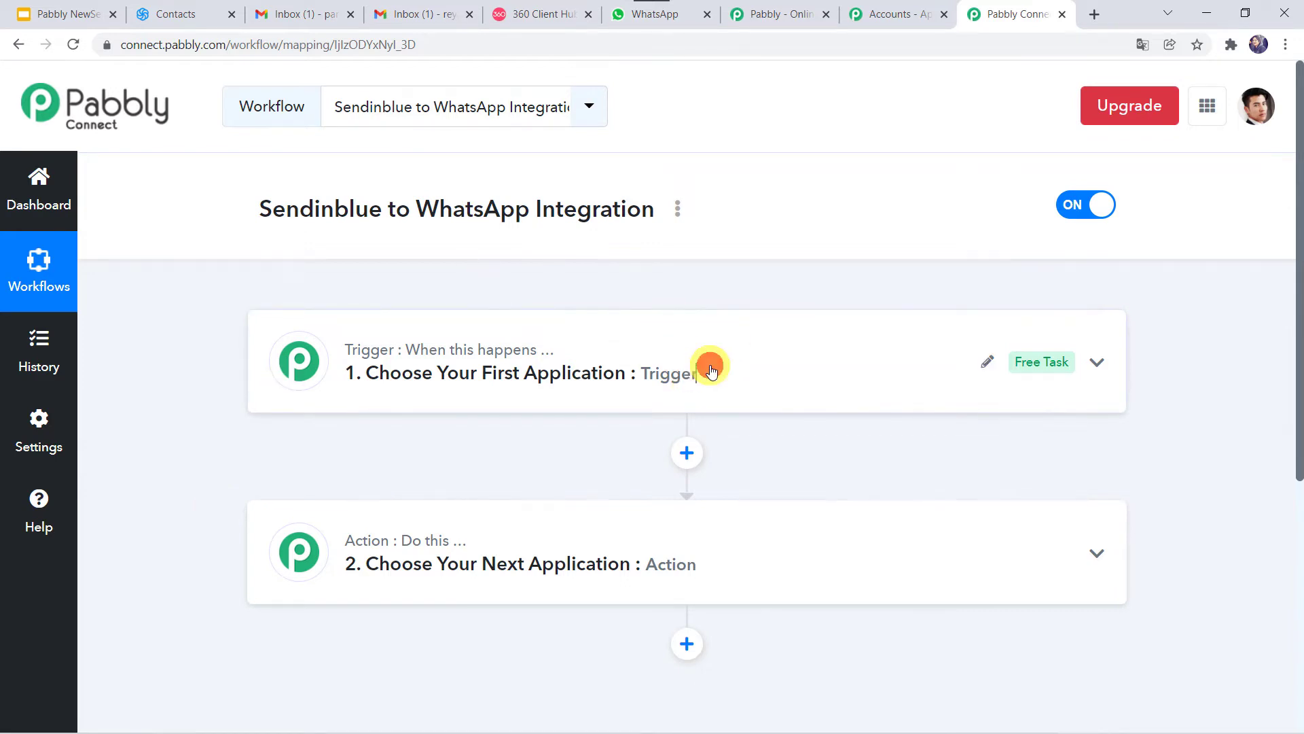
scroll(709, 369, "down", 2)
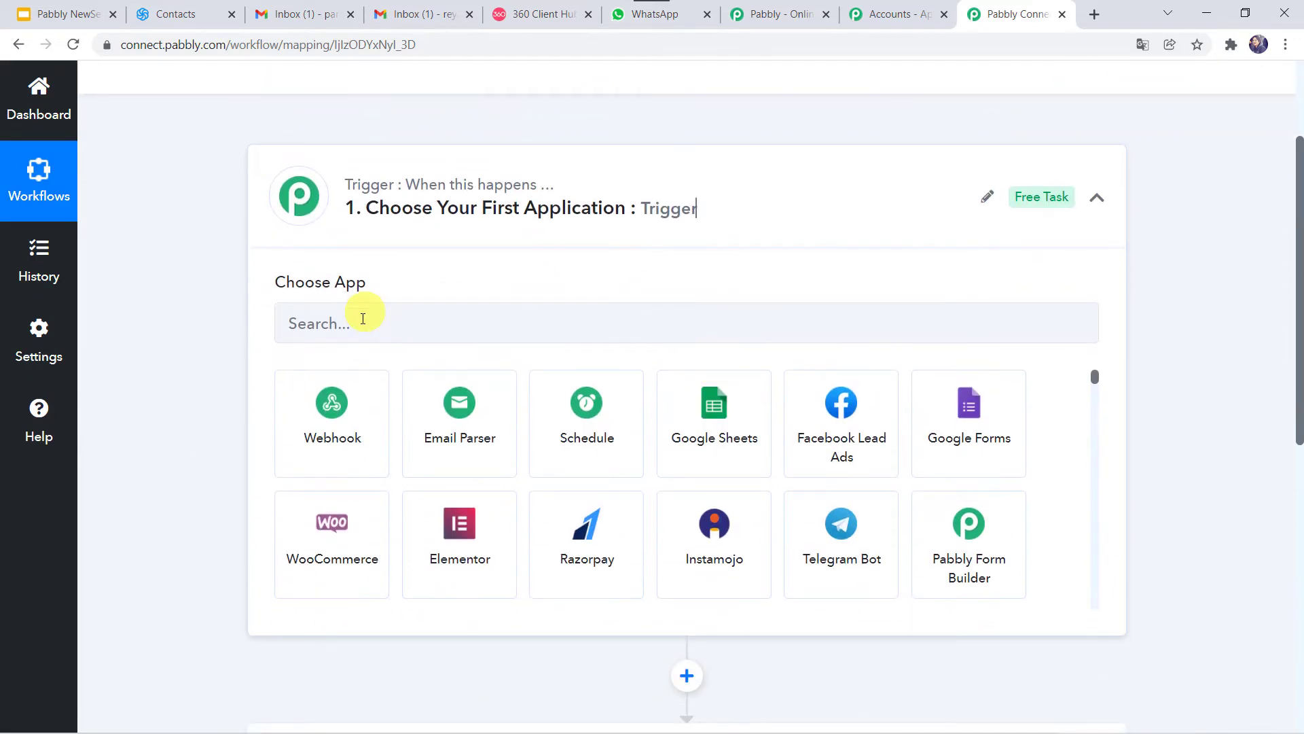
left_click(359, 325)
type("Sendi")
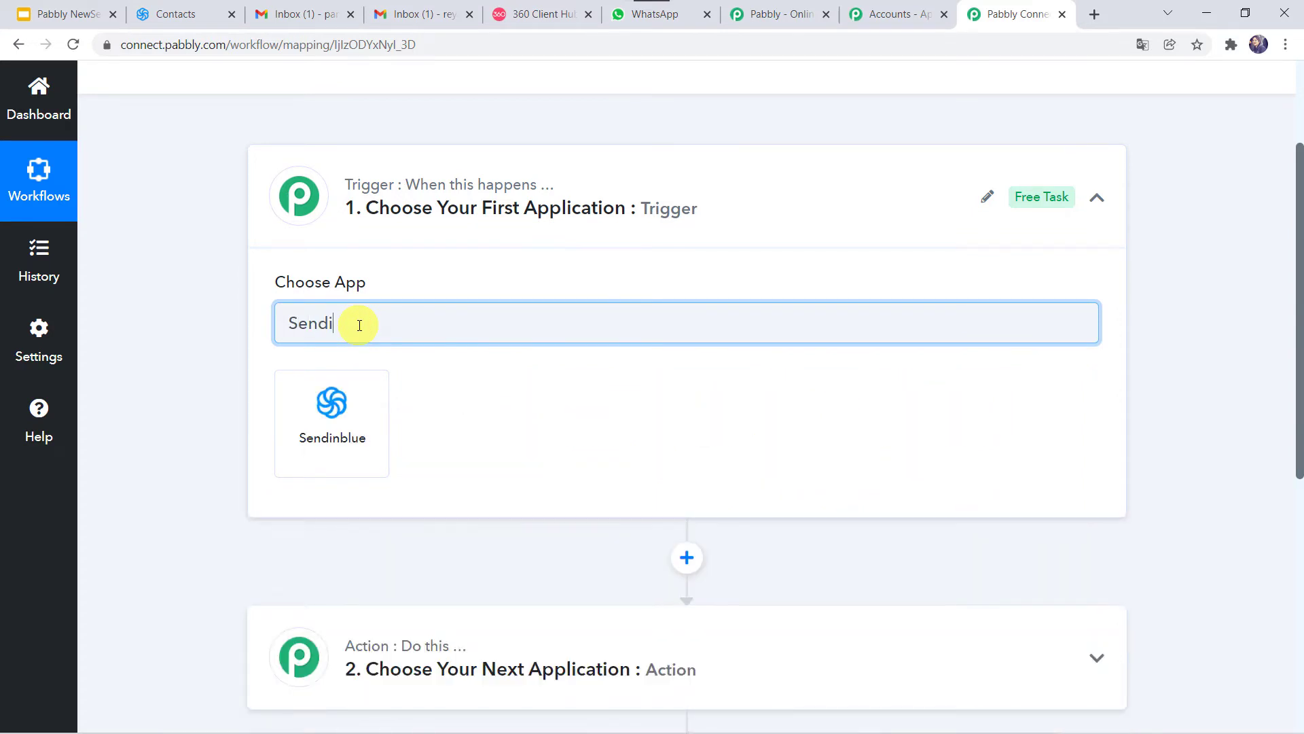
left_click(325, 433)
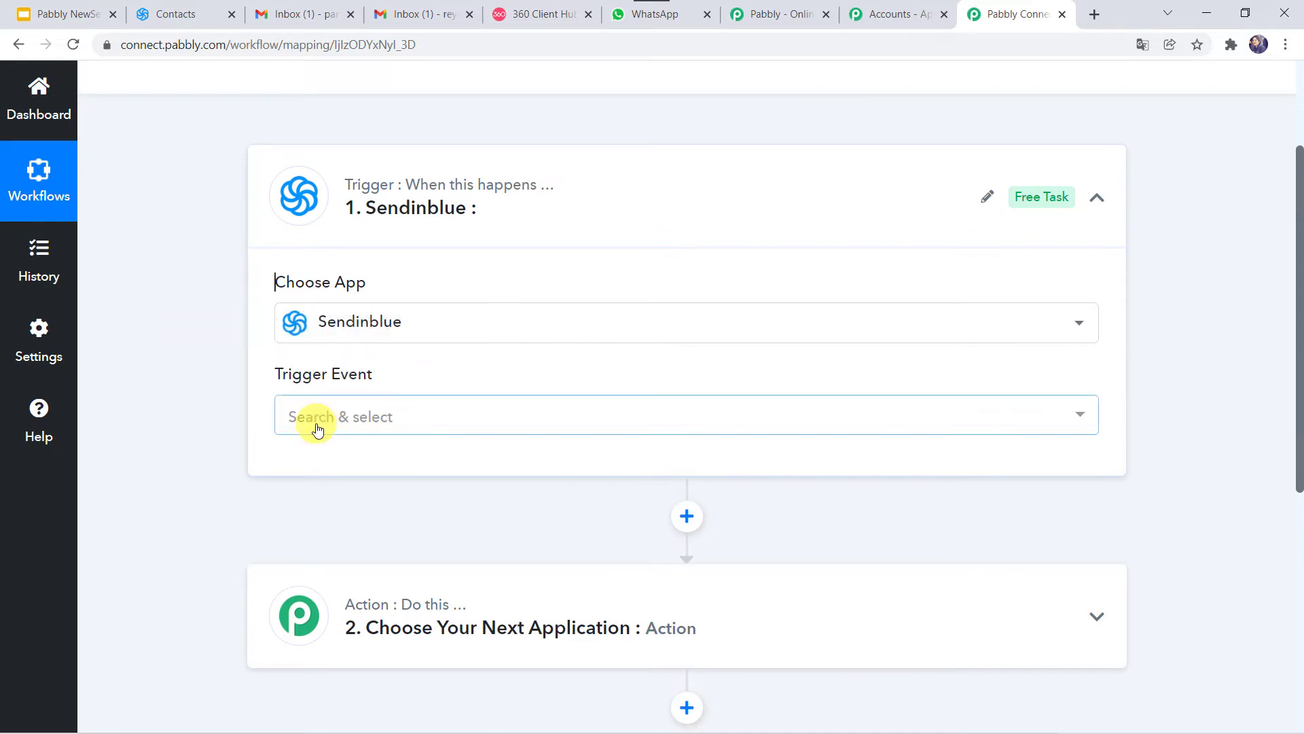
Step: Choose Message Opened as the Sendinblue trigger event to generate the webhook URL
left_click(316, 429)
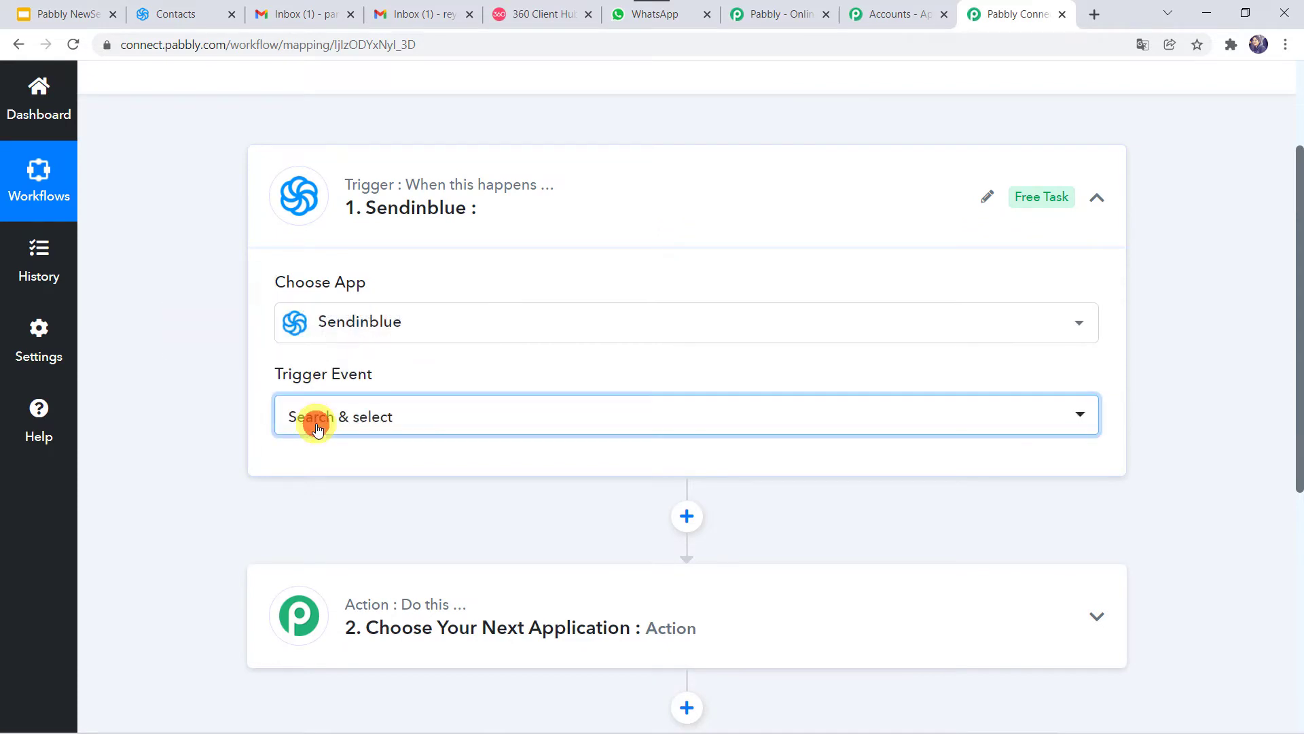
scroll(369, 330, "down", 3)
left_click(345, 242)
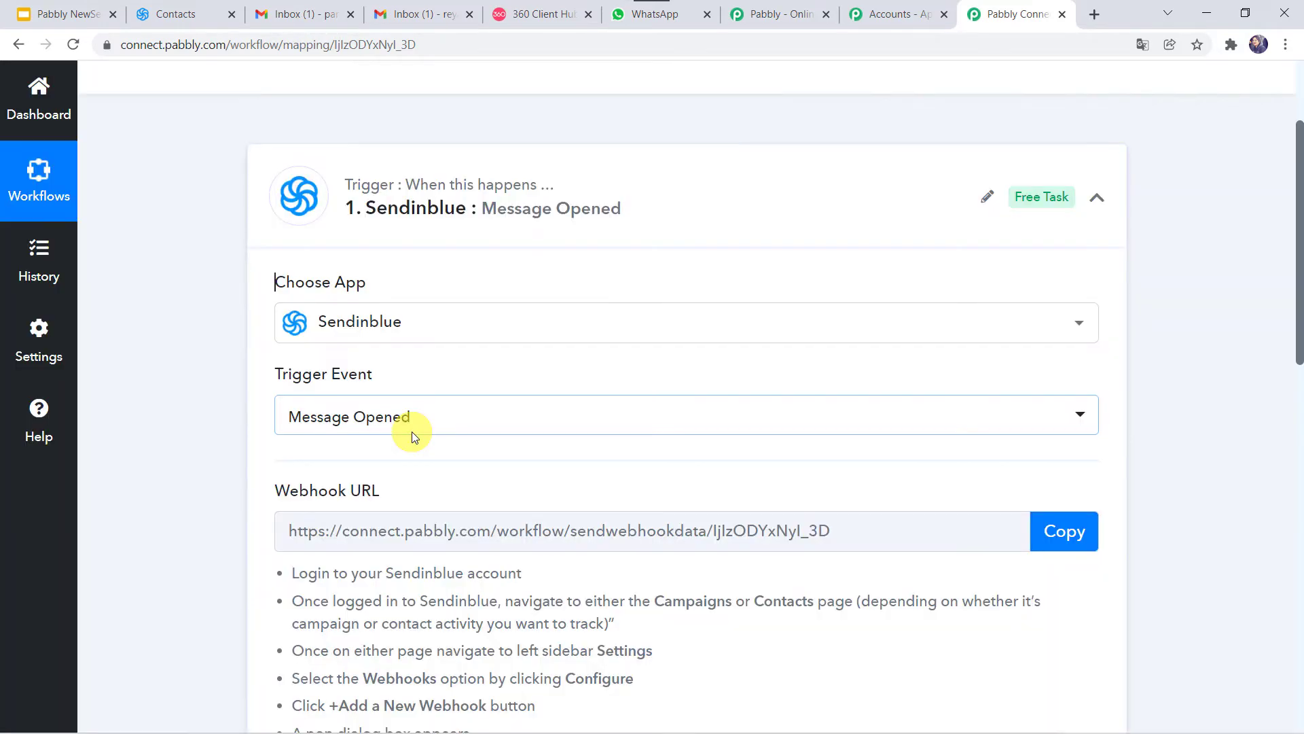
scroll(412, 430, "down", 4)
left_click(414, 437)
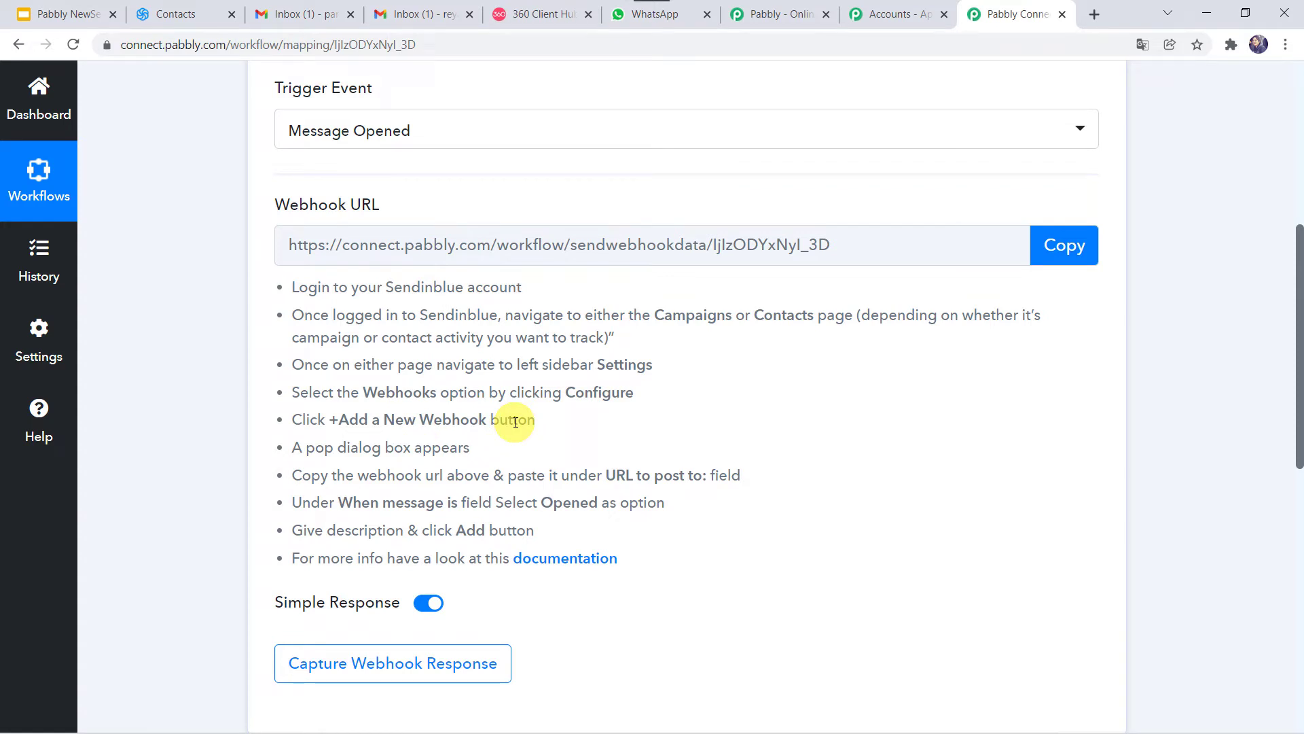
left_click(146, 14)
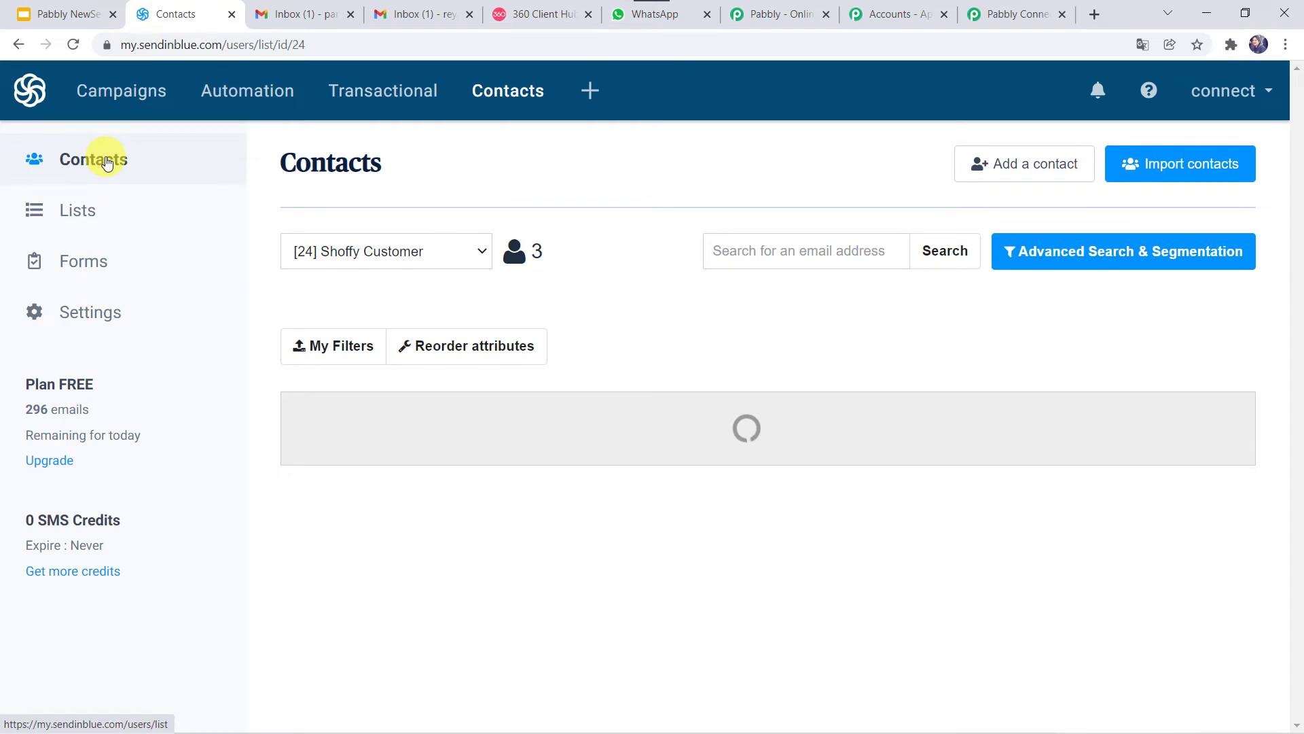
Step: Go to Sendinblue's Contacts settings Webhooks page and start adding a new webhook
left_click(96, 316)
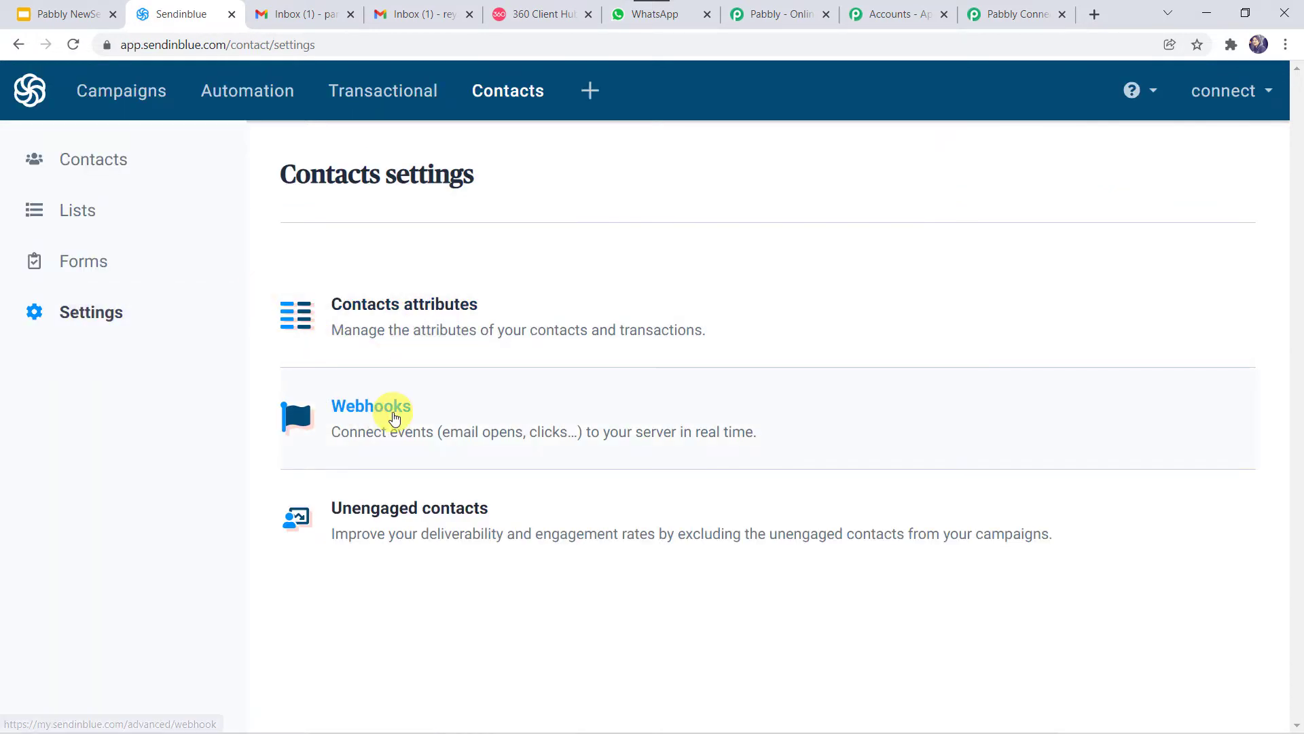
left_click(373, 416)
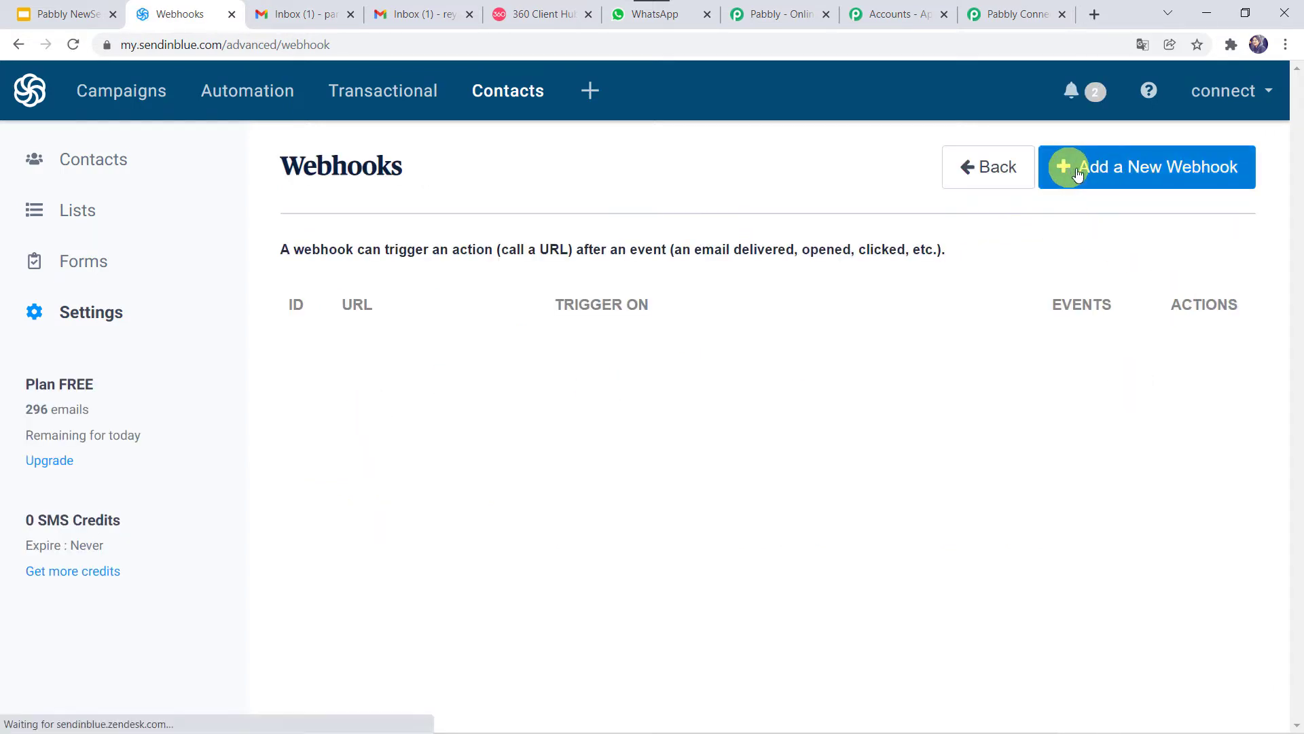
left_click(1208, 177)
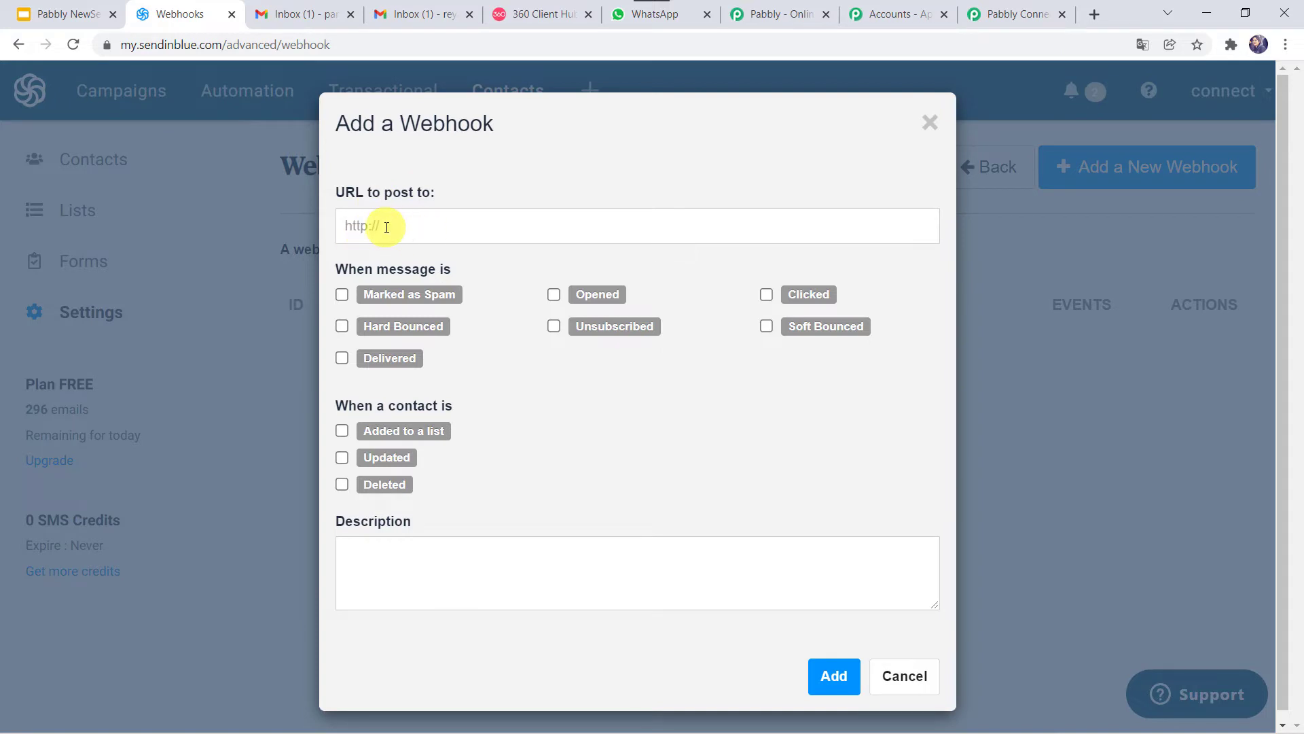
Step: Copy the Pabbly Connect webhook URL into Sendinblue's 'URL to post to' field
left_click(1006, 25)
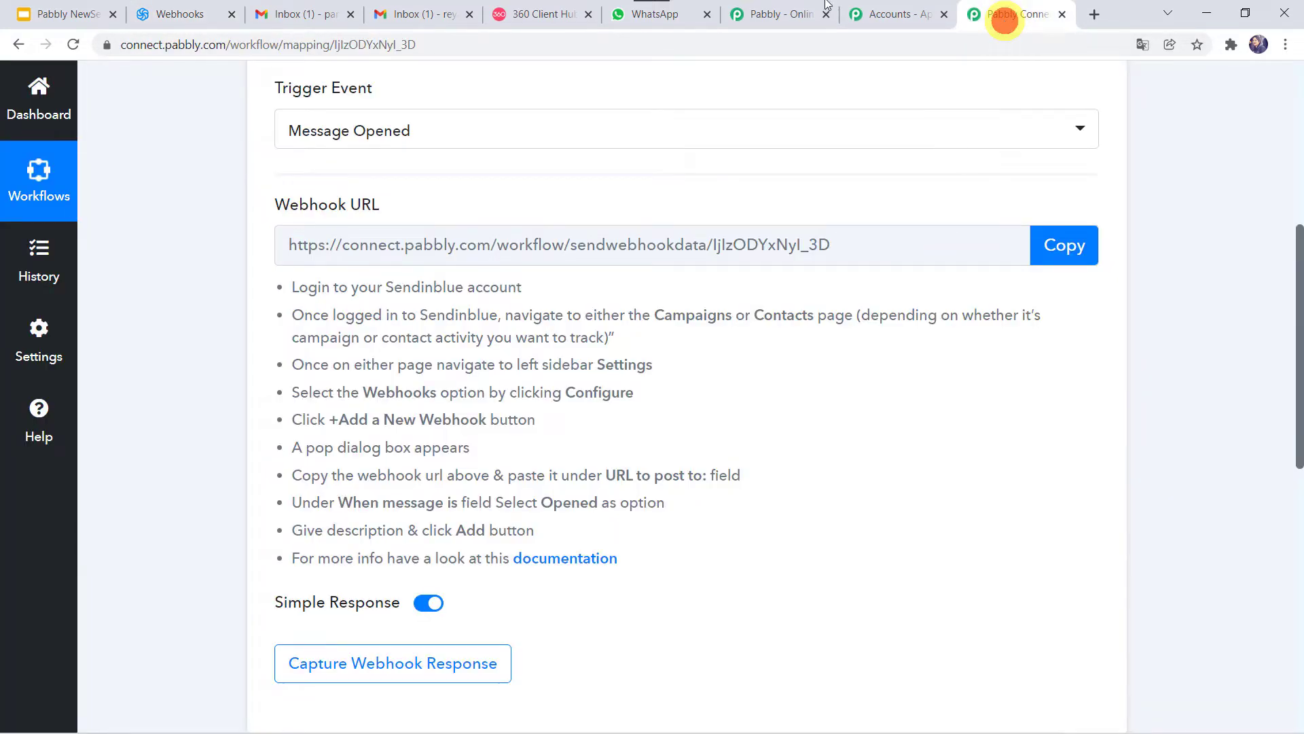
left_click(1059, 248)
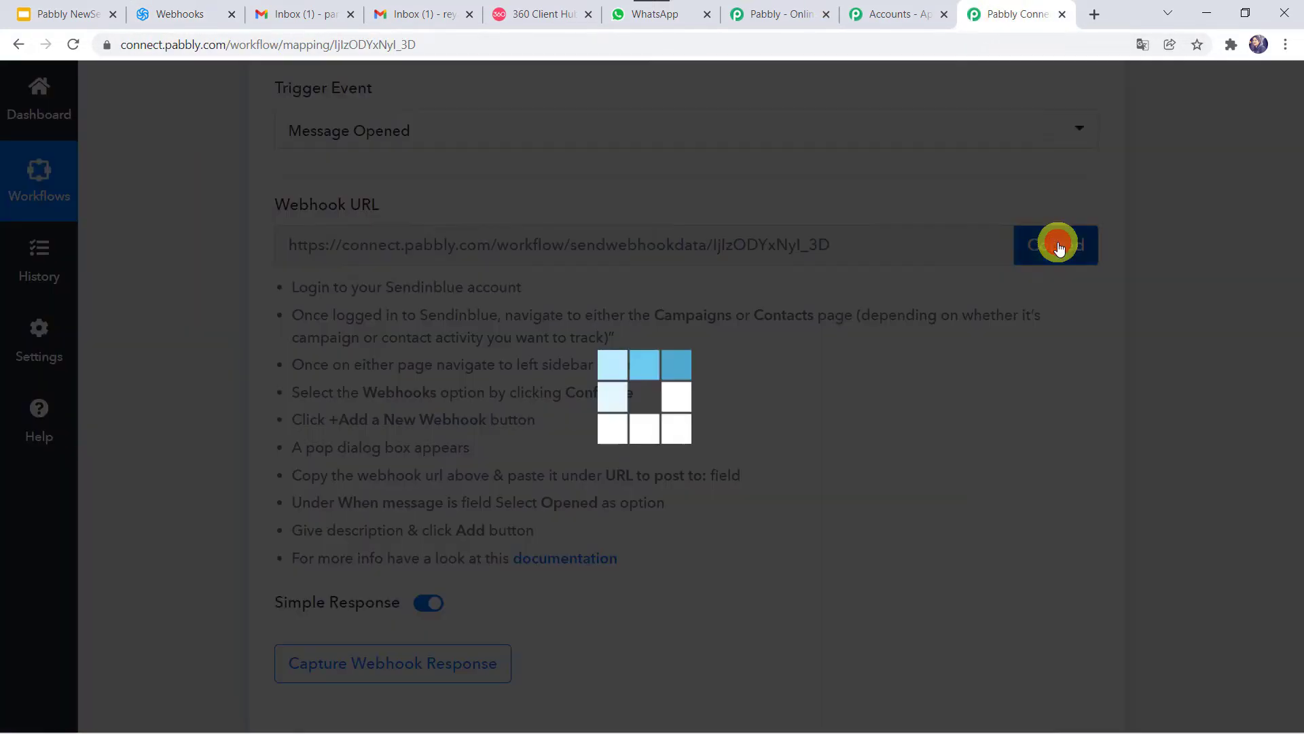
left_click(176, 14)
left_click(405, 227)
right_click(405, 230)
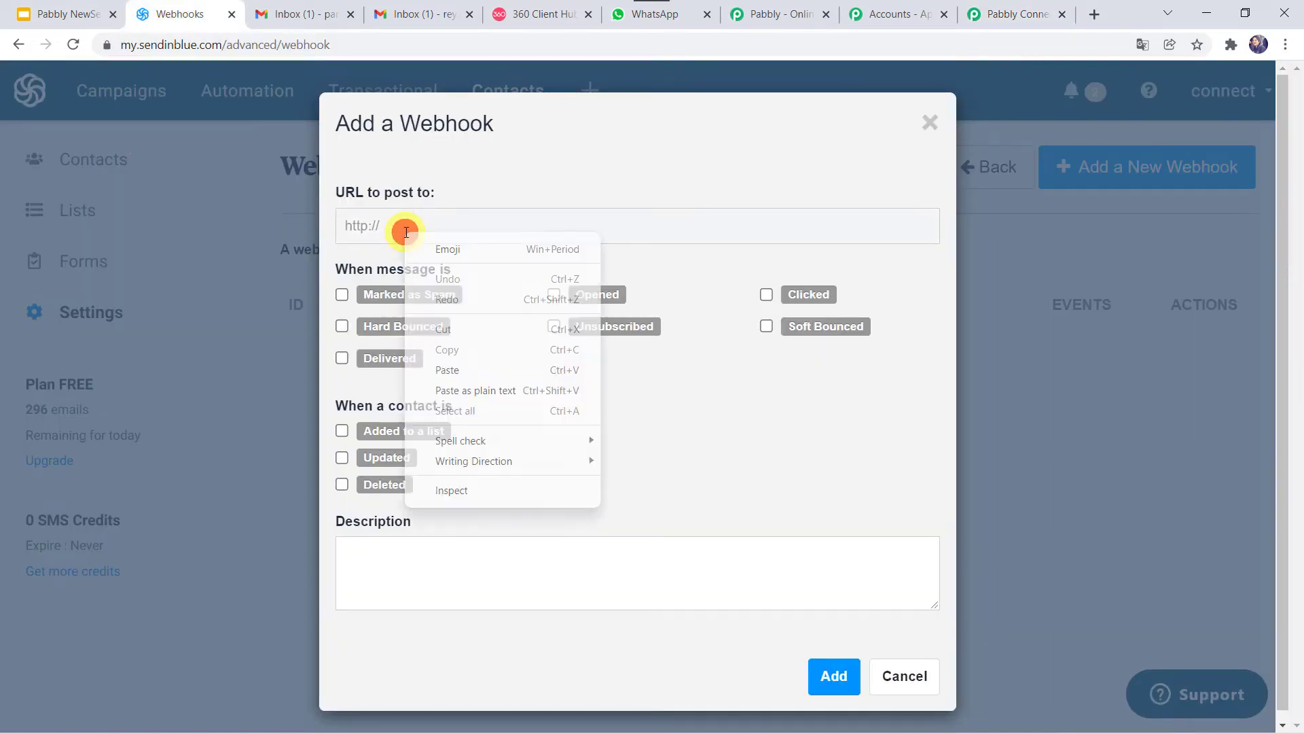
left_click(443, 368)
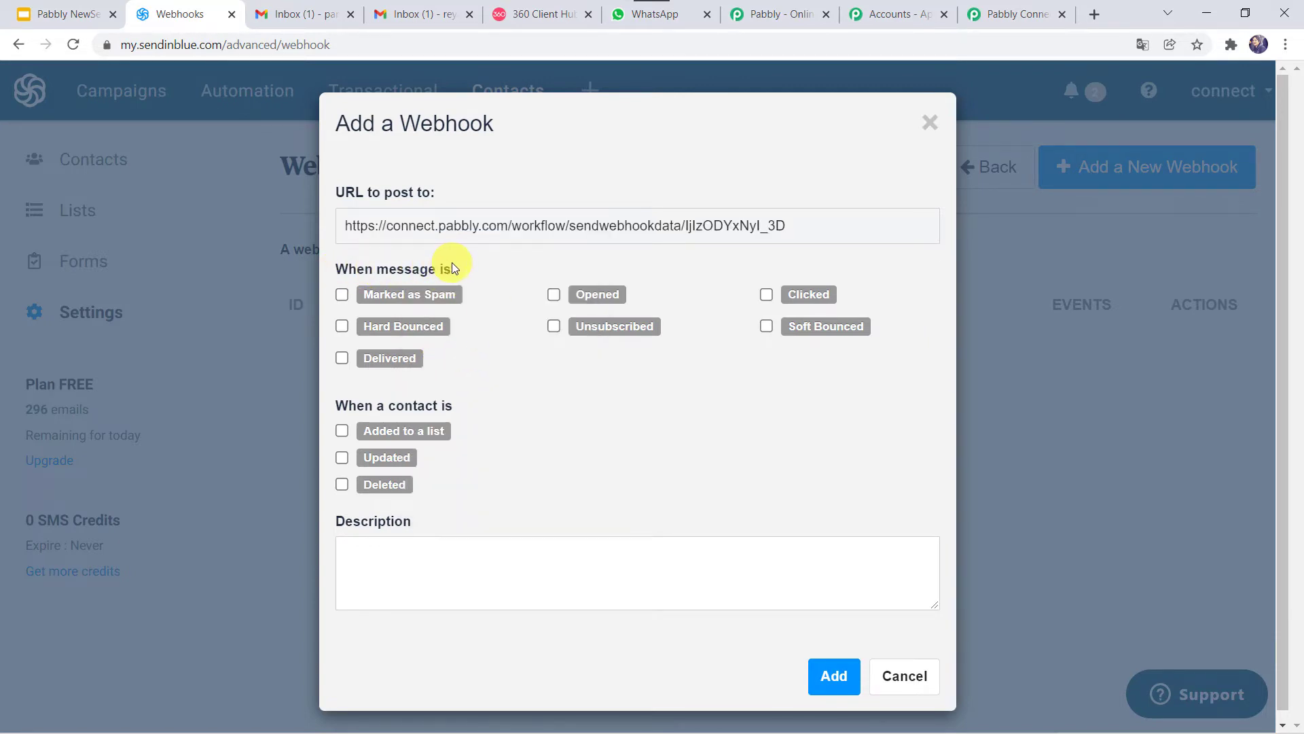
Step: Tick the Opened event and add the webhook
left_click(554, 294)
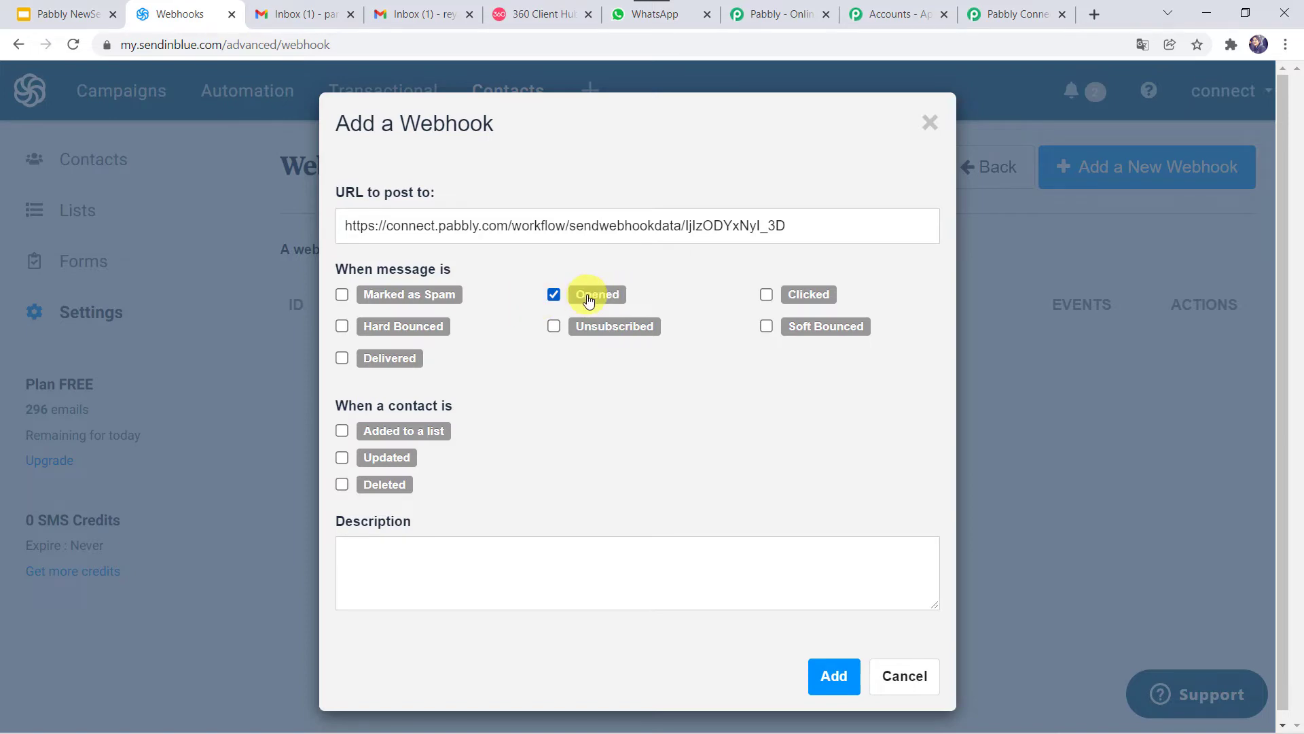
left_click(826, 674)
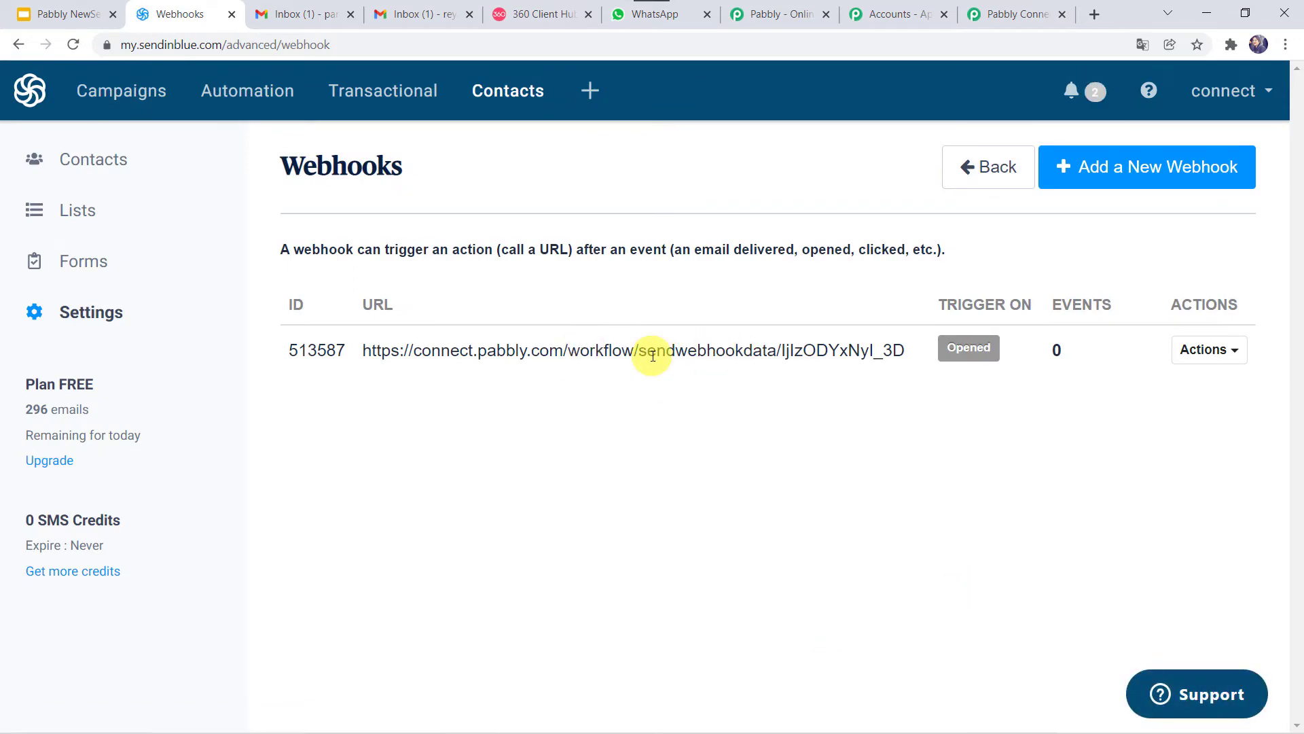
left_click(998, 7)
Step: Return to Sendinblue and open the Email campaigns page via Lists and Campaigns
scroll(612, 315, "down", 3)
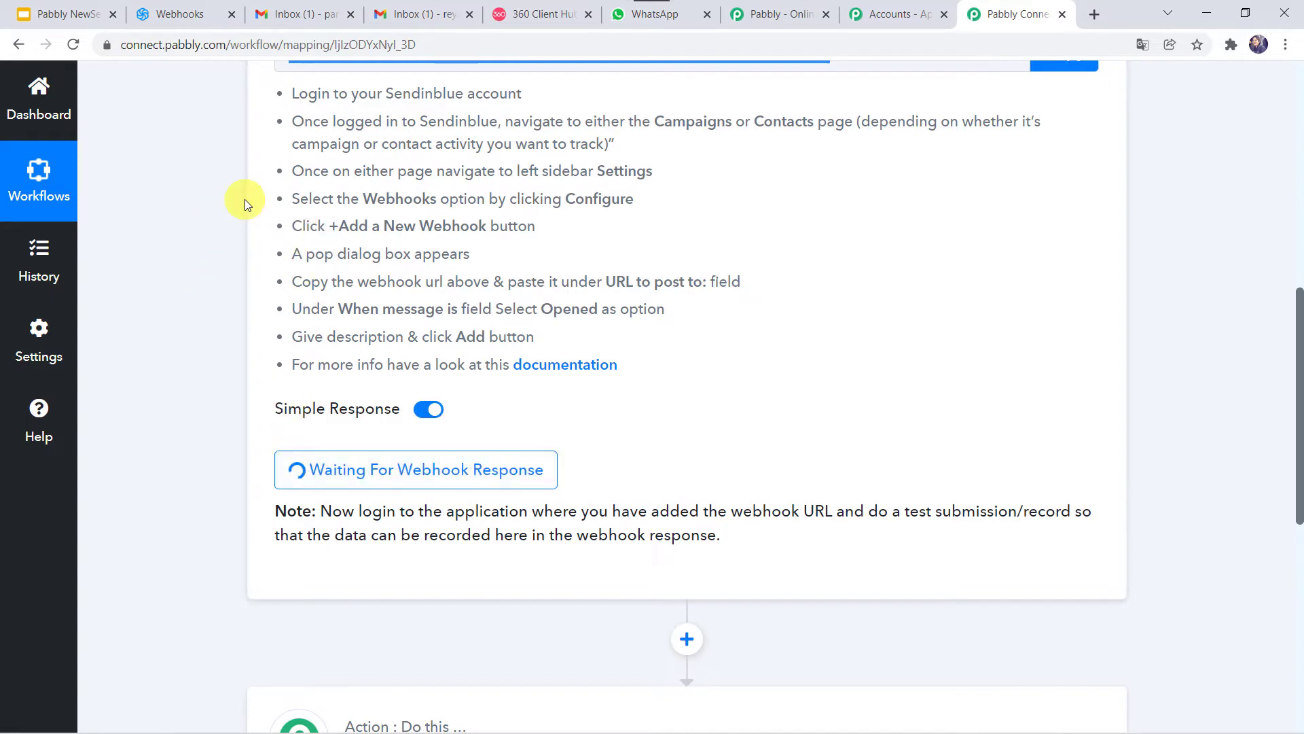
left_click(178, 6)
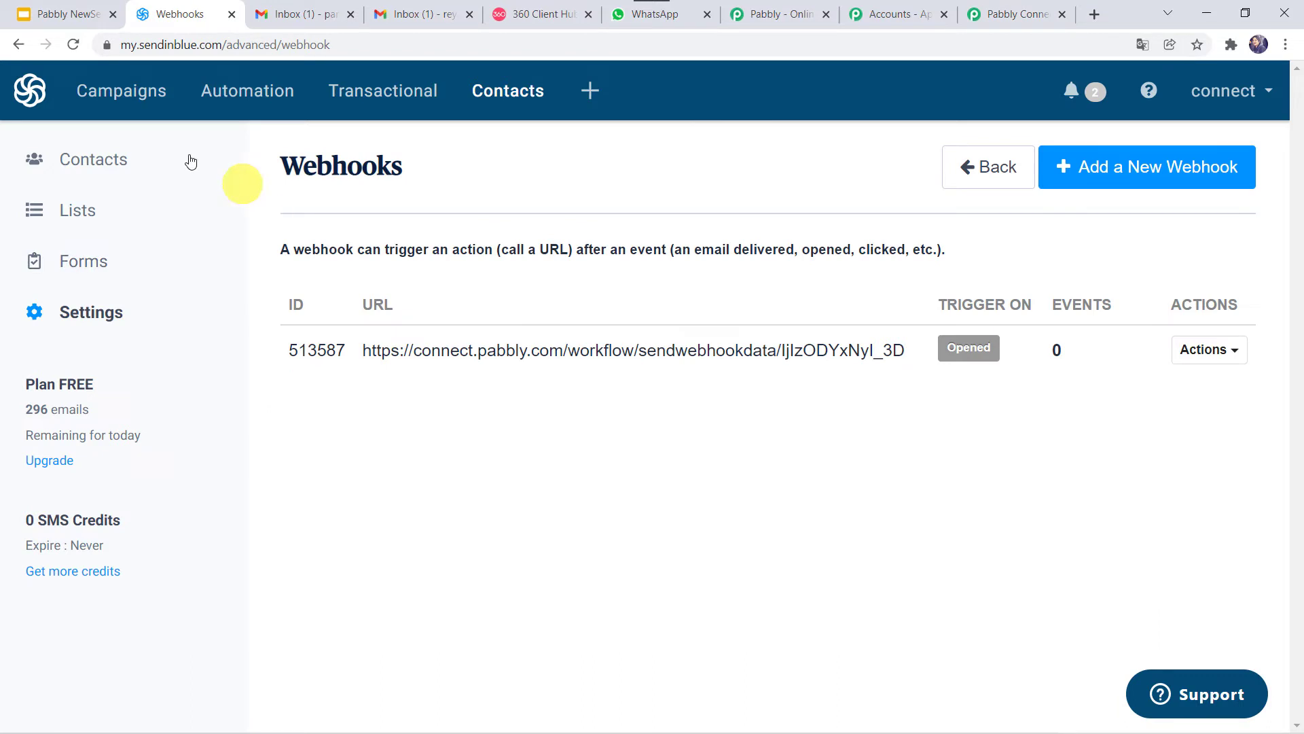
left_click(83, 212)
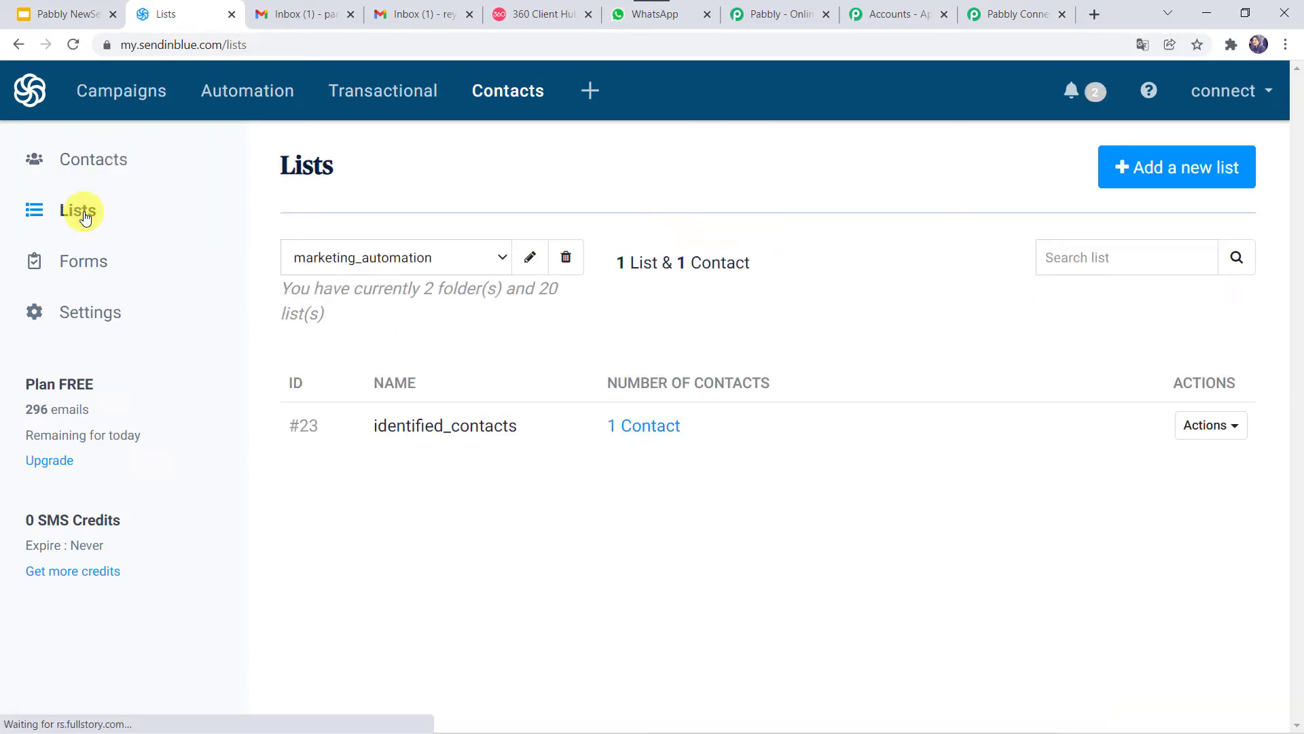
left_click(115, 93)
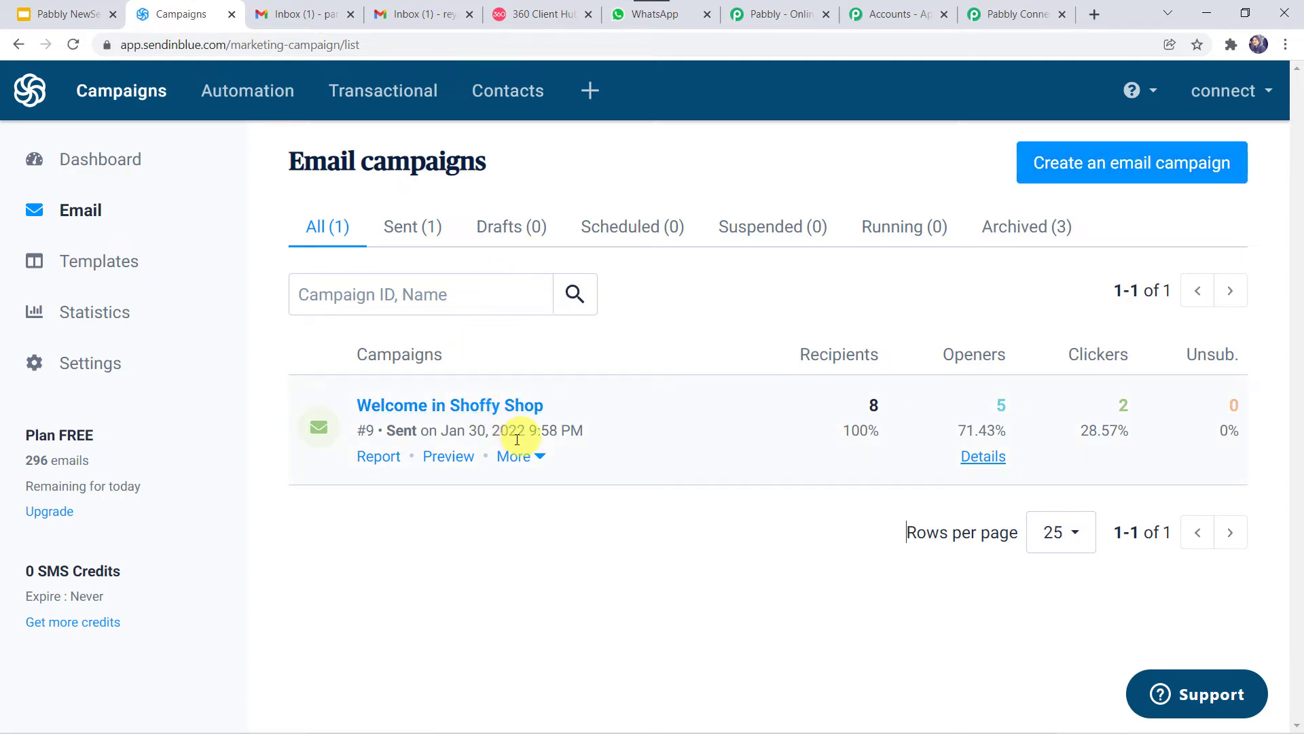
Step: Edit the Welcome in Shoffy Shop campaign and review its Setup, Design and Recipients
left_click(530, 460)
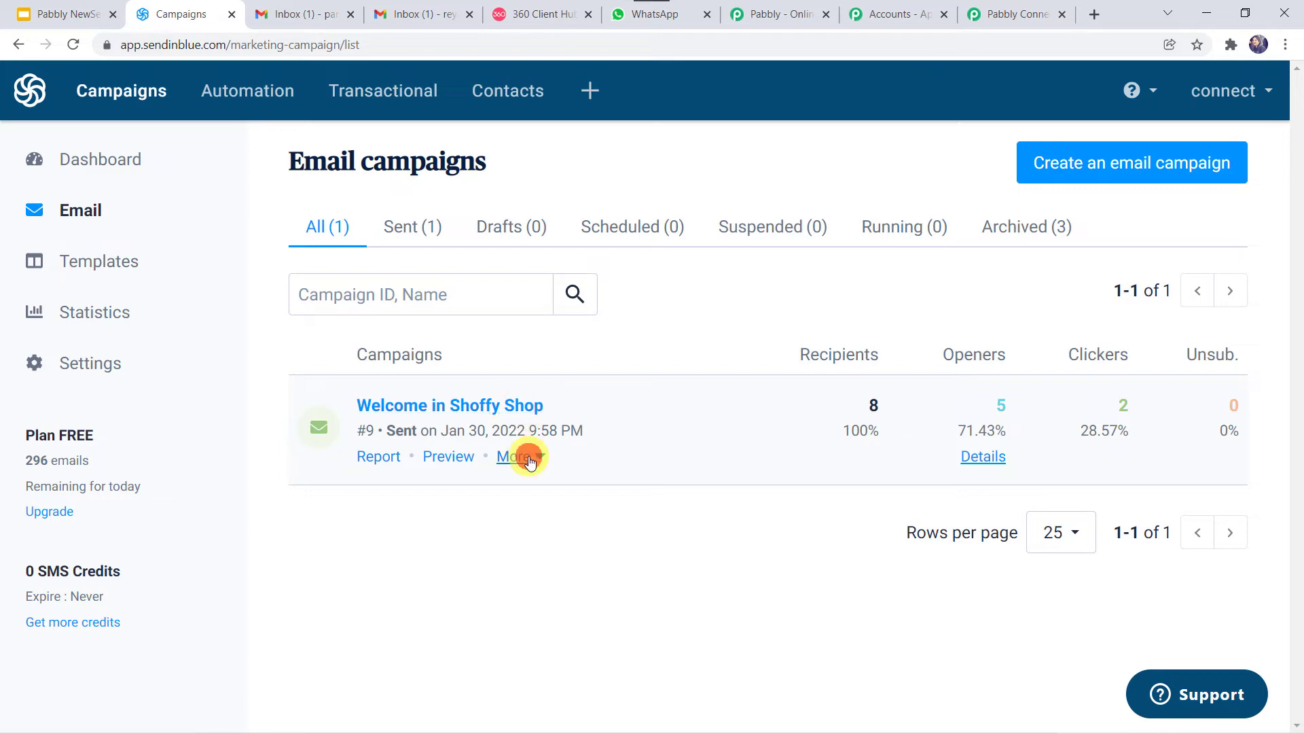
left_click(540, 500)
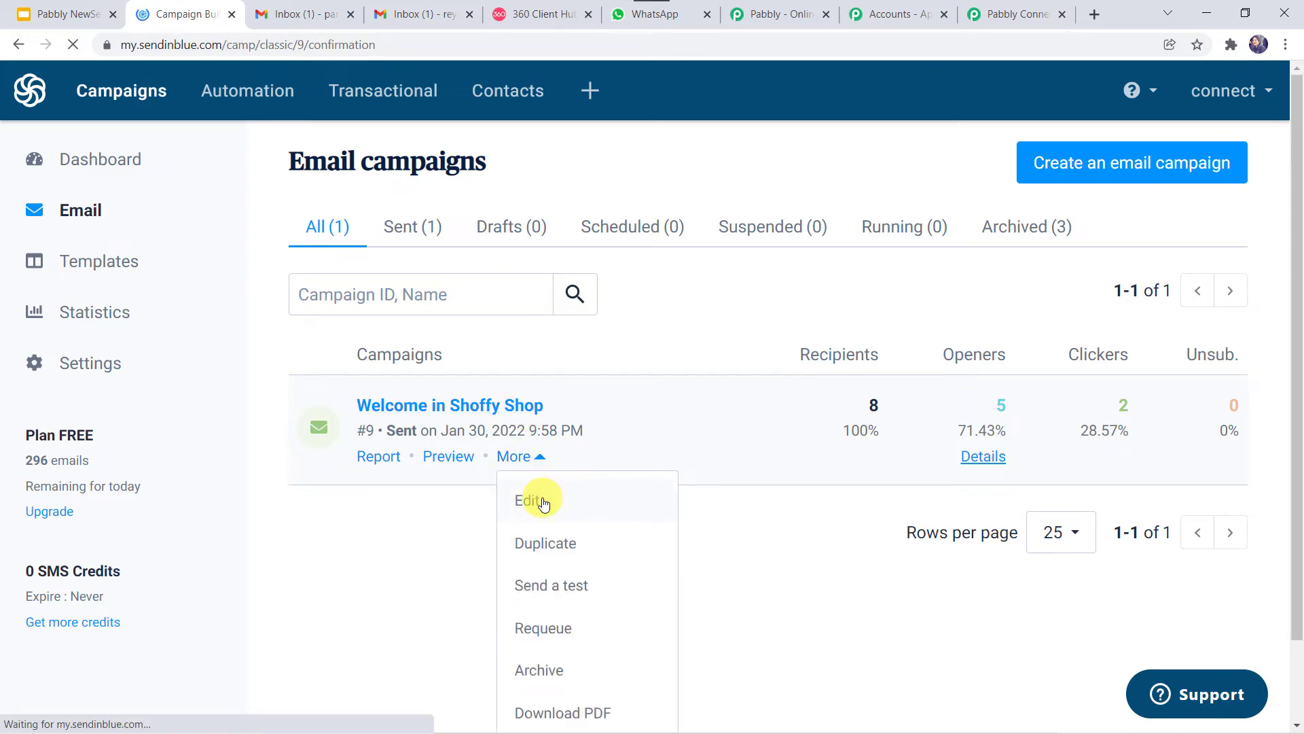
mouse_move(478, 237)
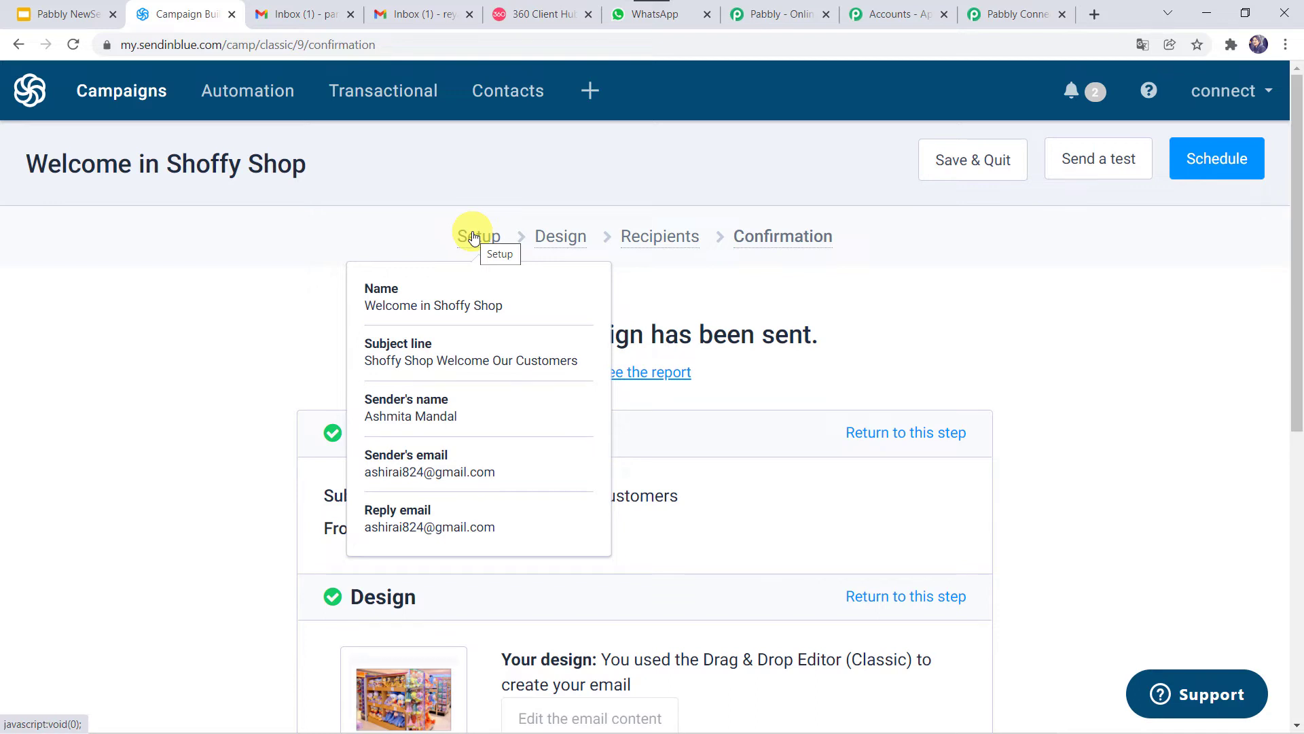
mouse_move(547, 235)
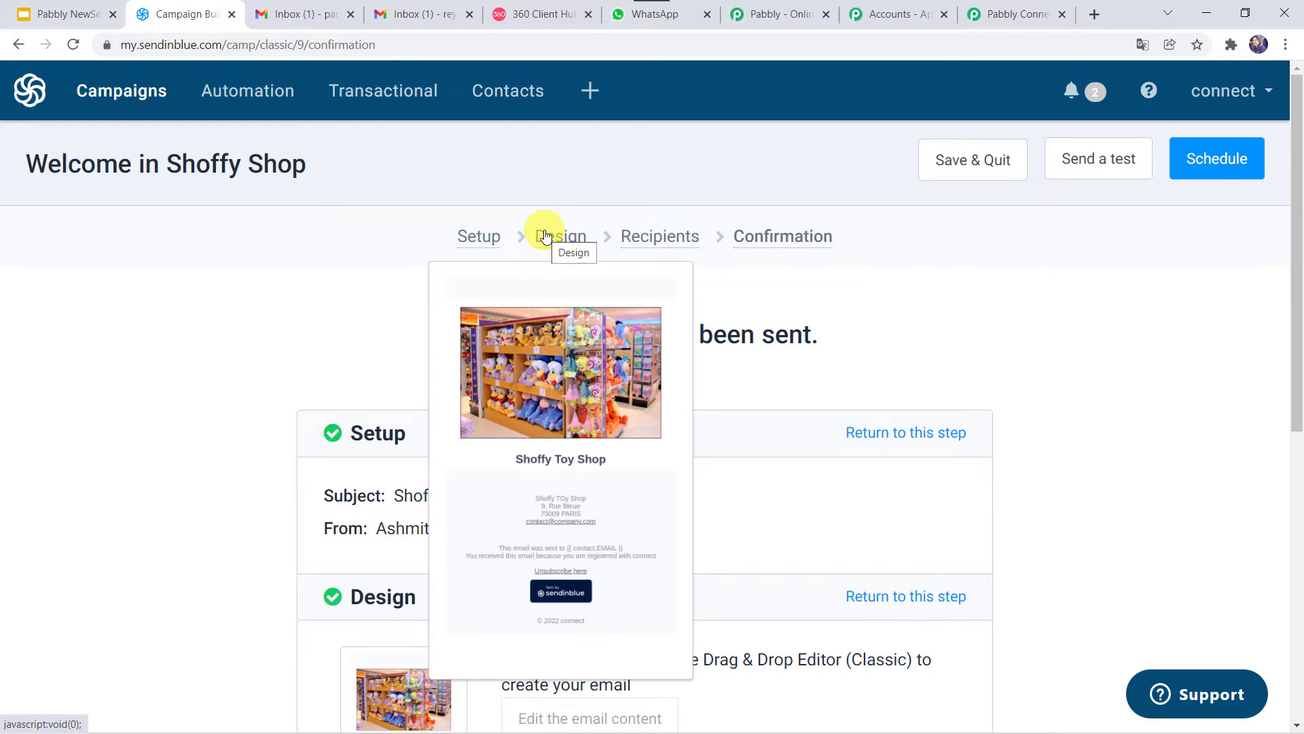
mouse_move(662, 244)
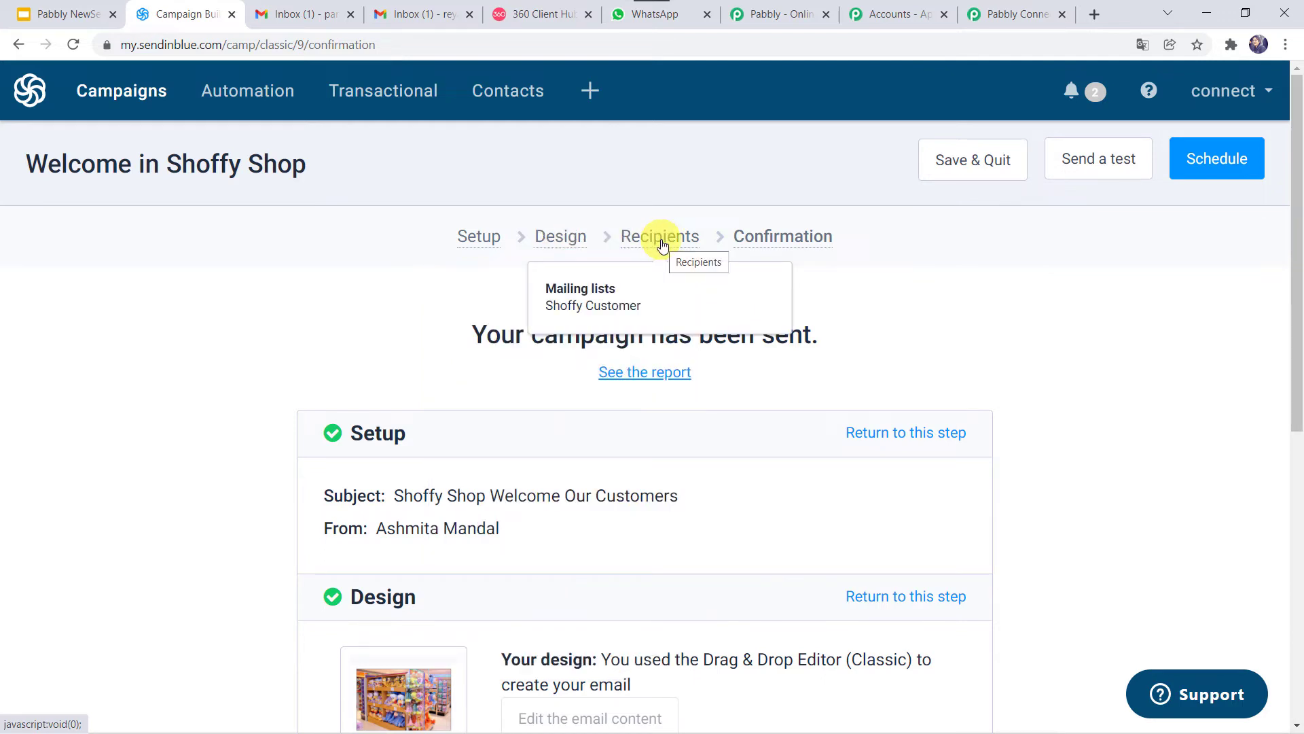
Step: Scroll through the campaign's confirmation summary showing it was sent to Shoffy Customer
scroll(316, 428, "down", 5)
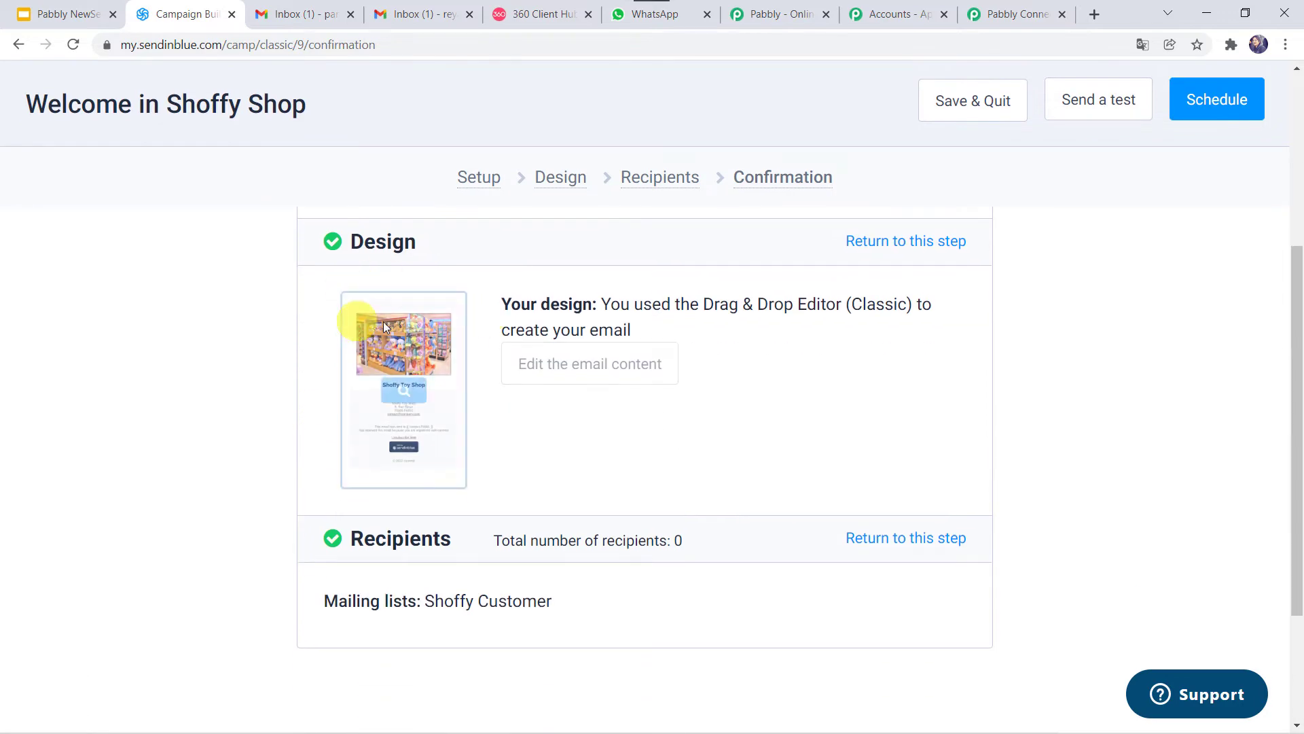
mouse_move(343, 450)
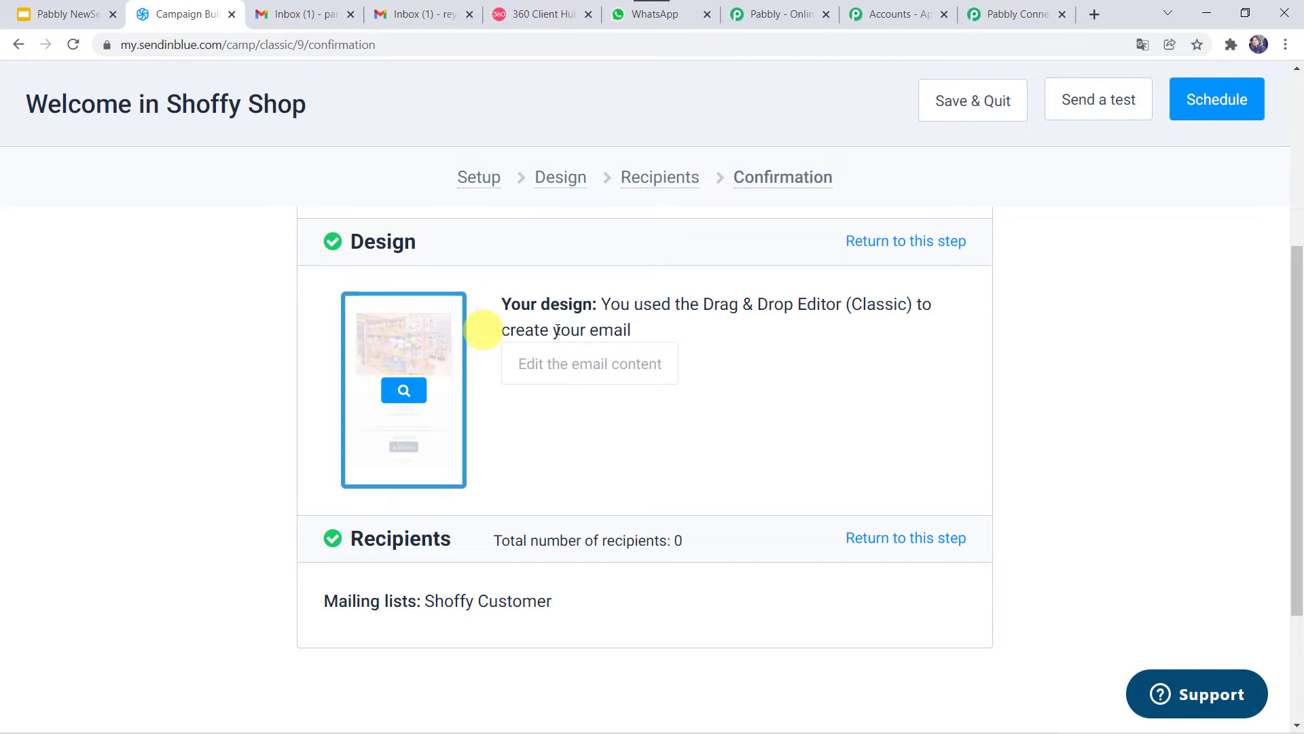
scroll(694, 394, "down", 3)
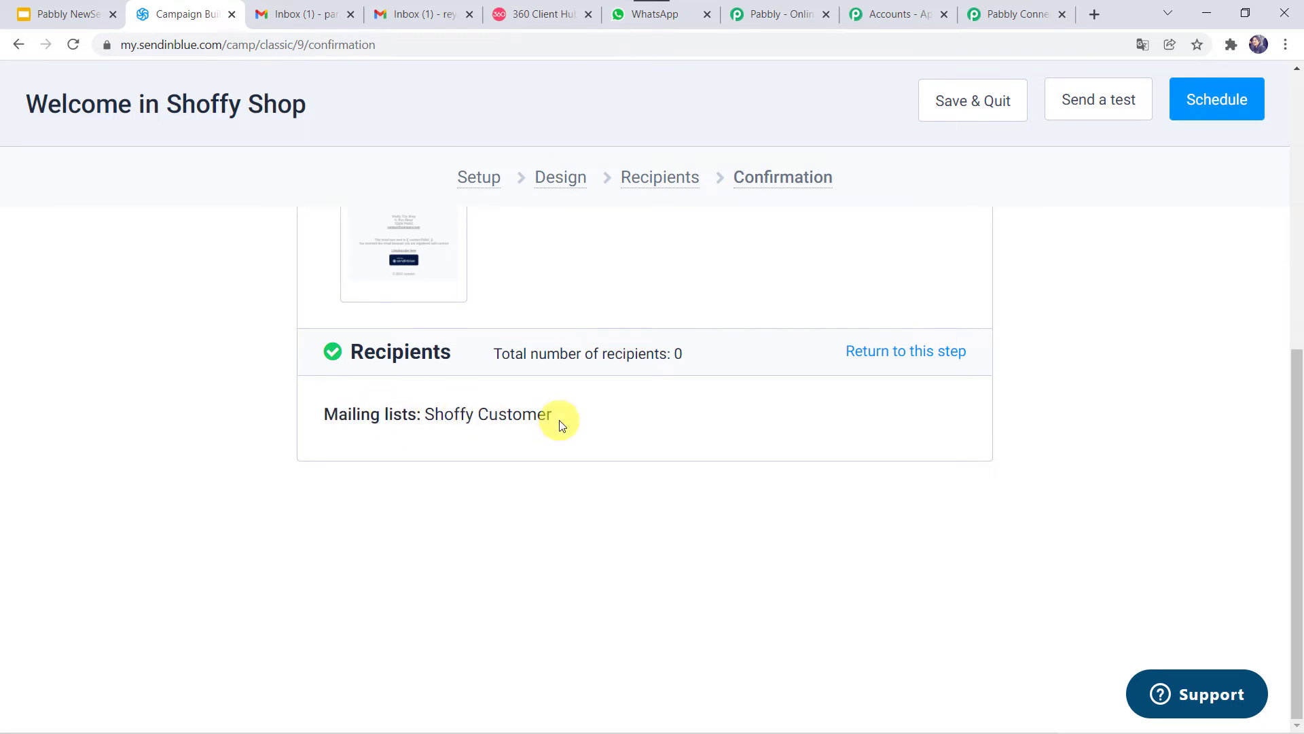
scroll(561, 425, "up", 2)
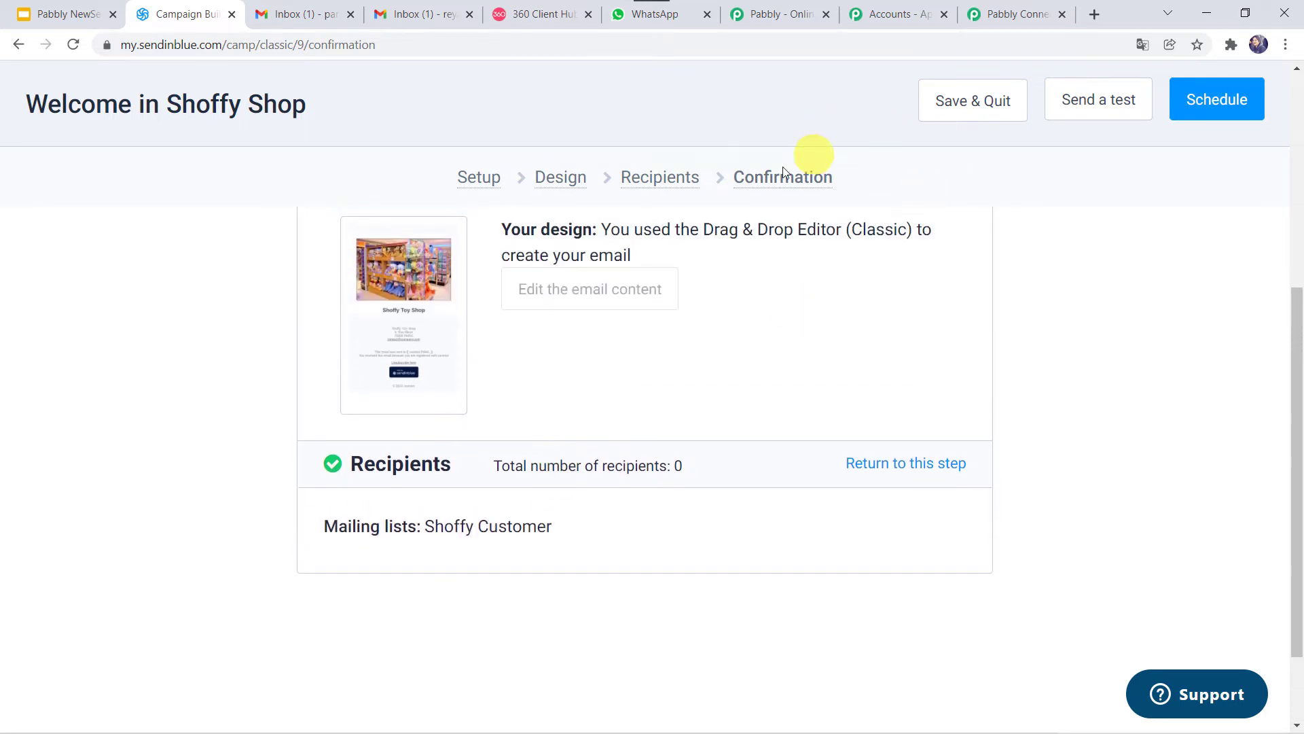
left_click(752, 185)
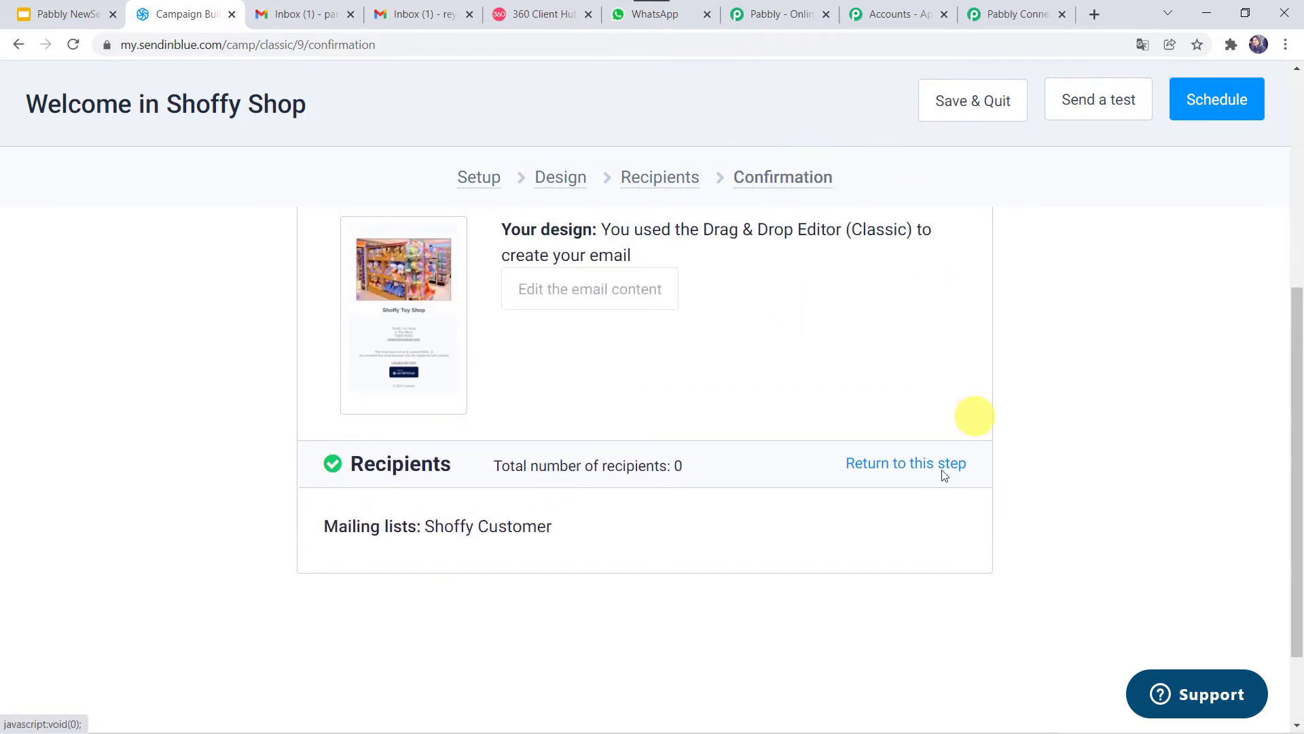
scroll(704, 250, "up", 3)
scroll(704, 252, "up", 4)
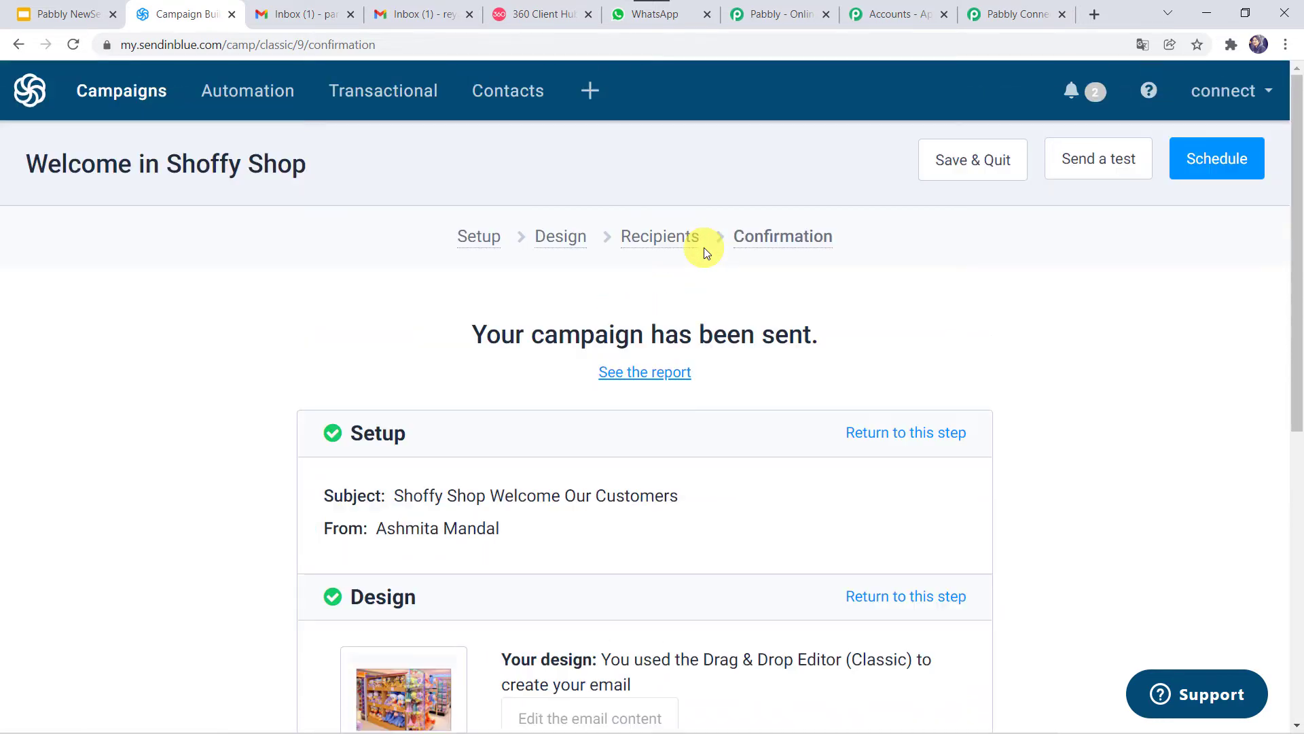
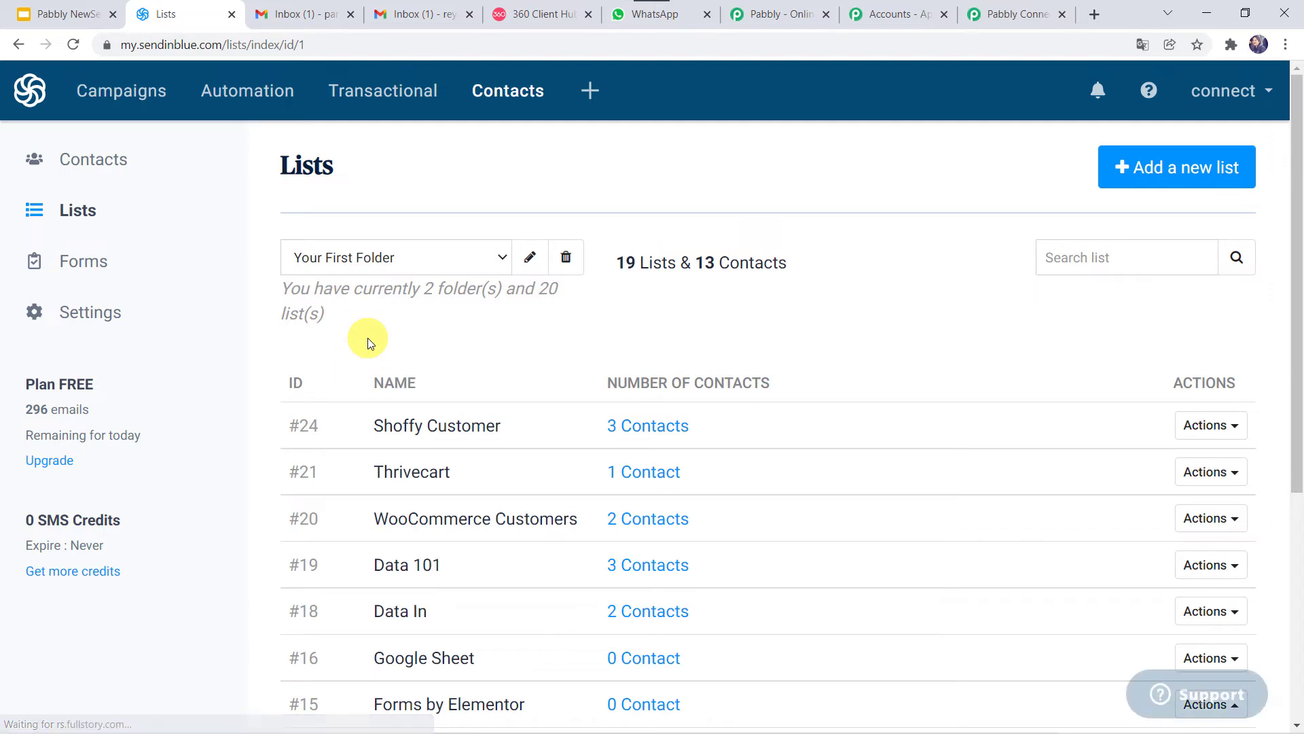
Step: Review the three contacts in the Shoffy Customer list, then switch to the first Gmail inbox
scroll(368, 337, "down", 1)
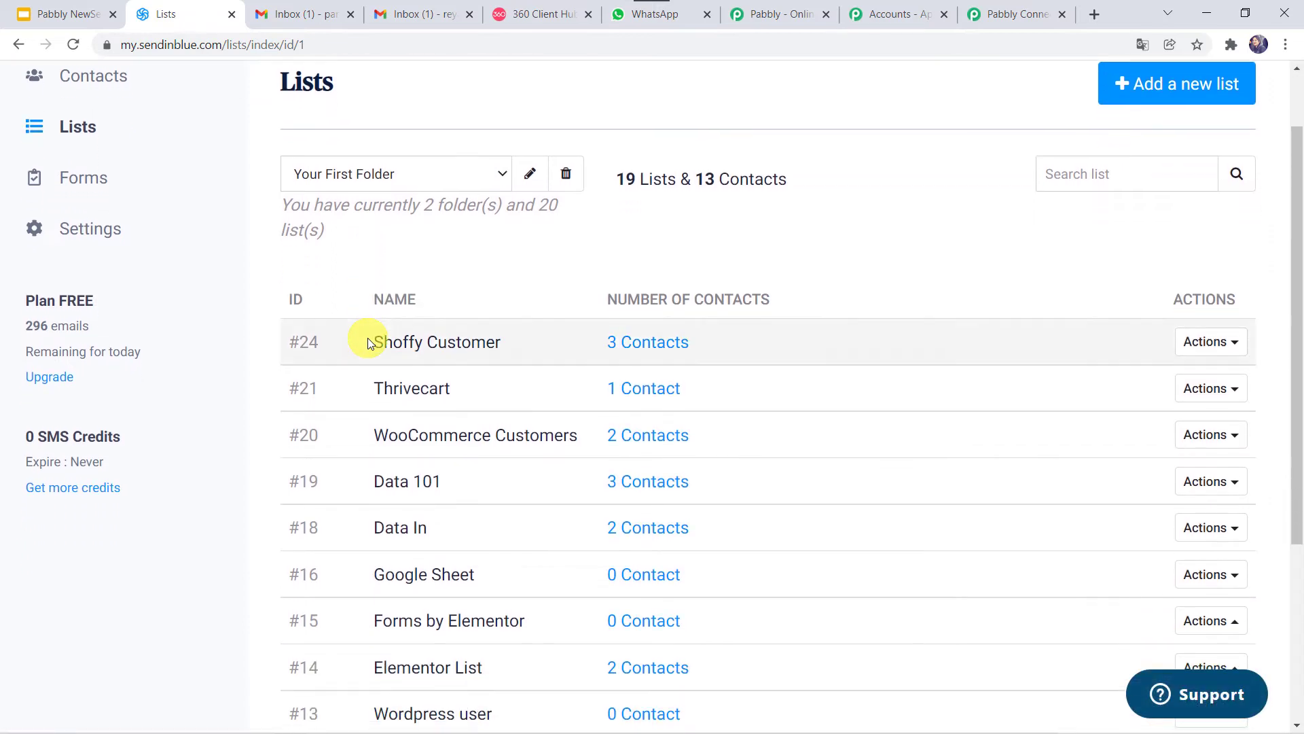
left_click(636, 346)
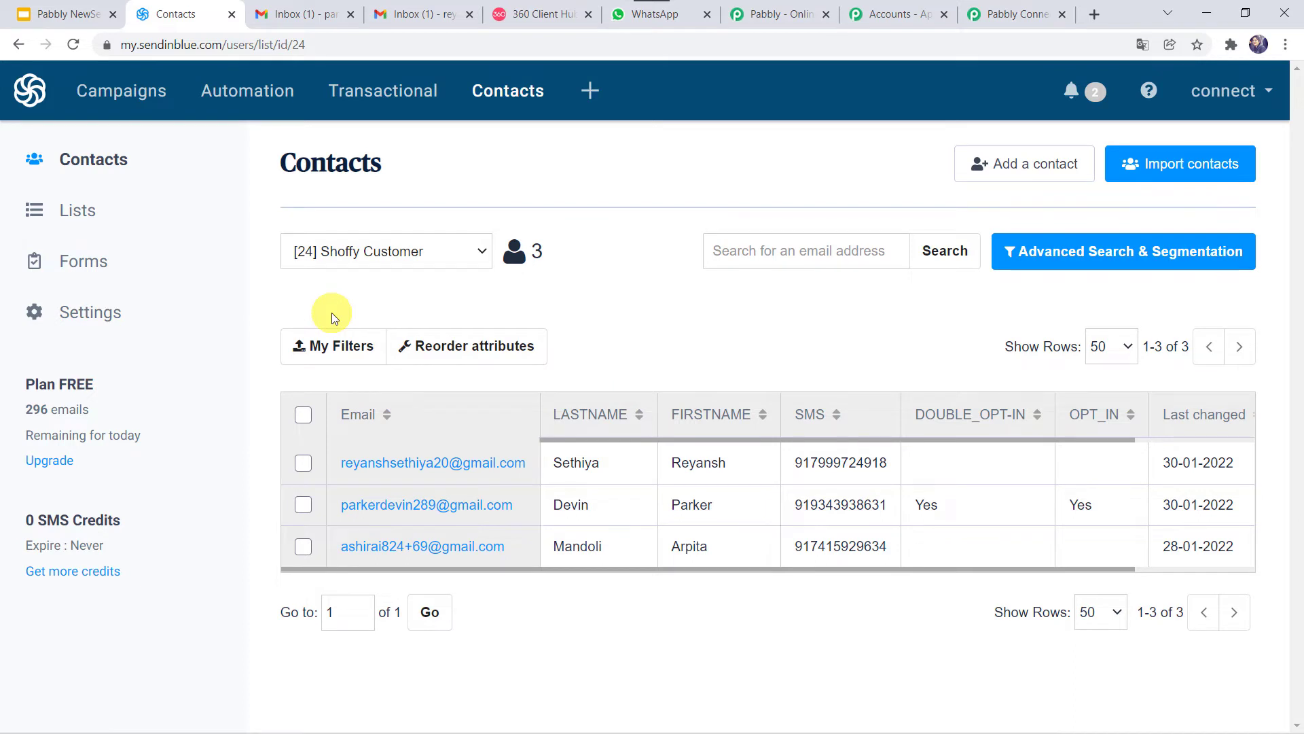
left_click(314, 9)
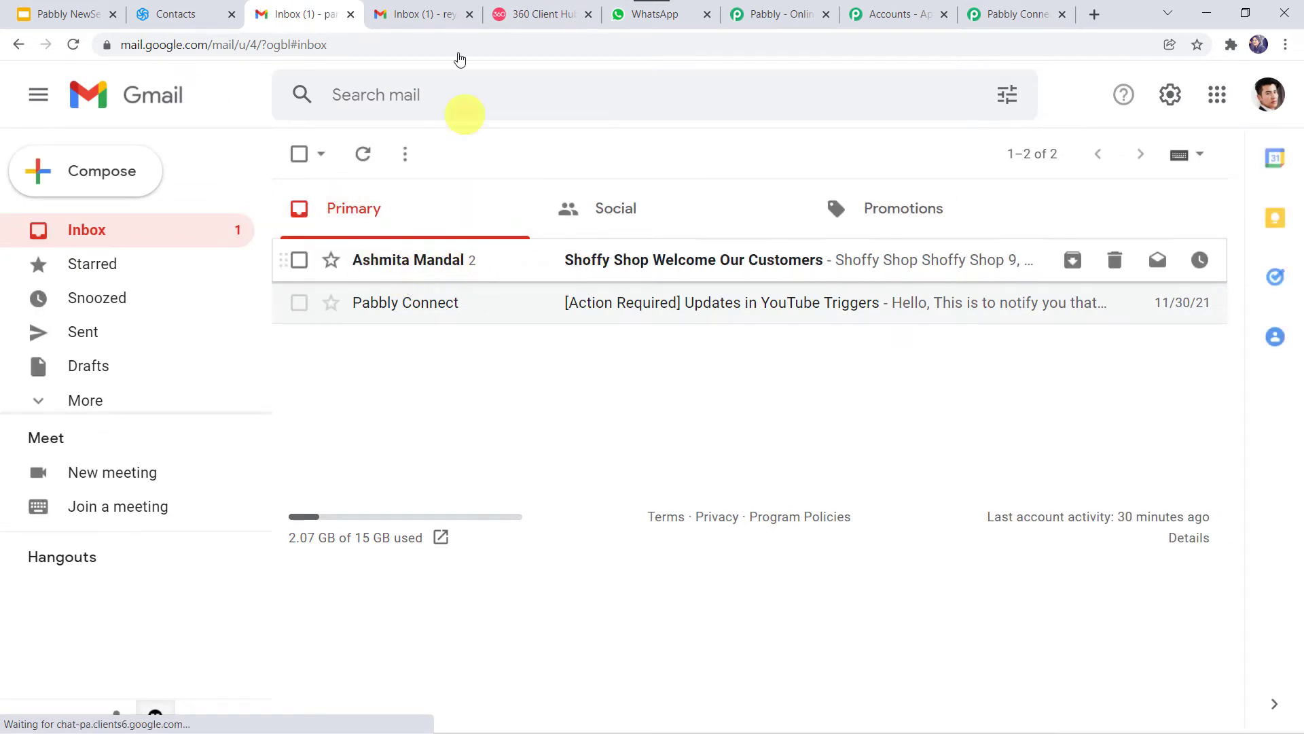
Step: Check the second Gmail inbox and the Pabbly webhook page, then return to the first inbox
left_click(417, 12)
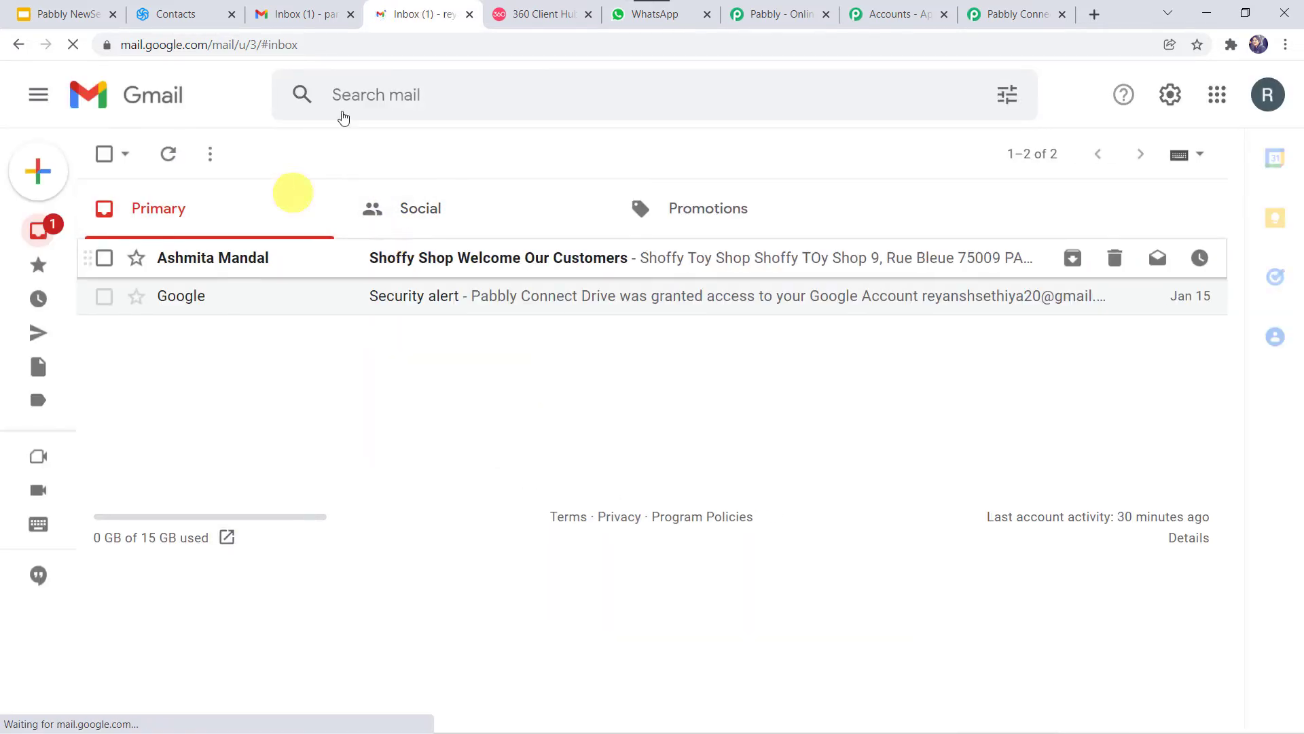
left_click(1017, 7)
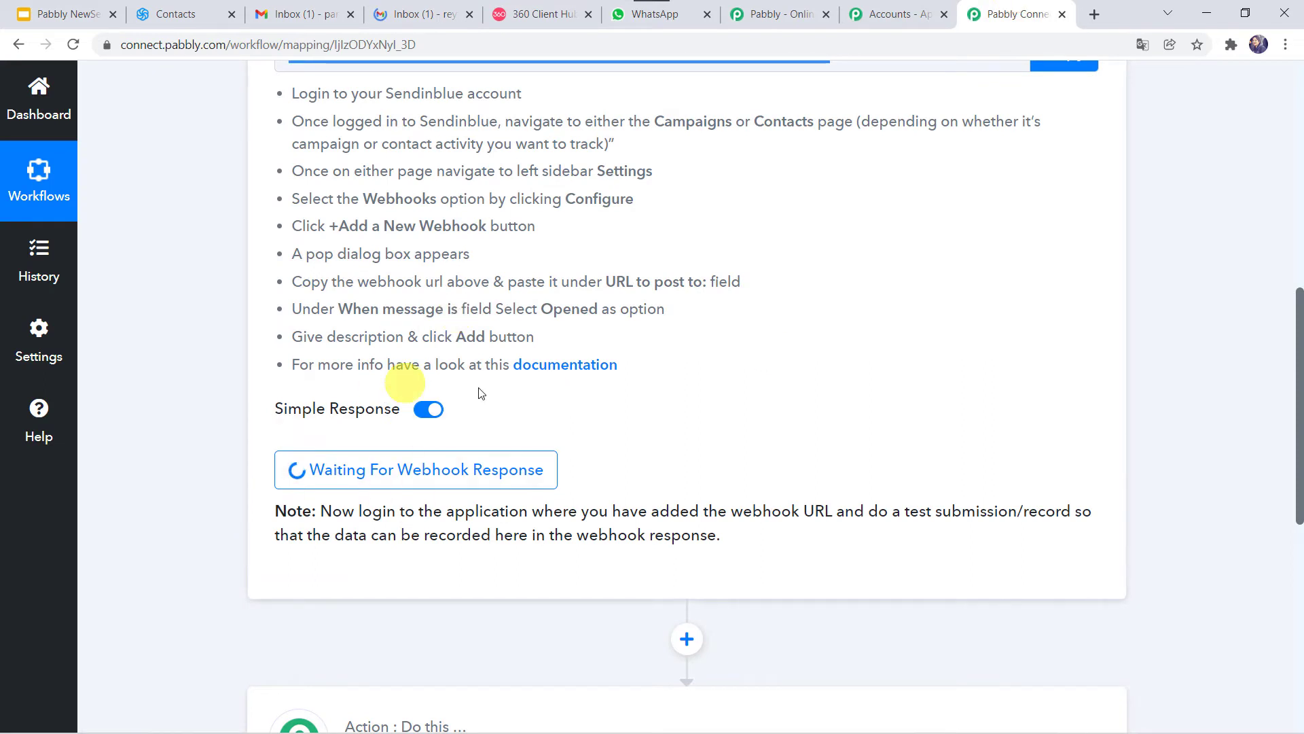
scroll(328, 183, "up", 1)
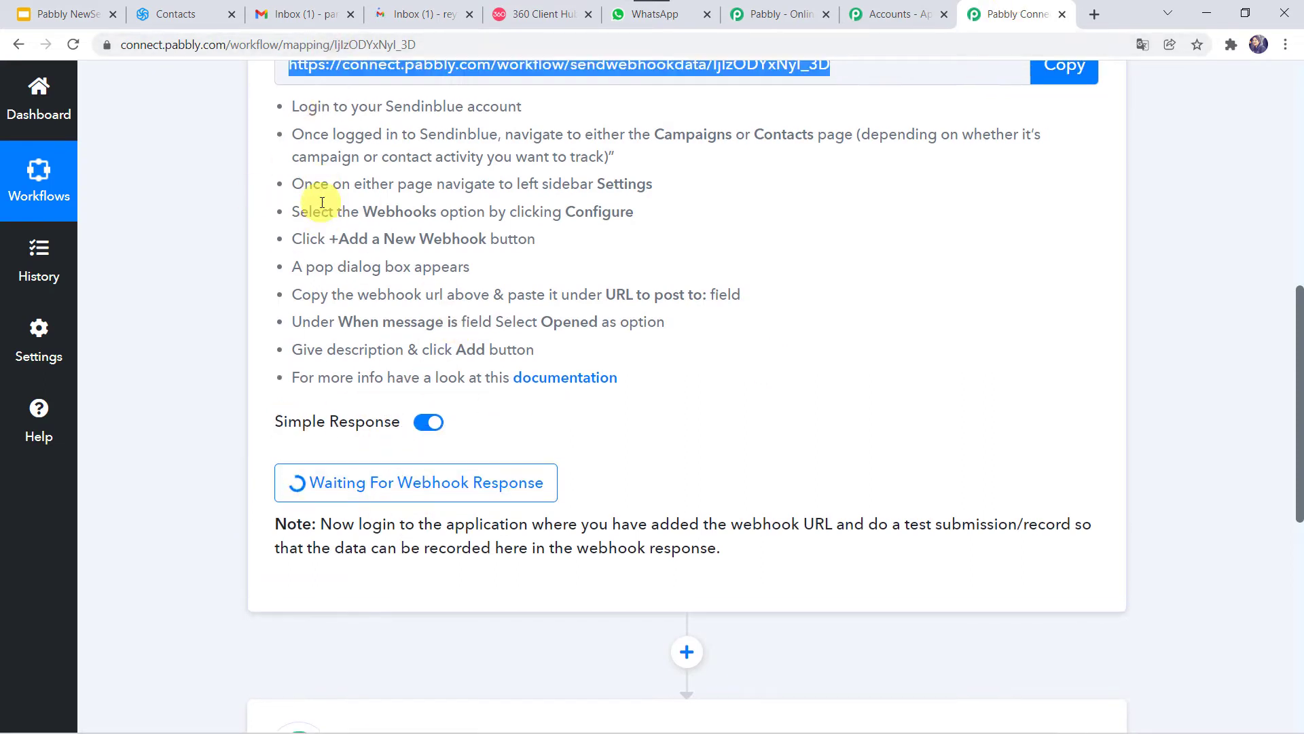
scroll(322, 202, "up", 2)
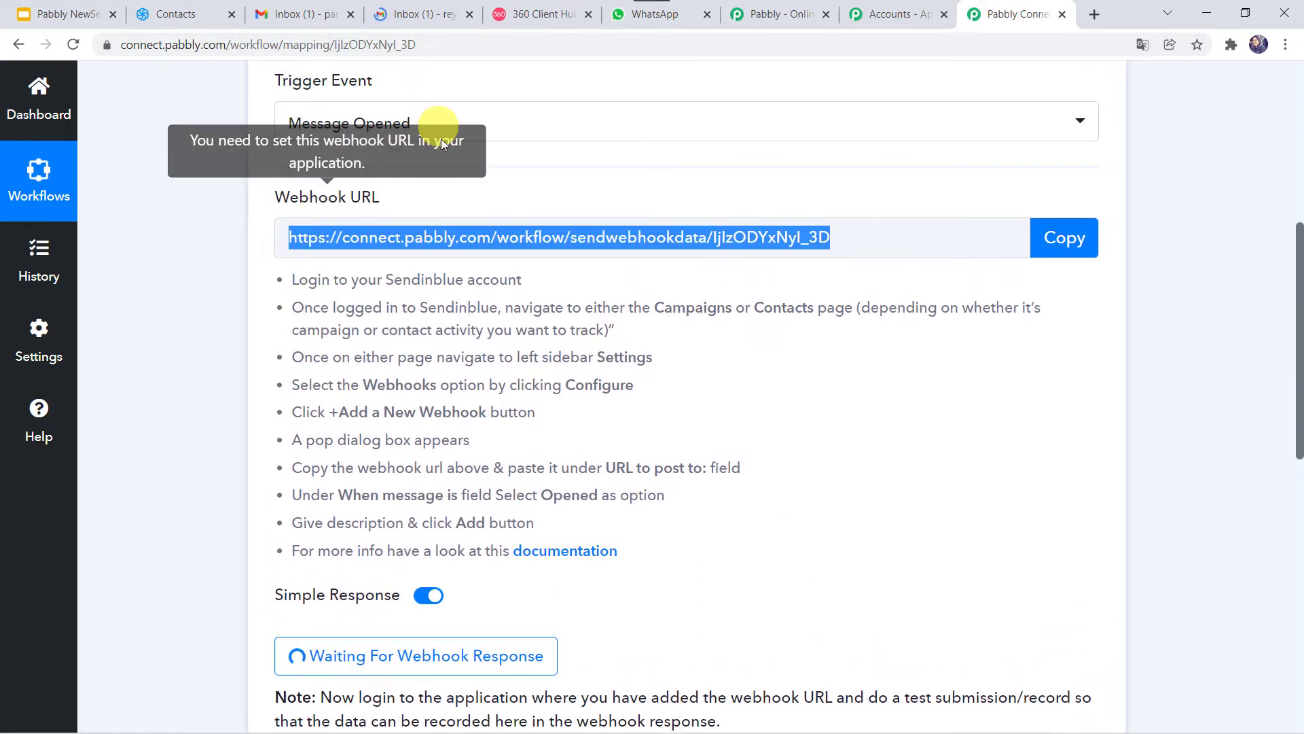
left_click(302, 9)
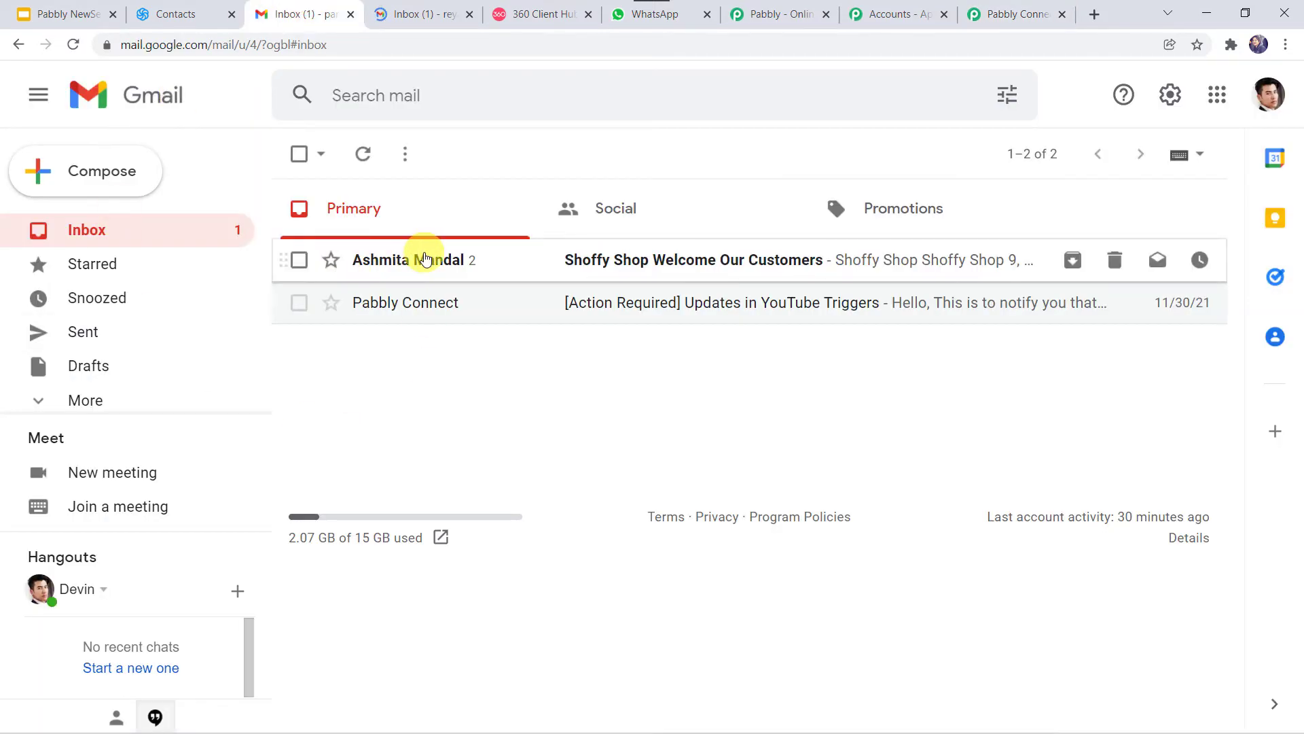
Step: Open and read through the 'Shoffy Shop Welcome Our Customers' email
left_click(425, 258)
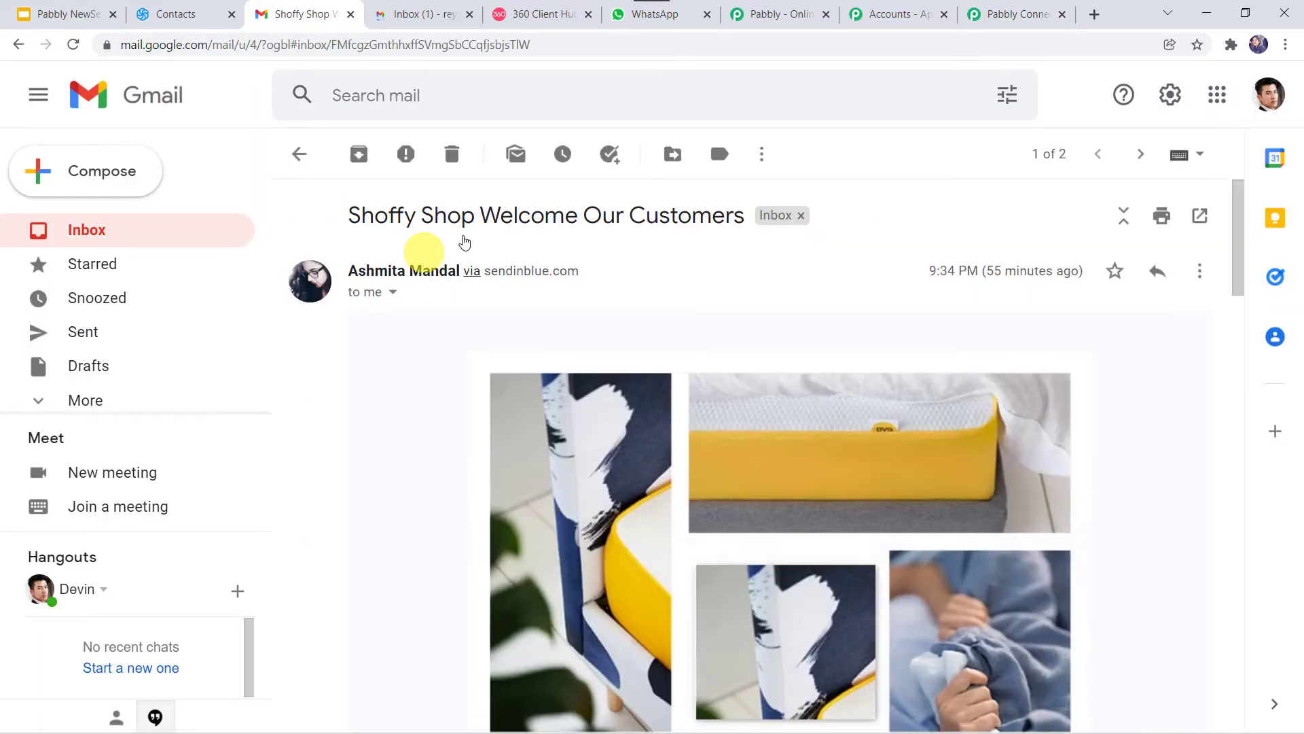
scroll(683, 482, "down", 3)
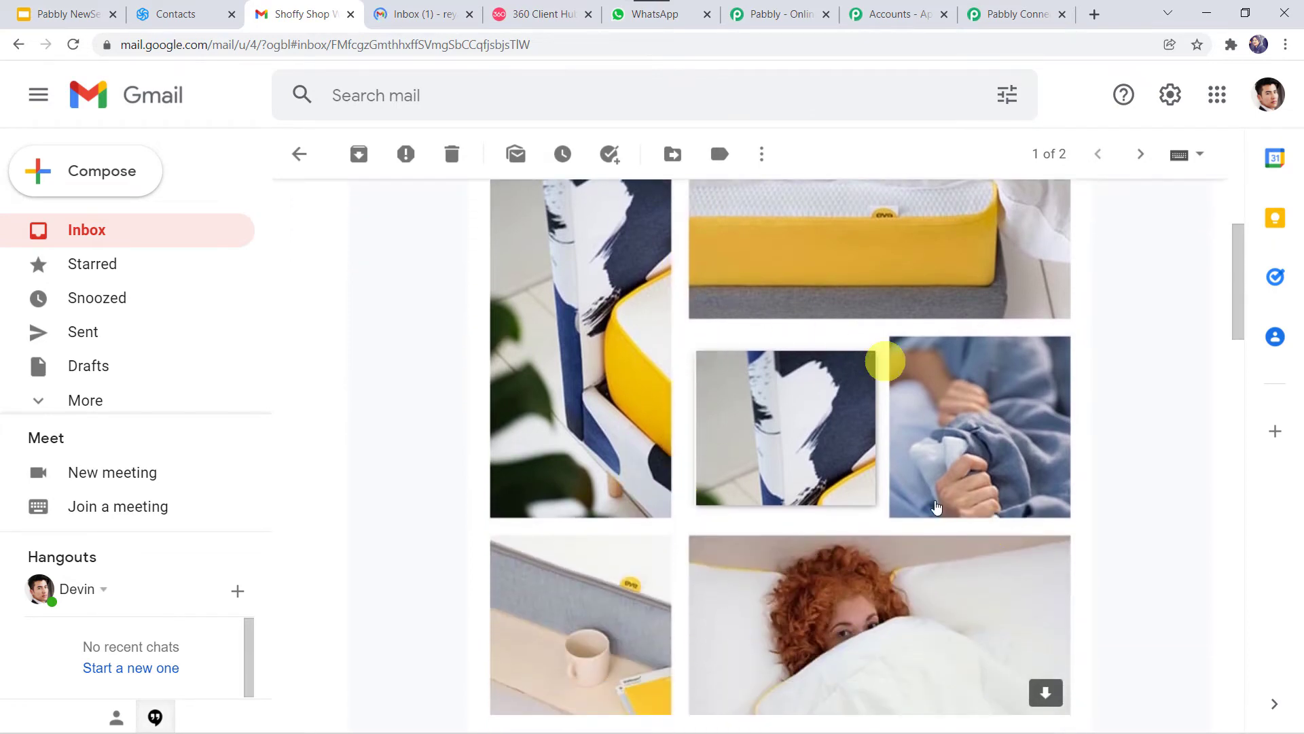
scroll(770, 324, "down", 5)
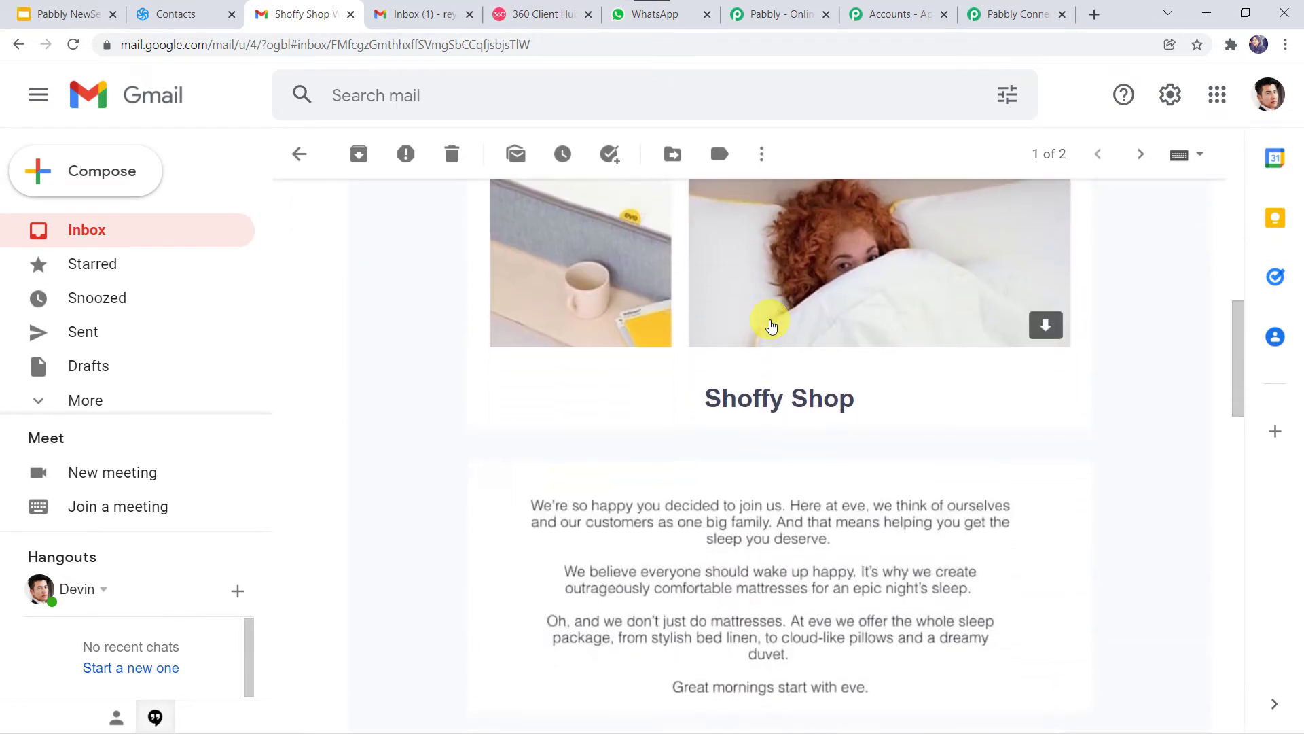
scroll(771, 326, "down", 1)
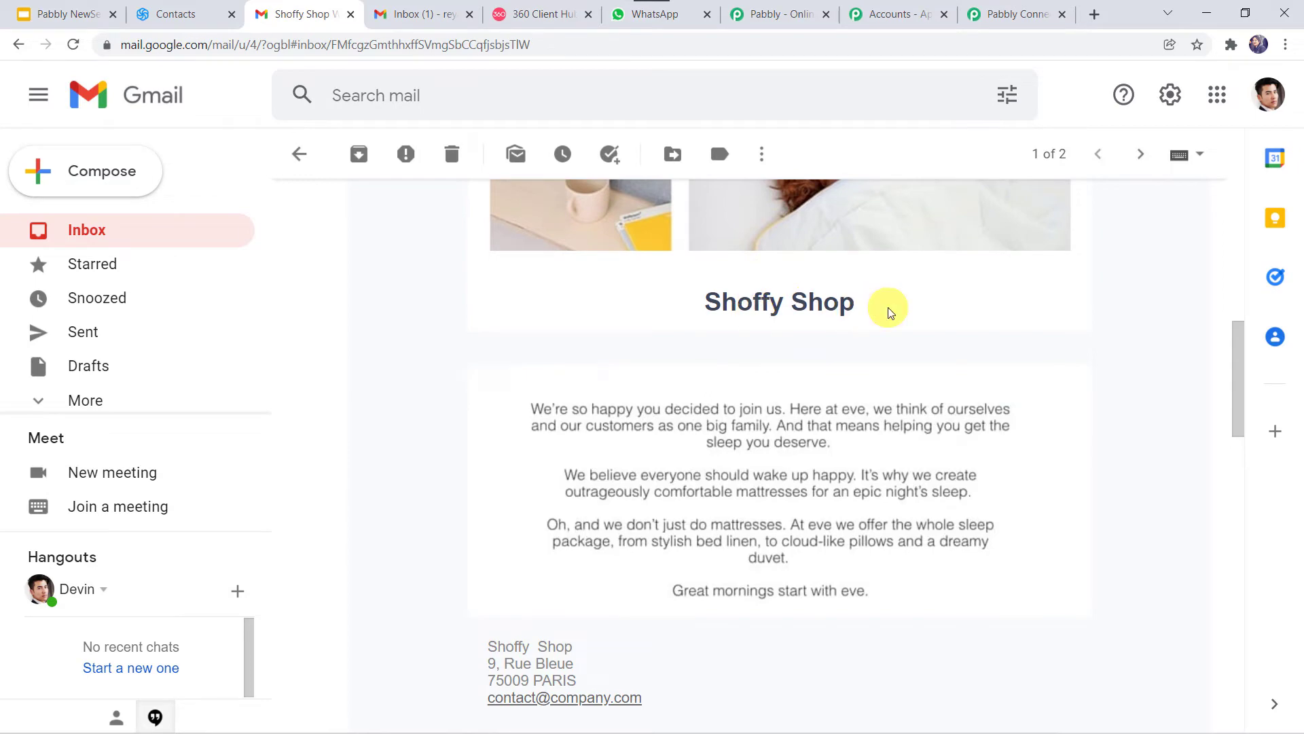
scroll(808, 322, "up", 5)
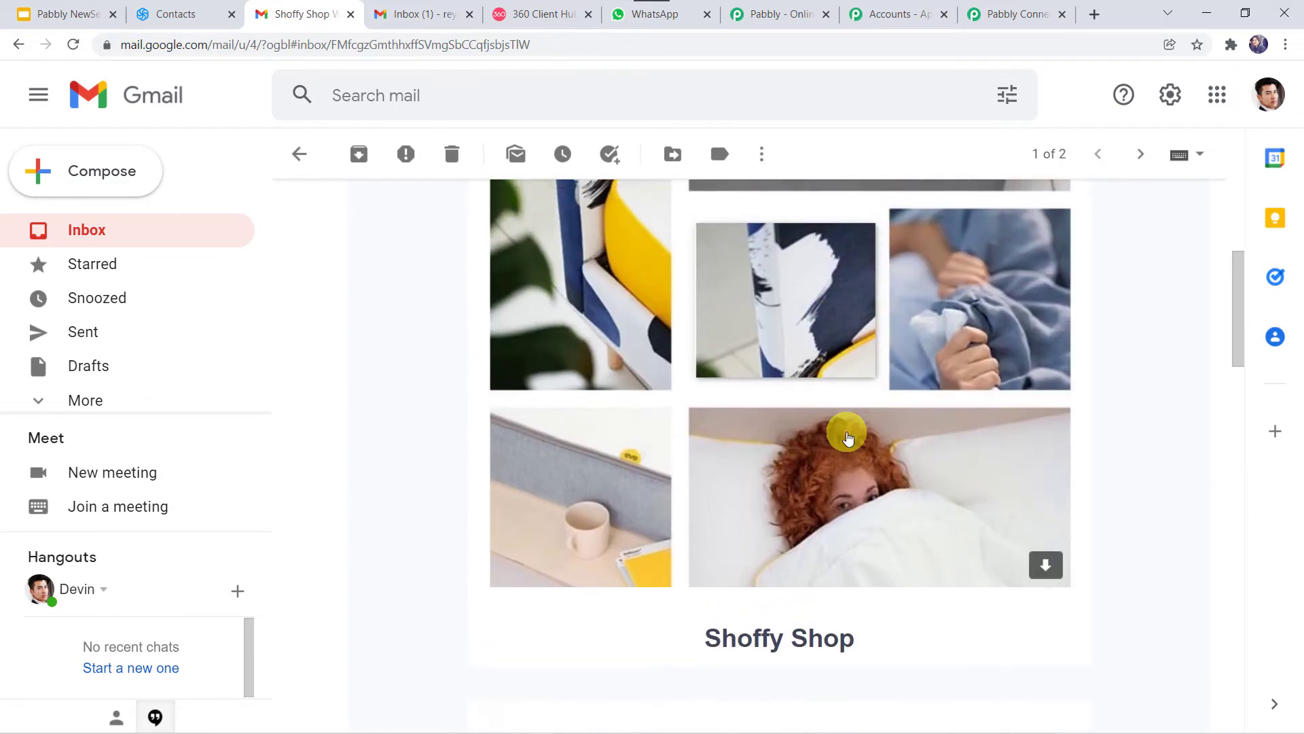
scroll(847, 434, "down", 8)
scroll(740, 286, "up", 2)
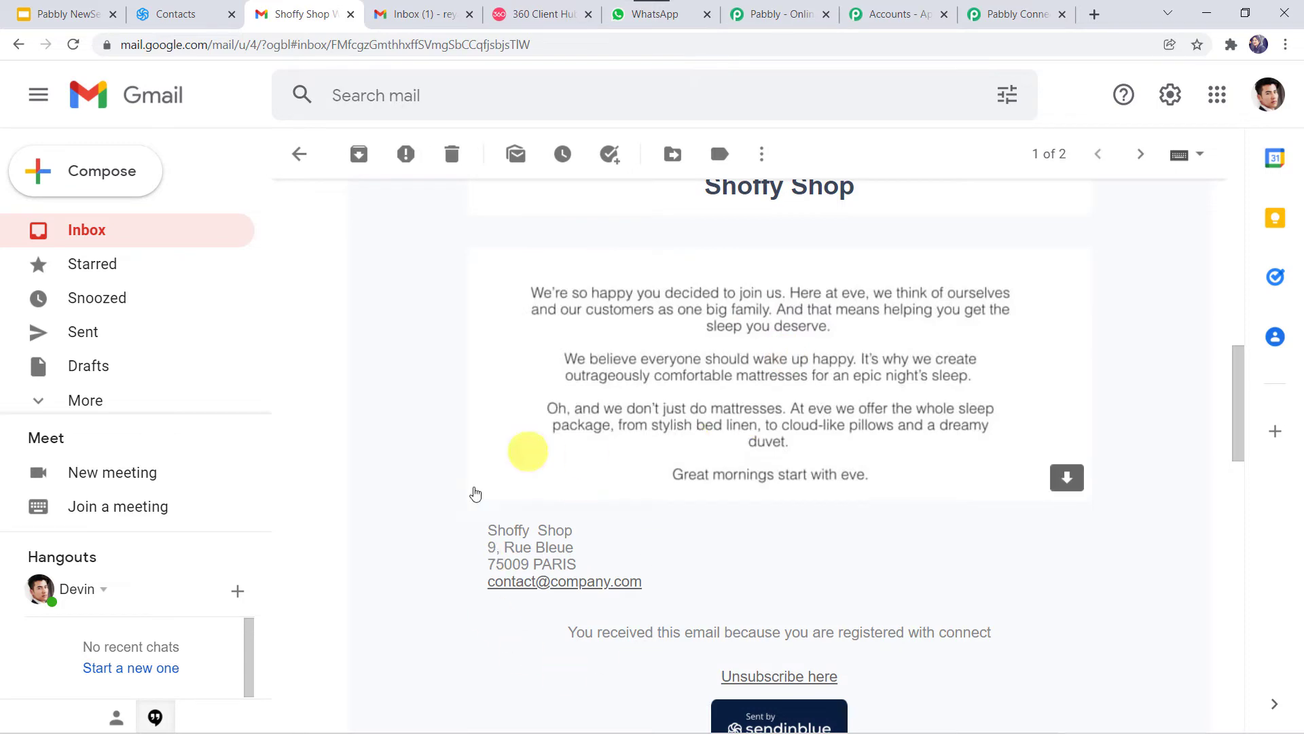
Step: Inspect the webhook's Response Received data showing the 'opened' event for 'Welcome in Shoffy Shop'
left_click(1037, 5)
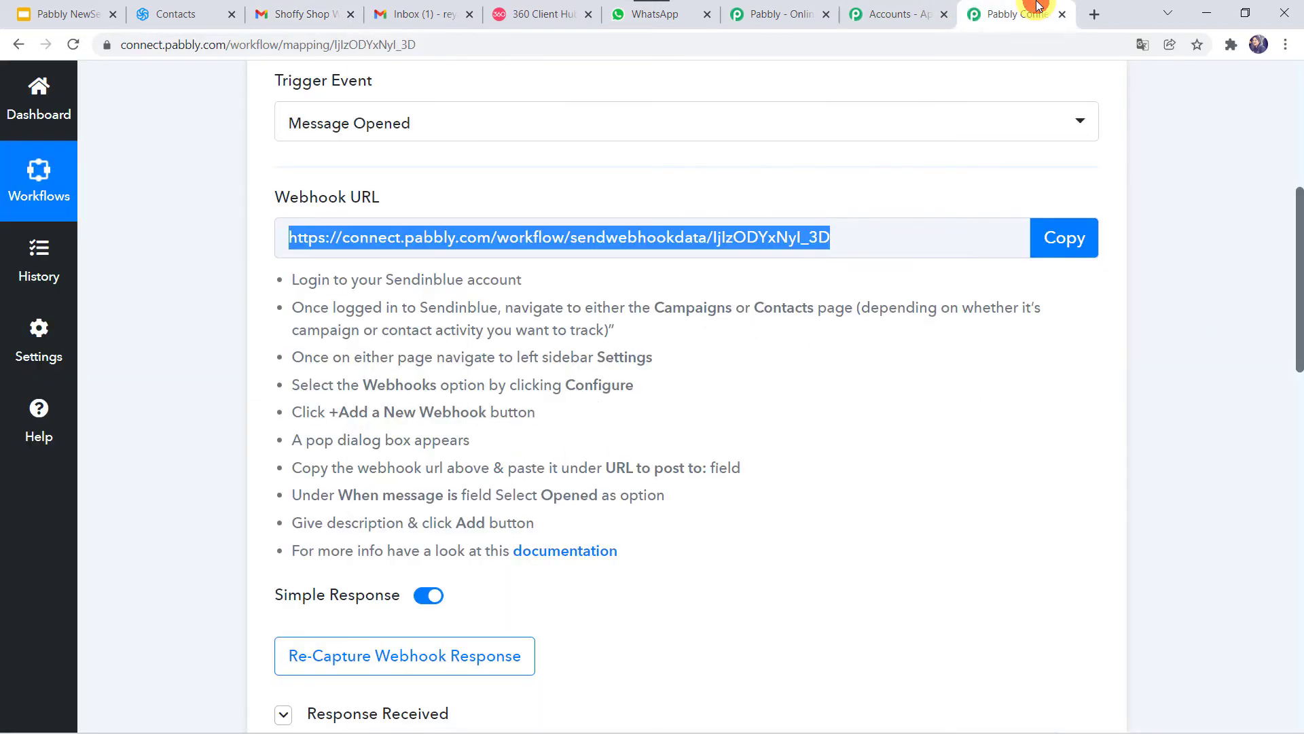
scroll(309, 340, "down", 4)
scroll(305, 342, "down", 1)
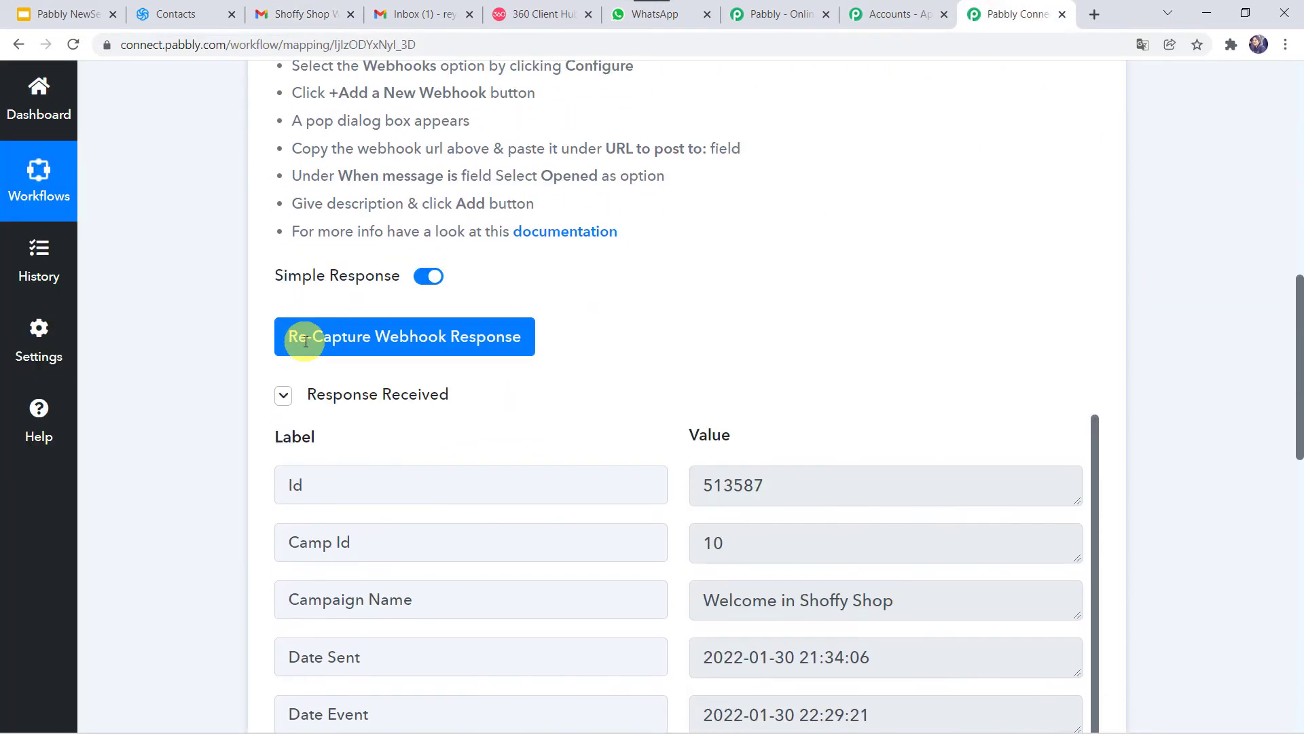
scroll(113, 431, "down", 3)
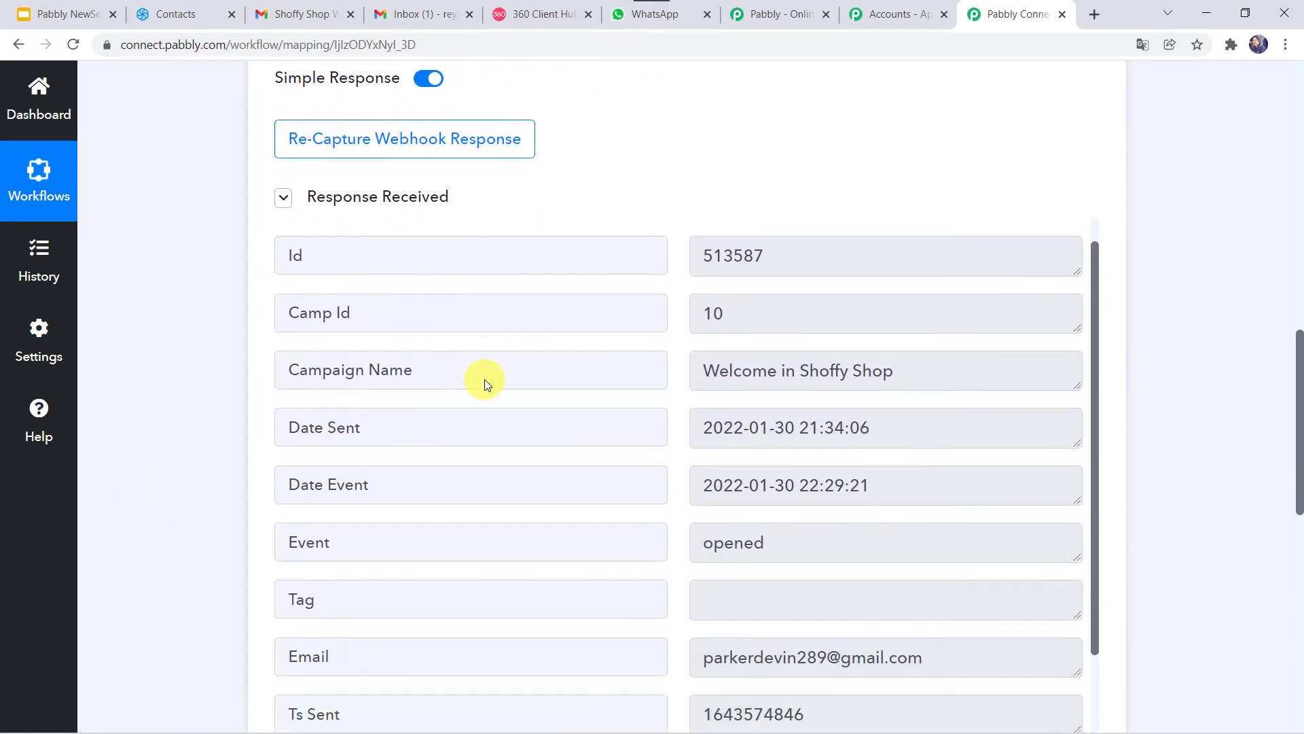
scroll(483, 379, "down", 1)
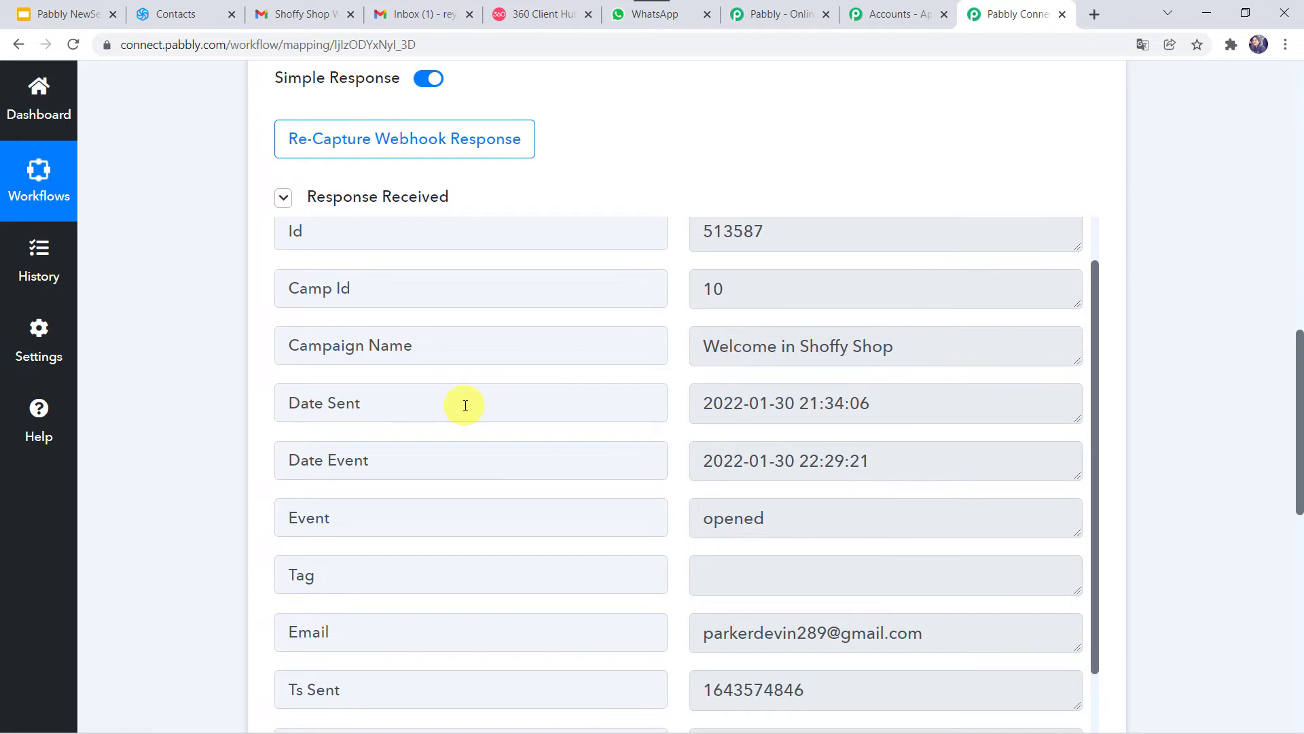
scroll(459, 405, "down", 1)
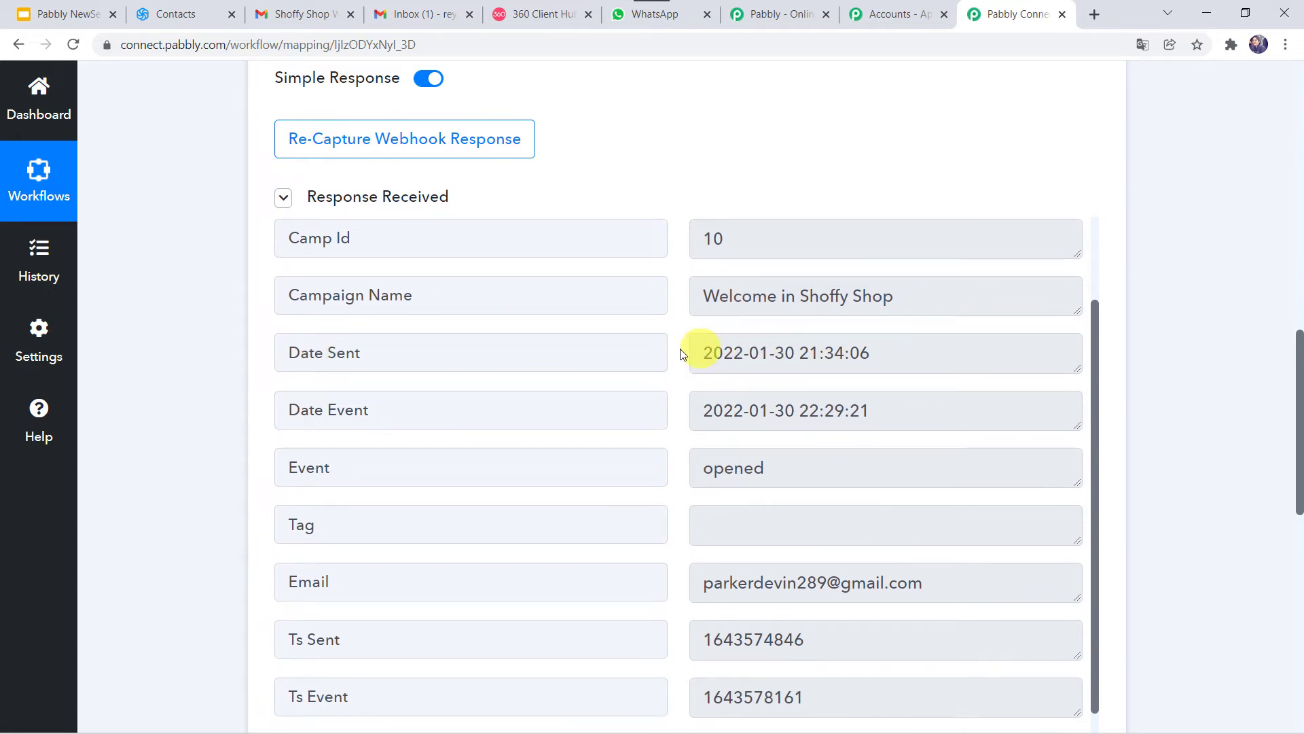
scroll(683, 354, "down", 1)
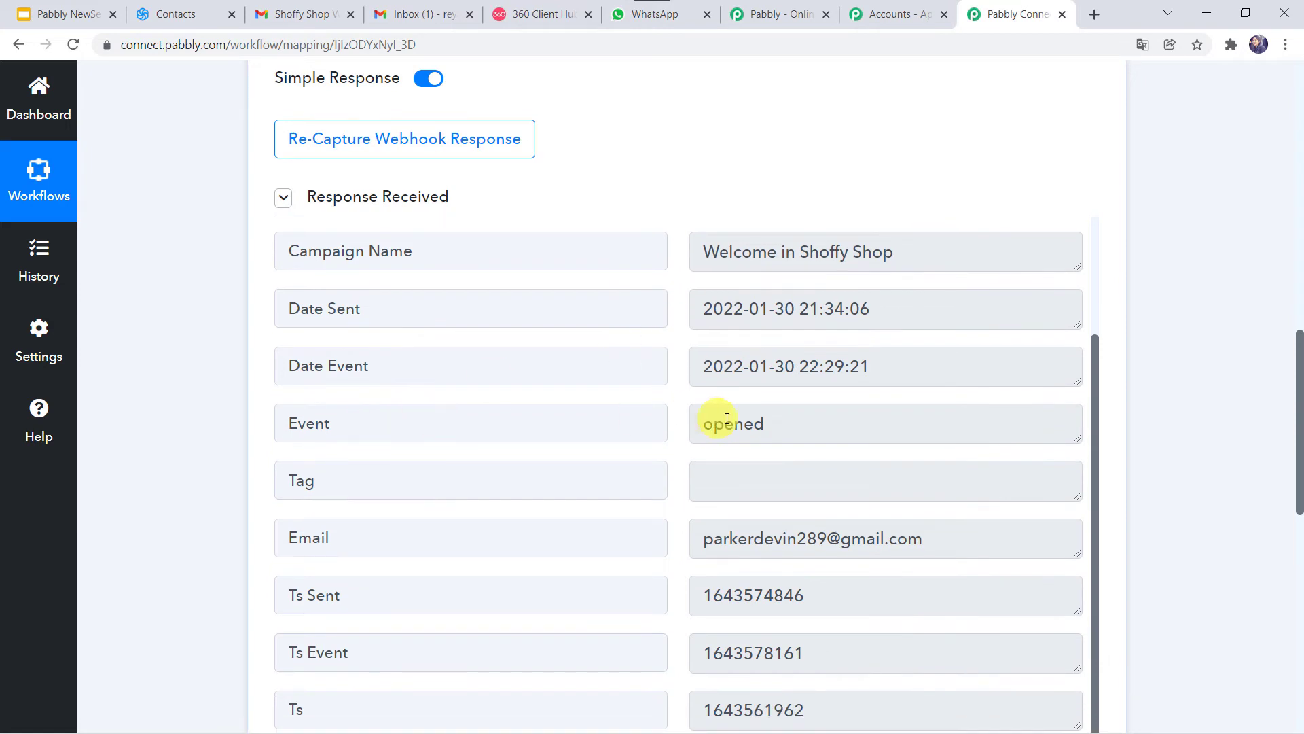
scroll(627, 438, "down", 2)
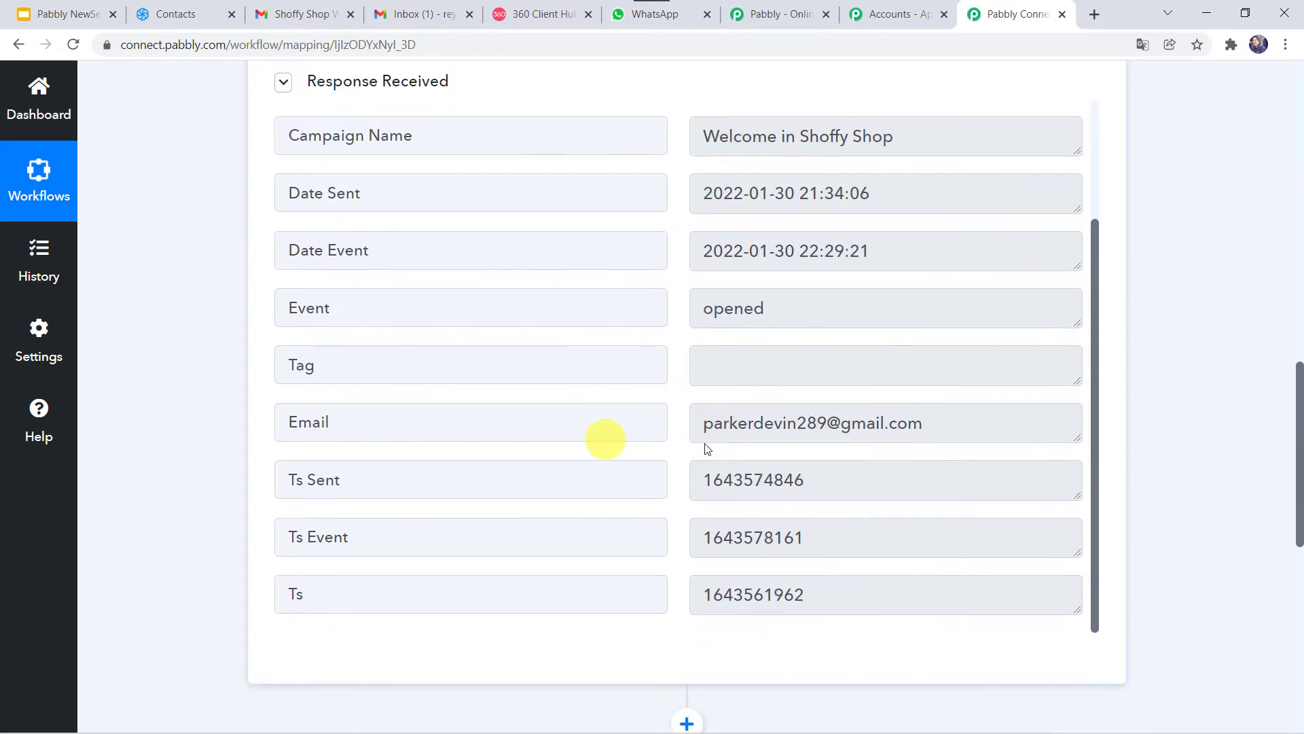
scroll(736, 419, "up", 3)
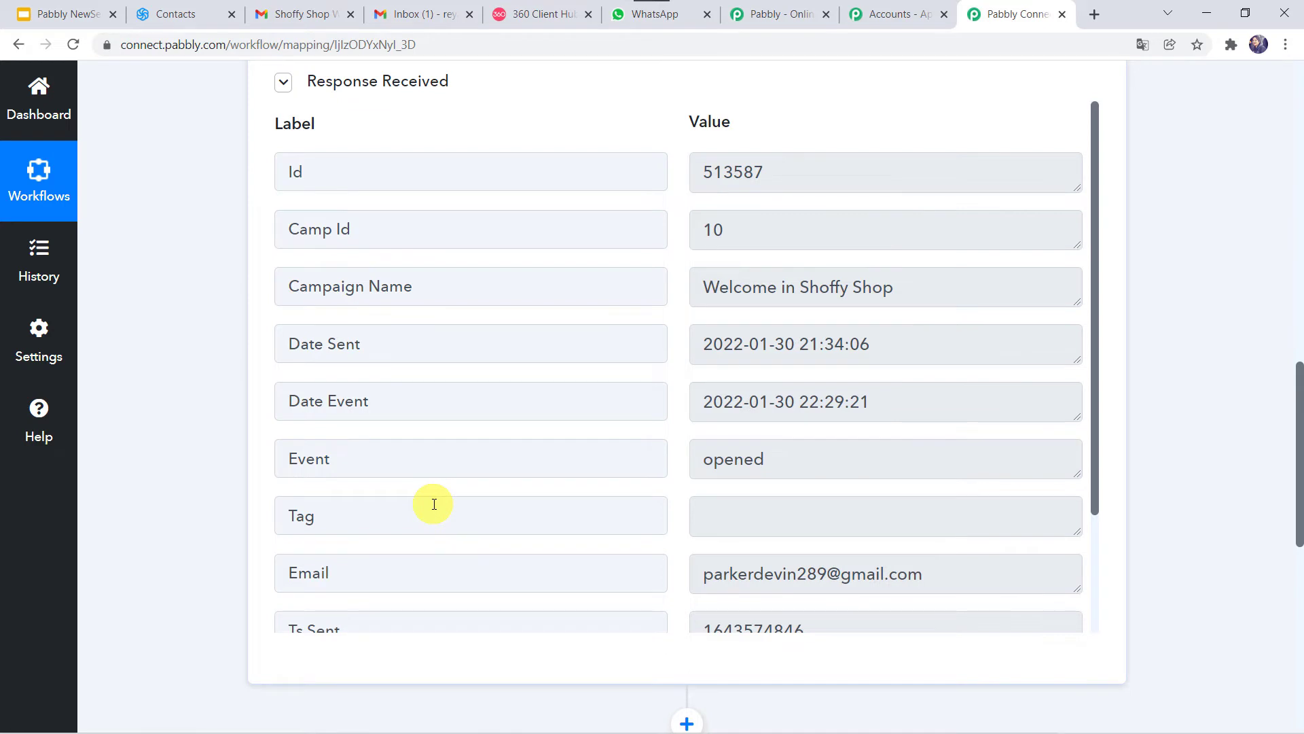
scroll(431, 501, "down", 3)
scroll(181, 576, "down", 7)
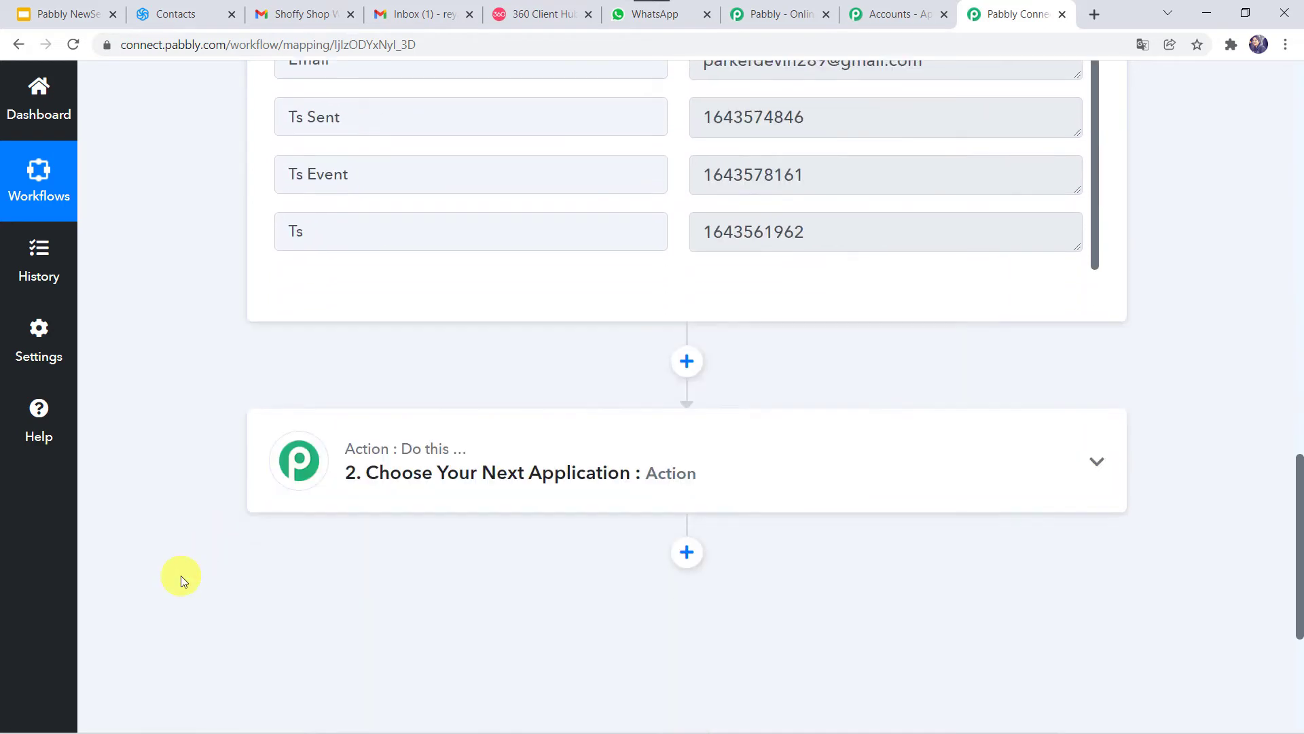
Step: Set the next action to WhatsApp by 360Dialog with the Send Template Message event
left_click(646, 373)
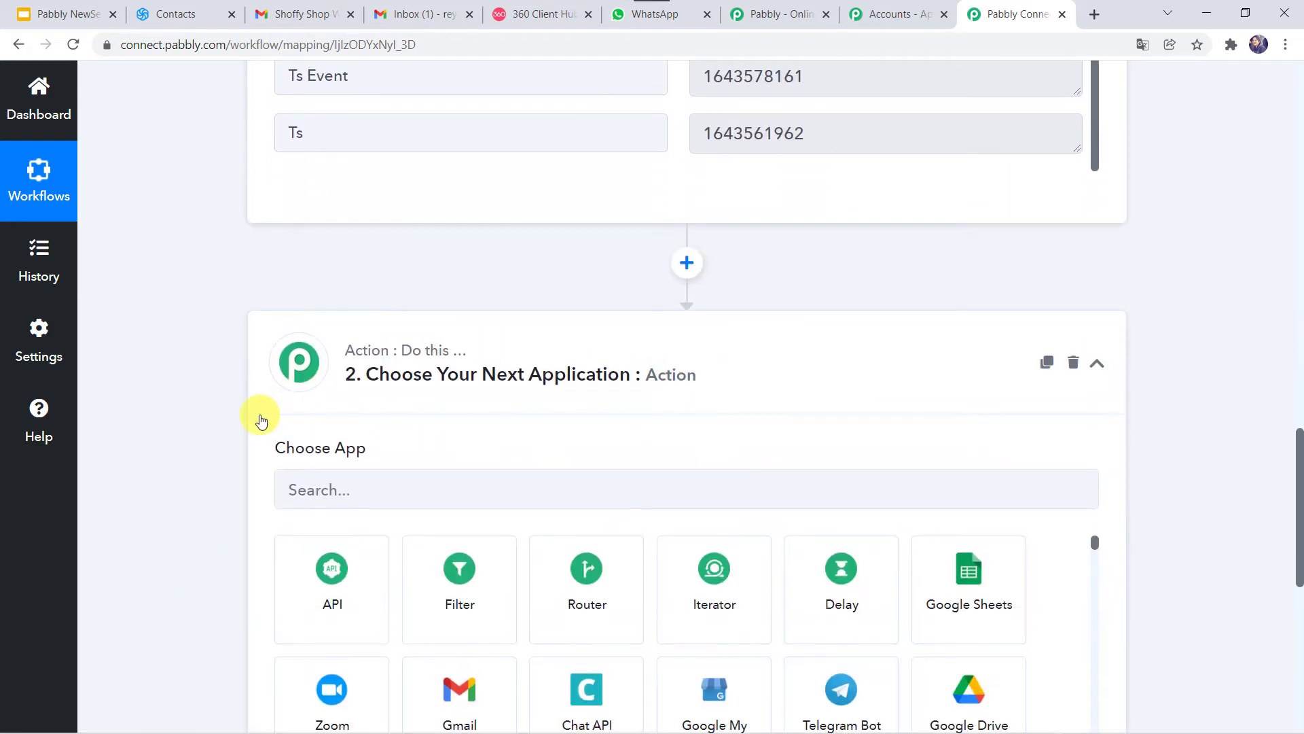
left_click(329, 282)
type("360")
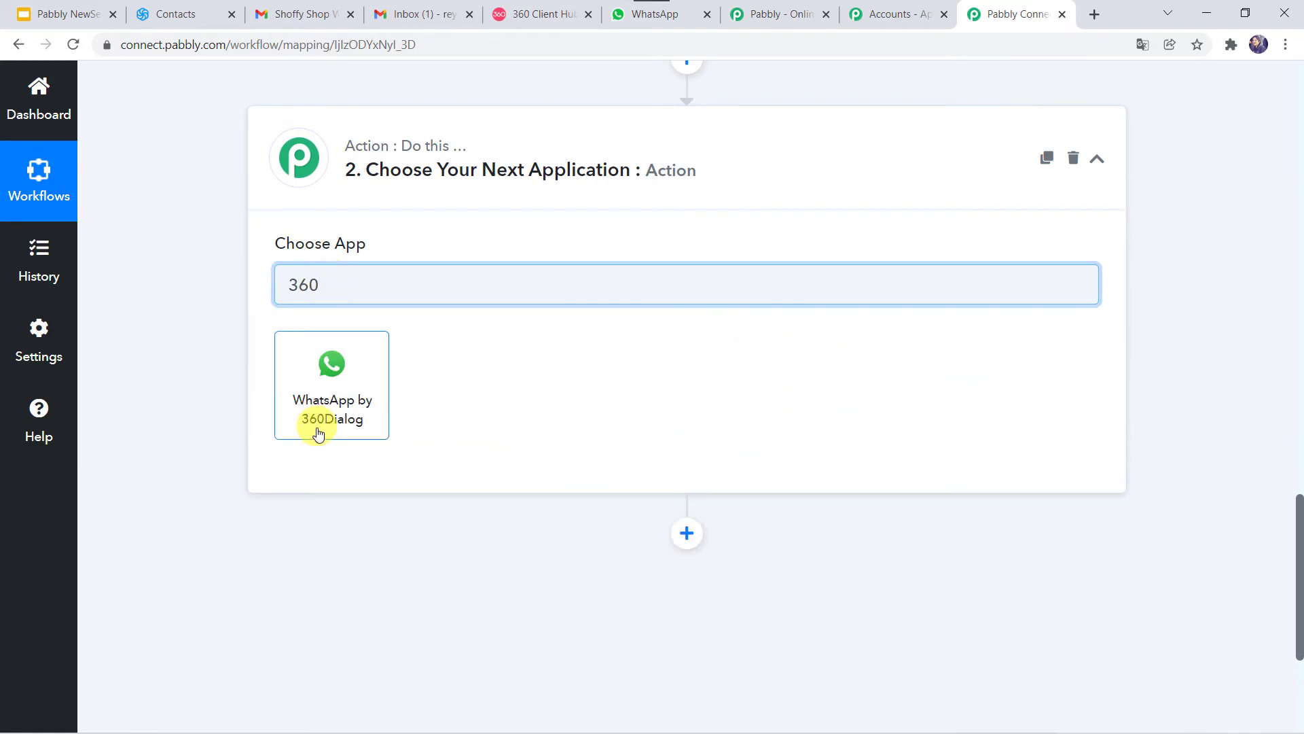
left_click(317, 432)
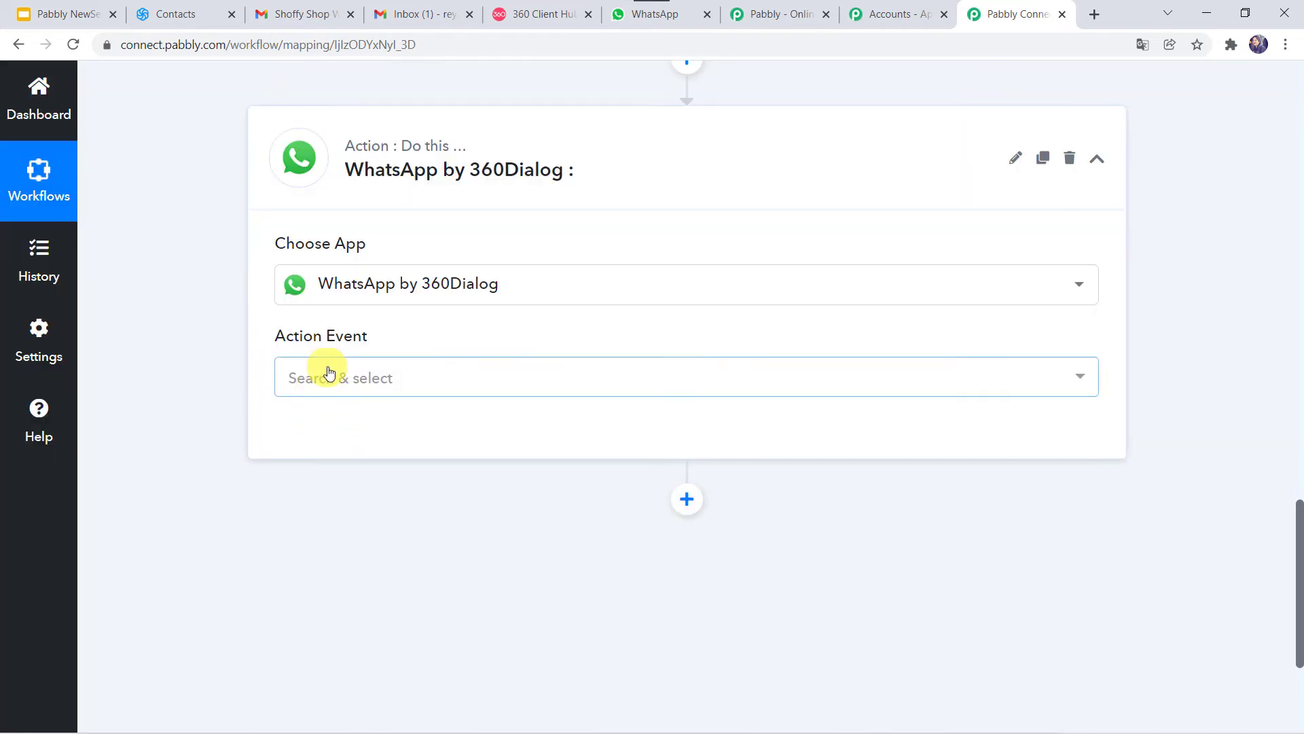
left_click(326, 374)
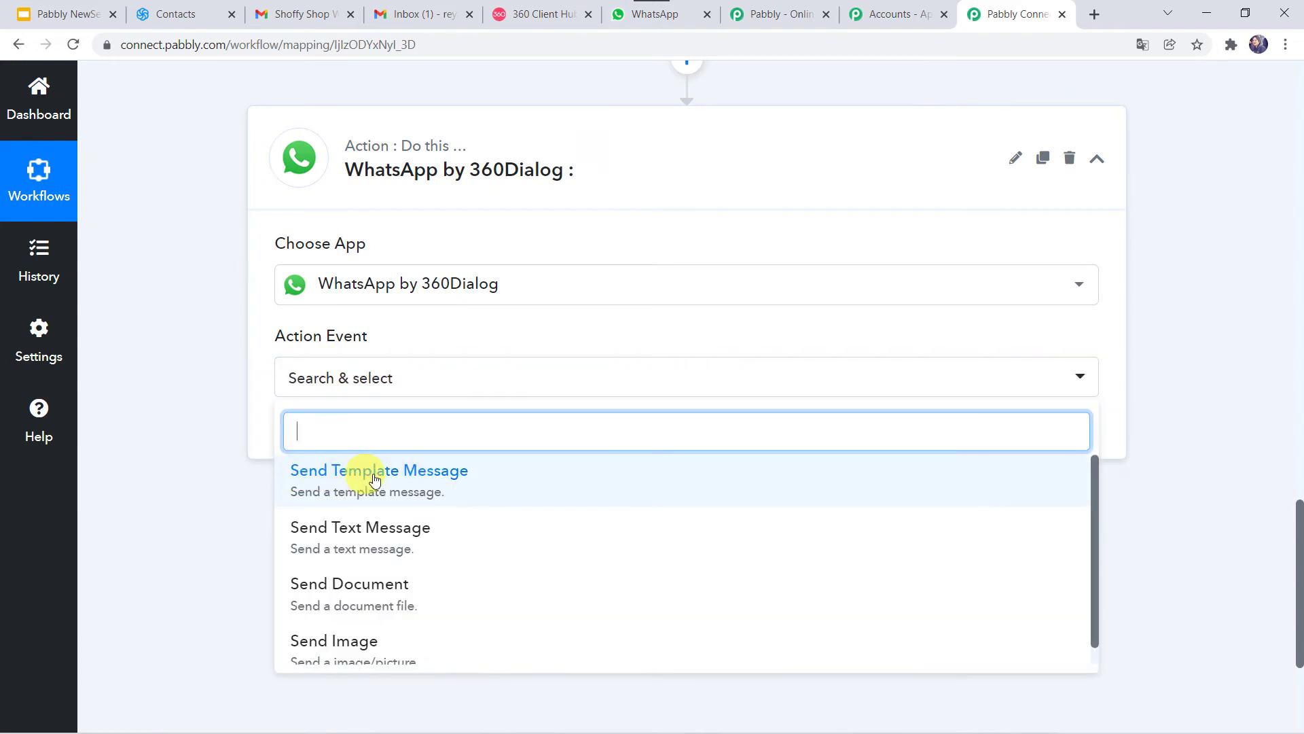
left_click(426, 481)
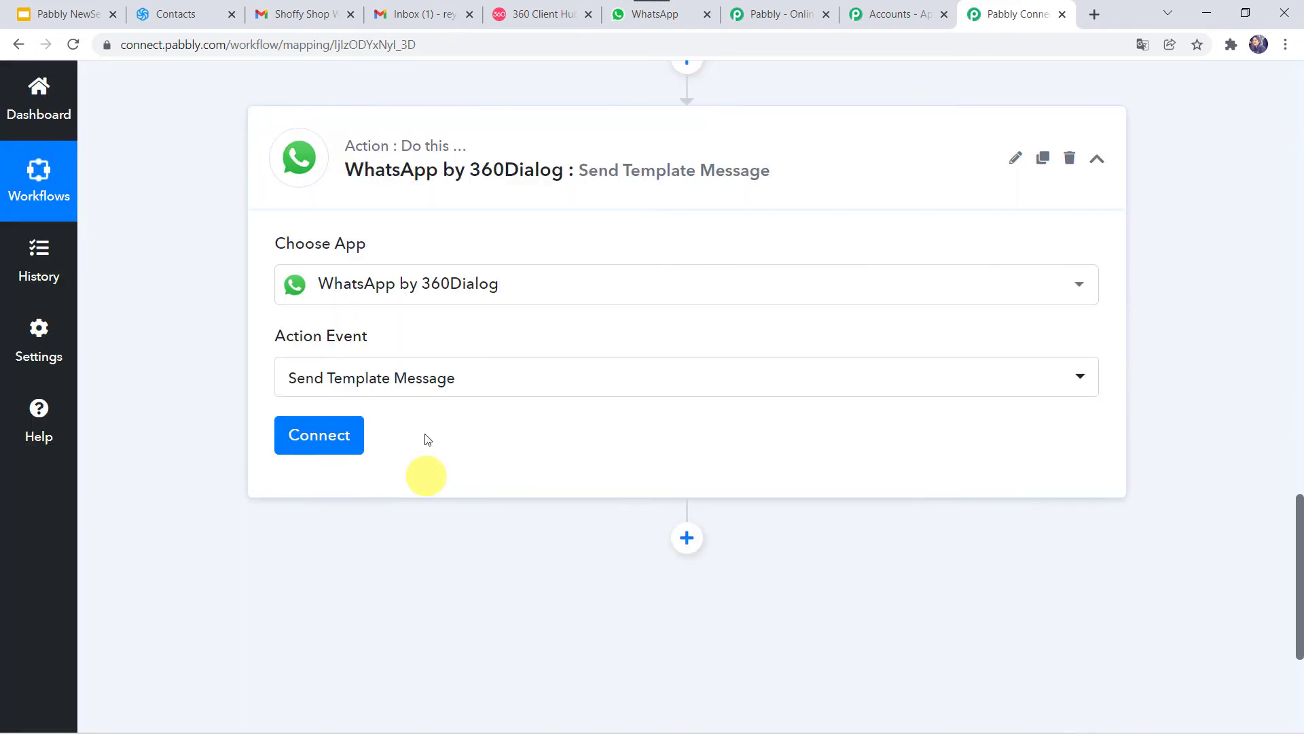
left_click(325, 438)
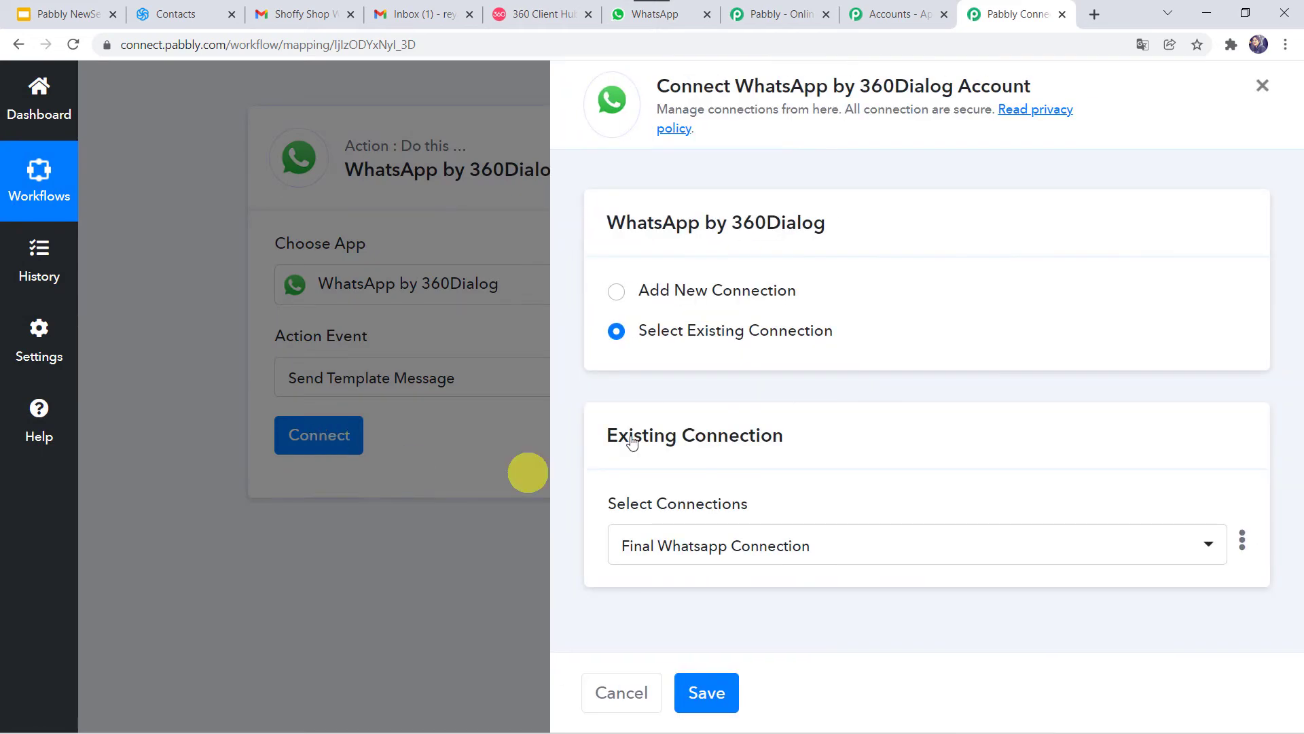
Step: Choose Add New Connection to reveal the empty API Key and Domain fields, then visit 360 Client Hub
left_click(671, 290)
scroll(752, 435, "down", 4)
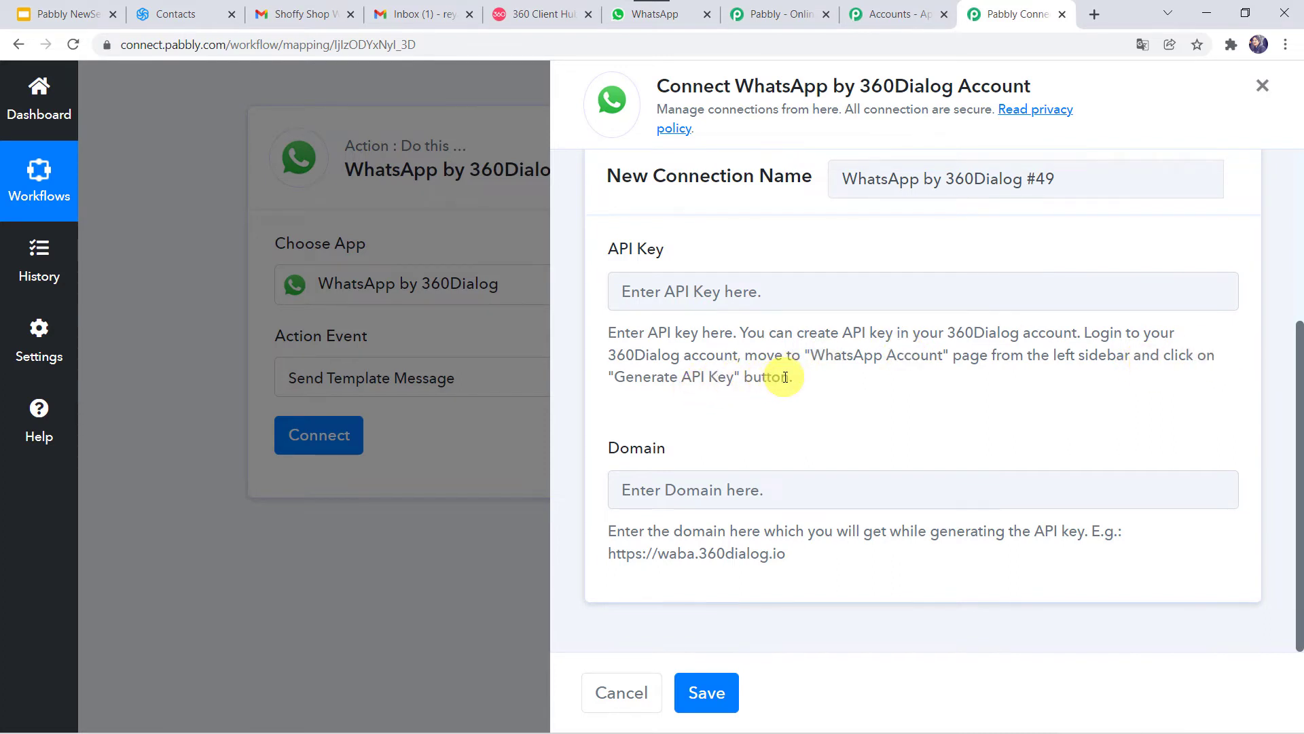
left_click(531, 14)
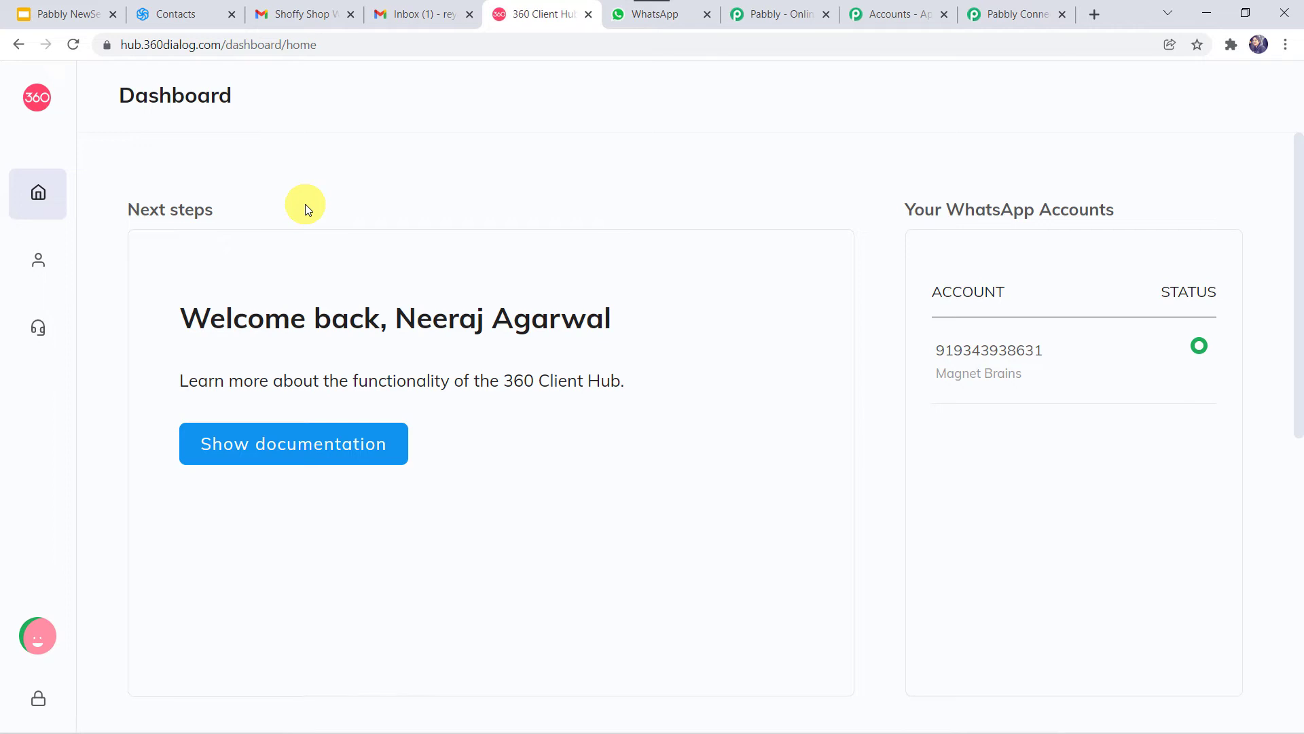
Step: Look up the WhatsApp Accounts page in 360dialog Client Hub, then return to Pabbly Connect
mouse_move(53, 247)
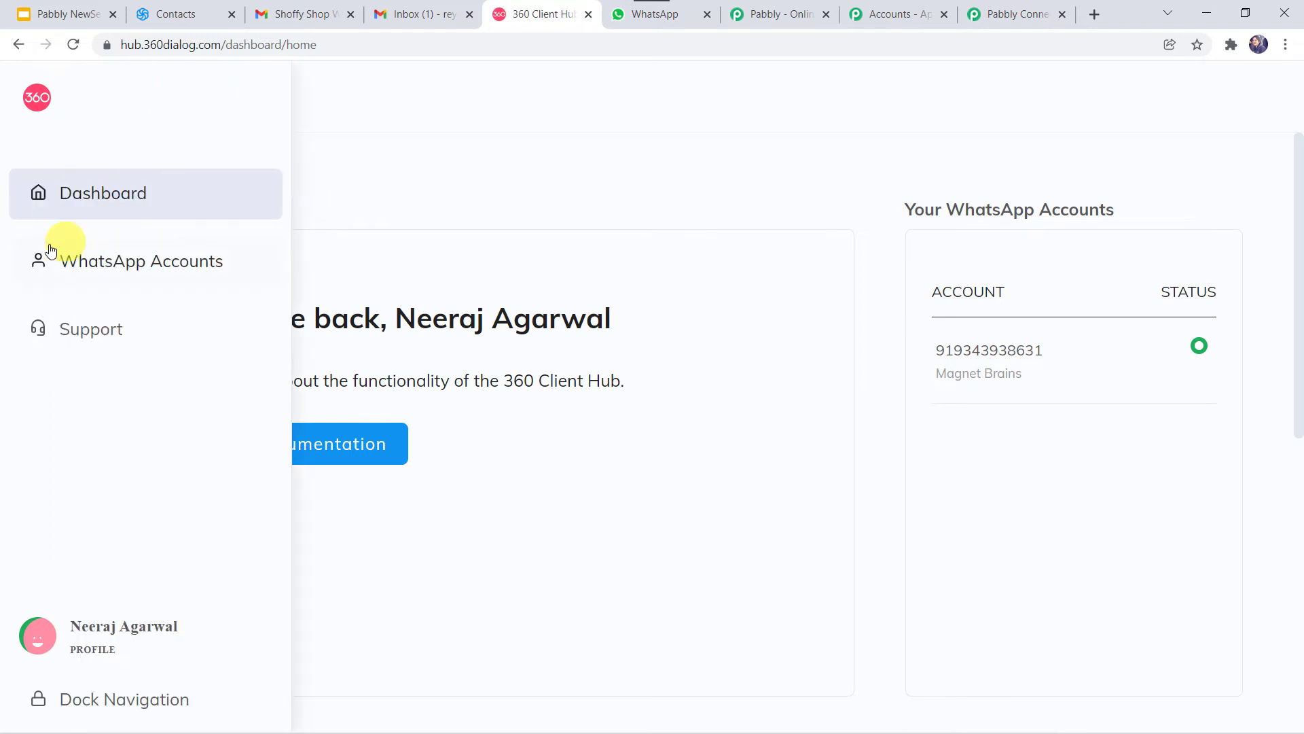
left_click(137, 259)
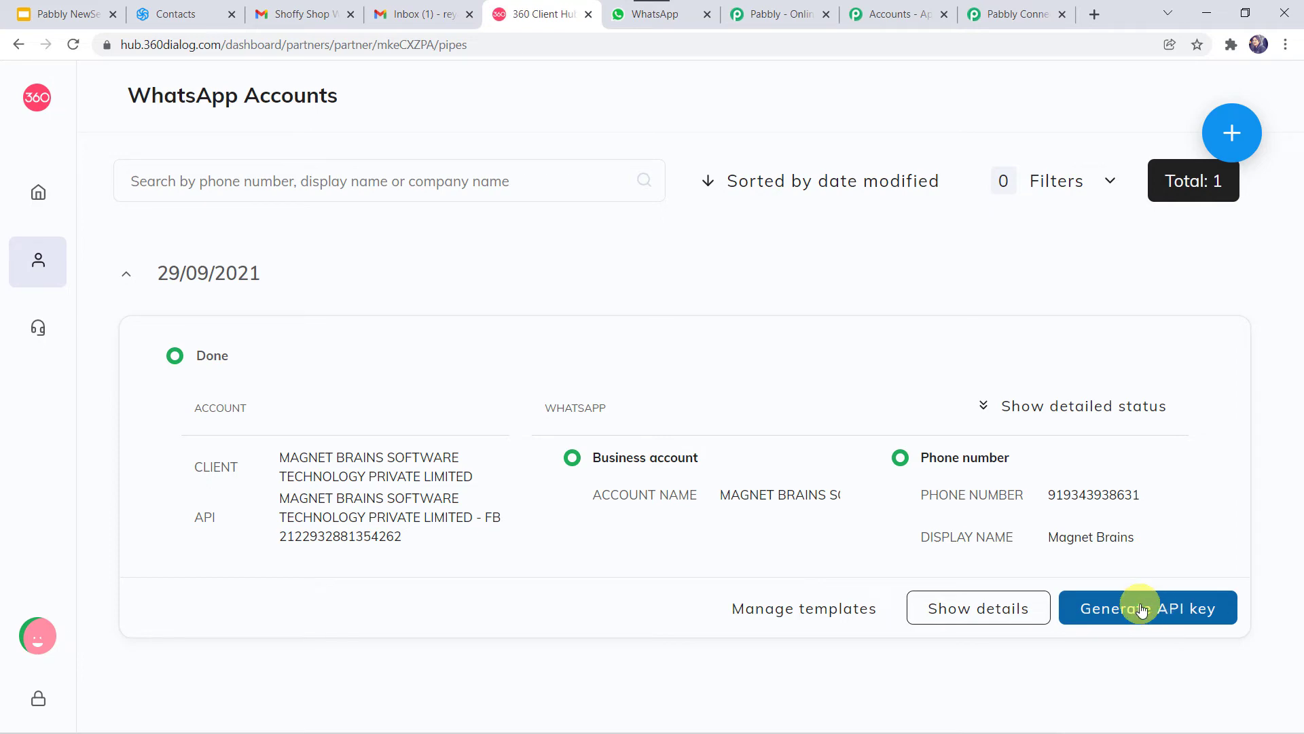
left_click(1009, 12)
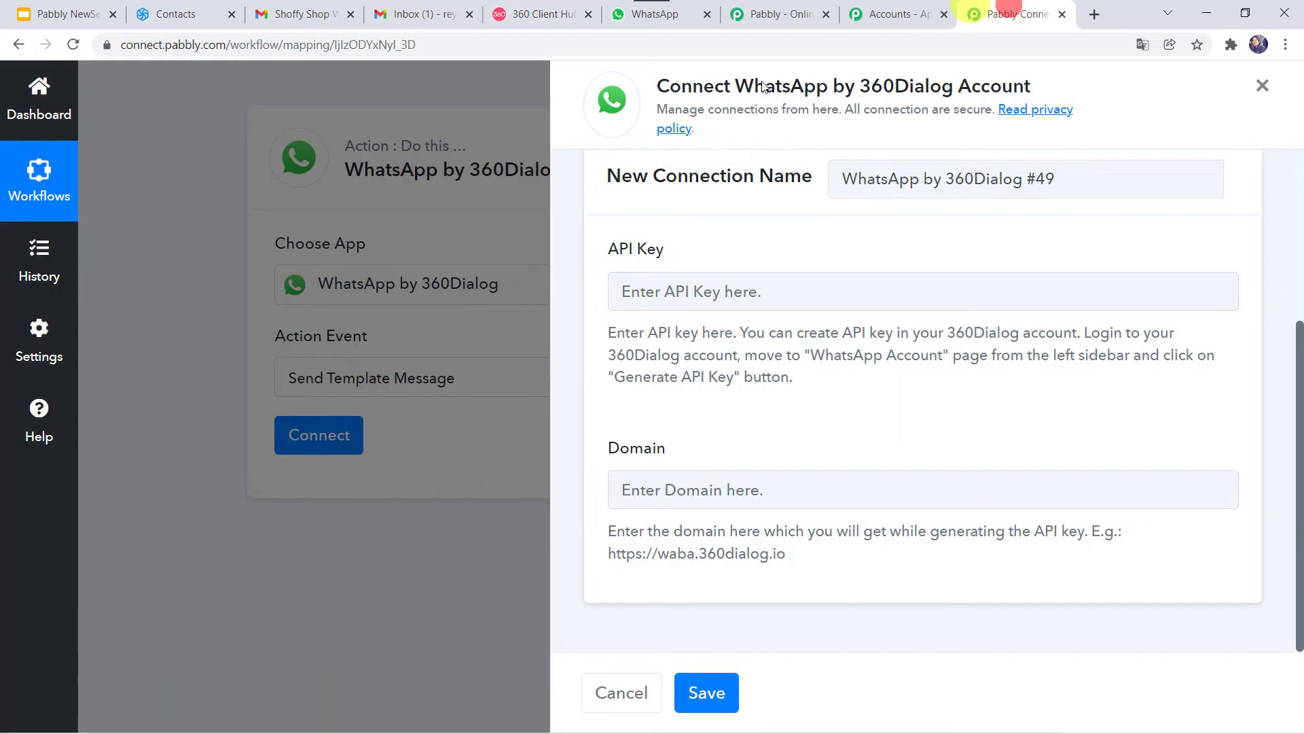
left_click(658, 297)
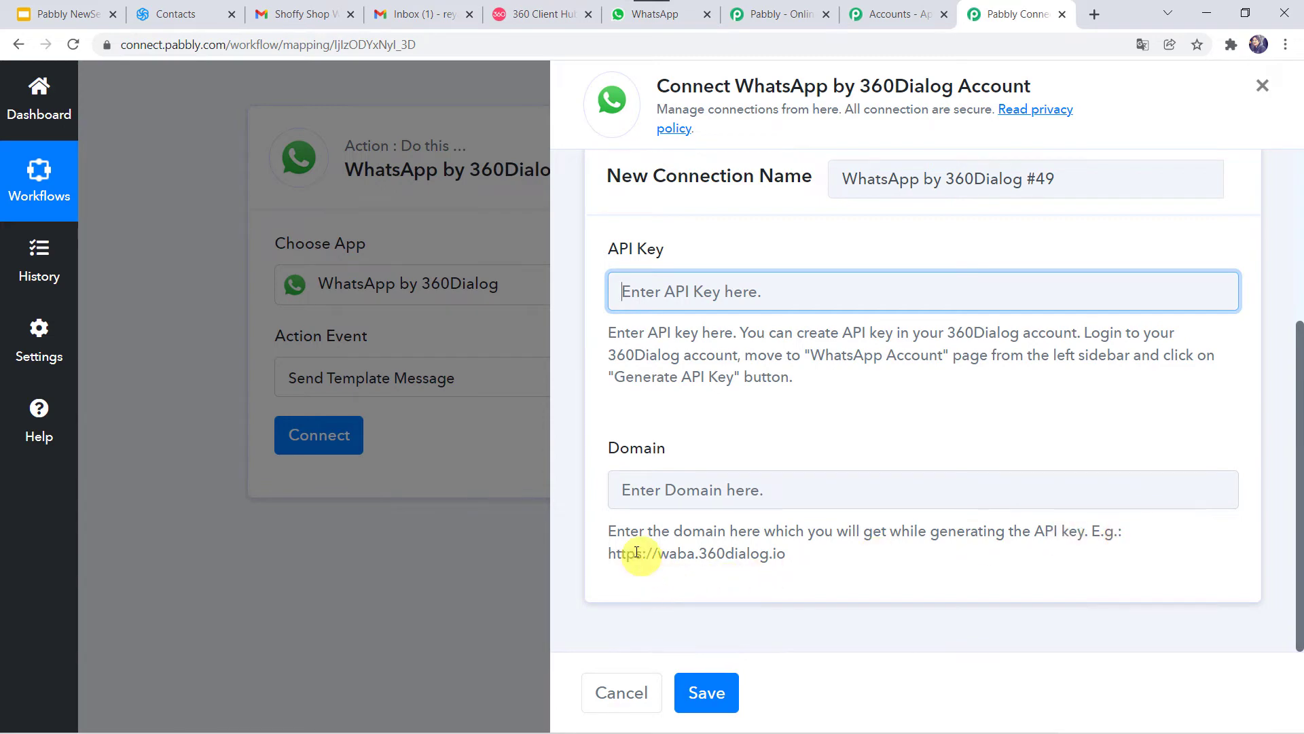
left_click_drag(609, 547, 782, 550)
right_click(783, 552)
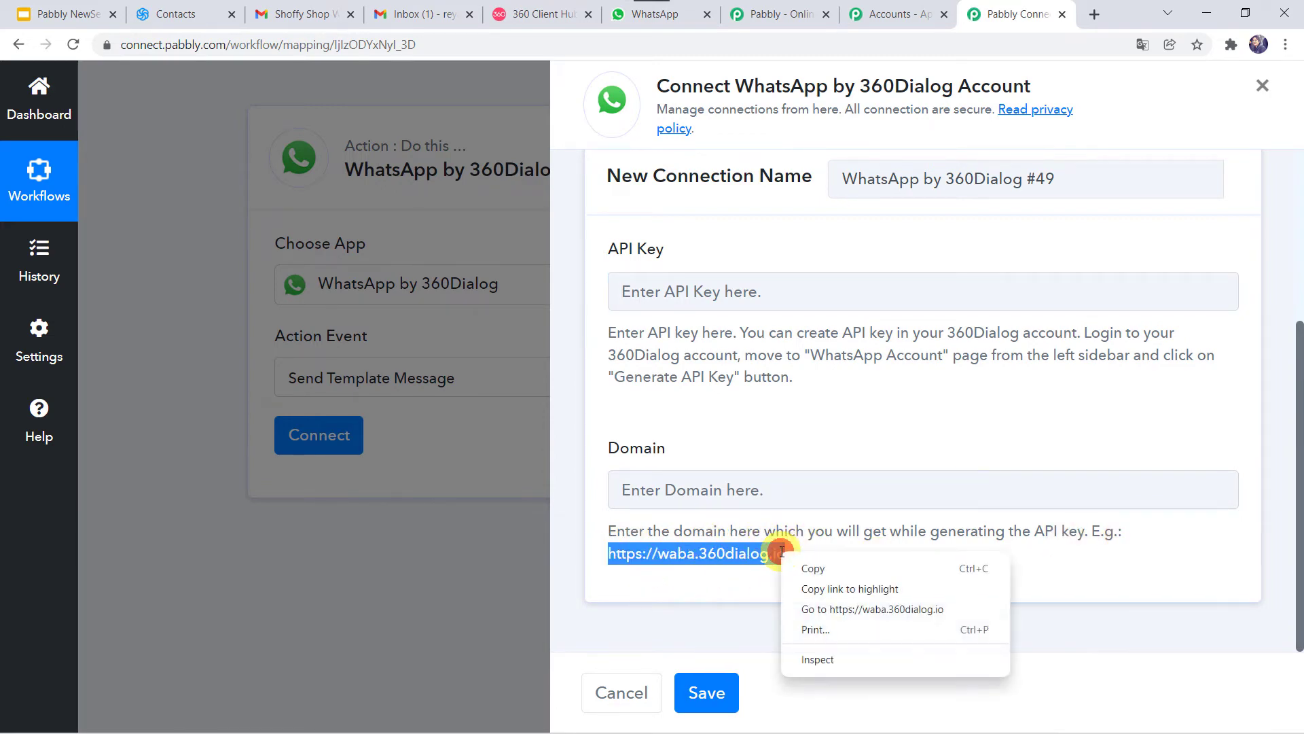
left_click(815, 570)
left_click(691, 486)
right_click(691, 486)
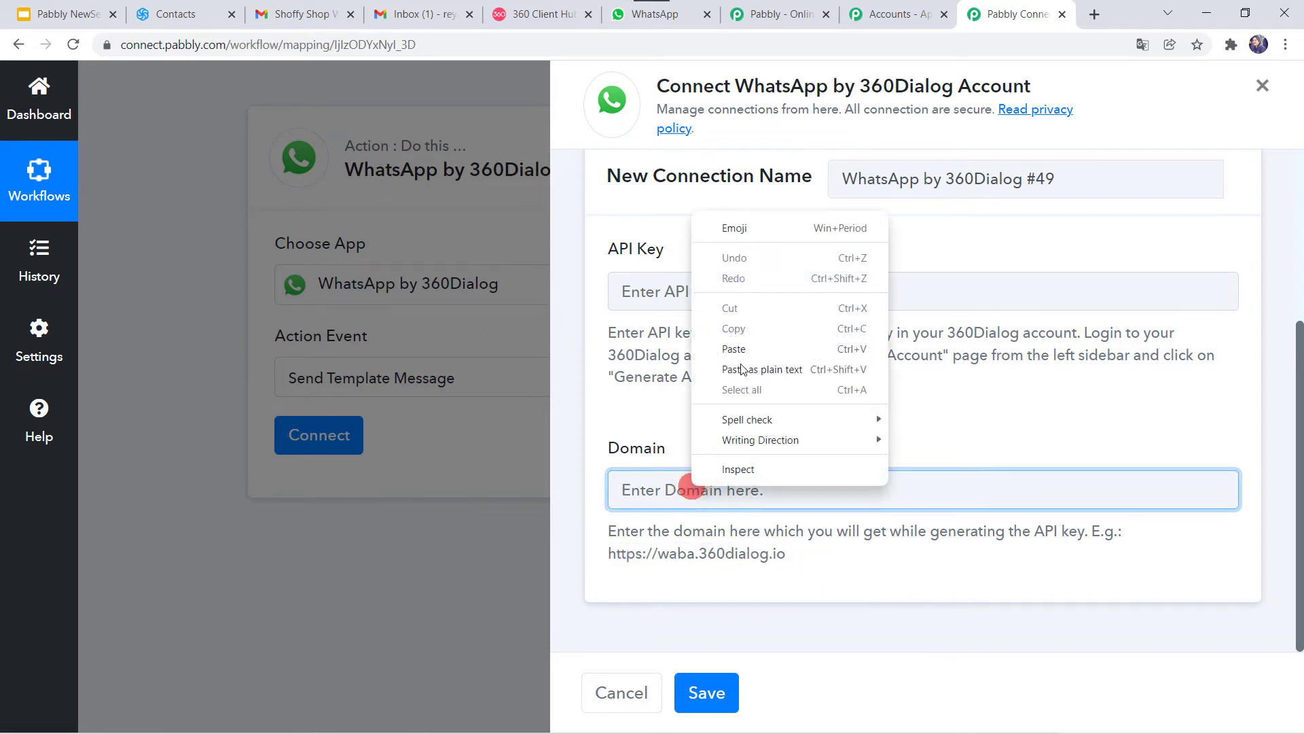
left_click(740, 348)
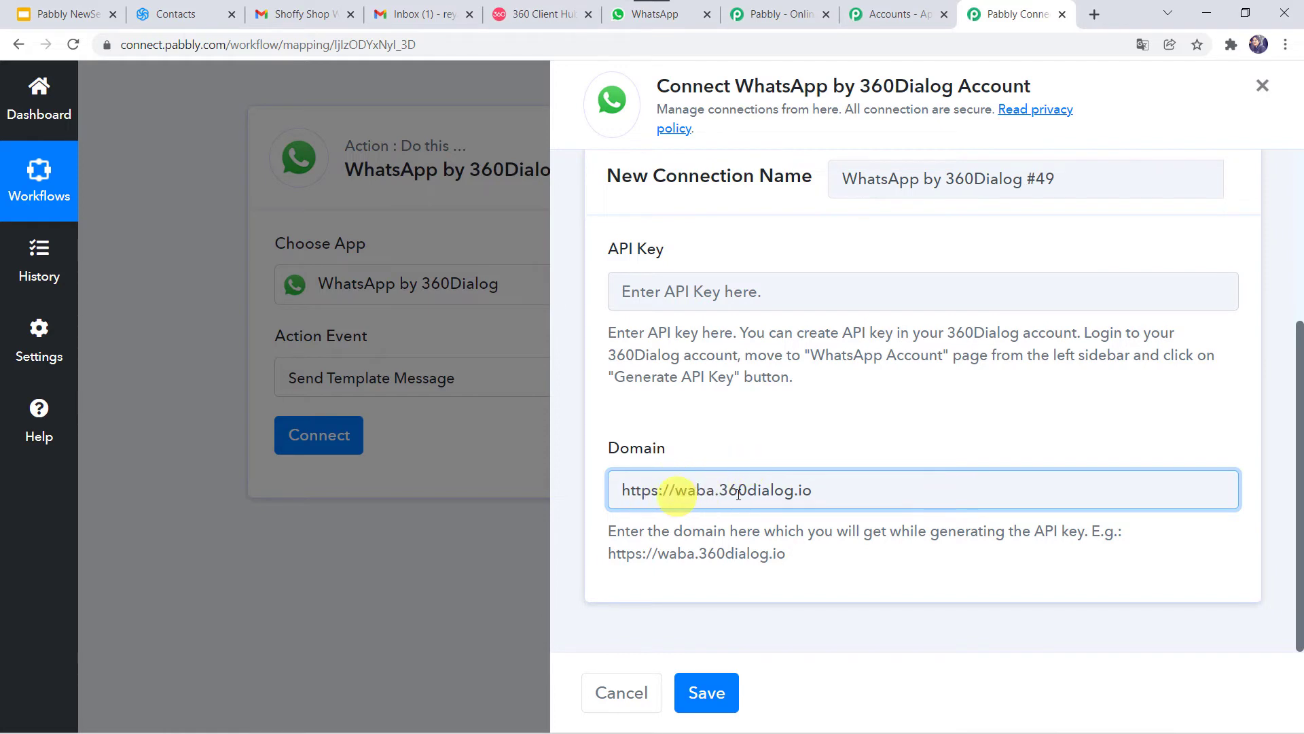
Step: Try saving the new 360Dialog connection with its API Key and Domain fields
left_click(679, 296)
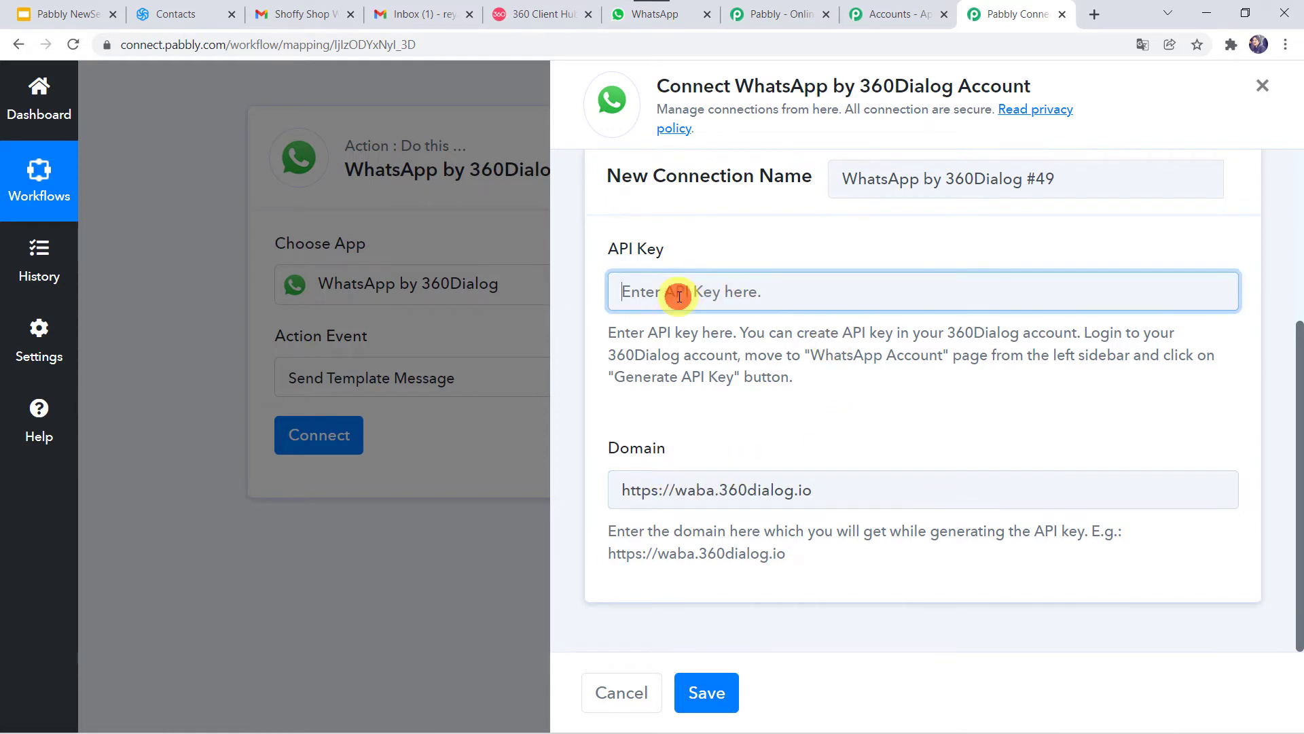
left_click(643, 489)
left_click(709, 692)
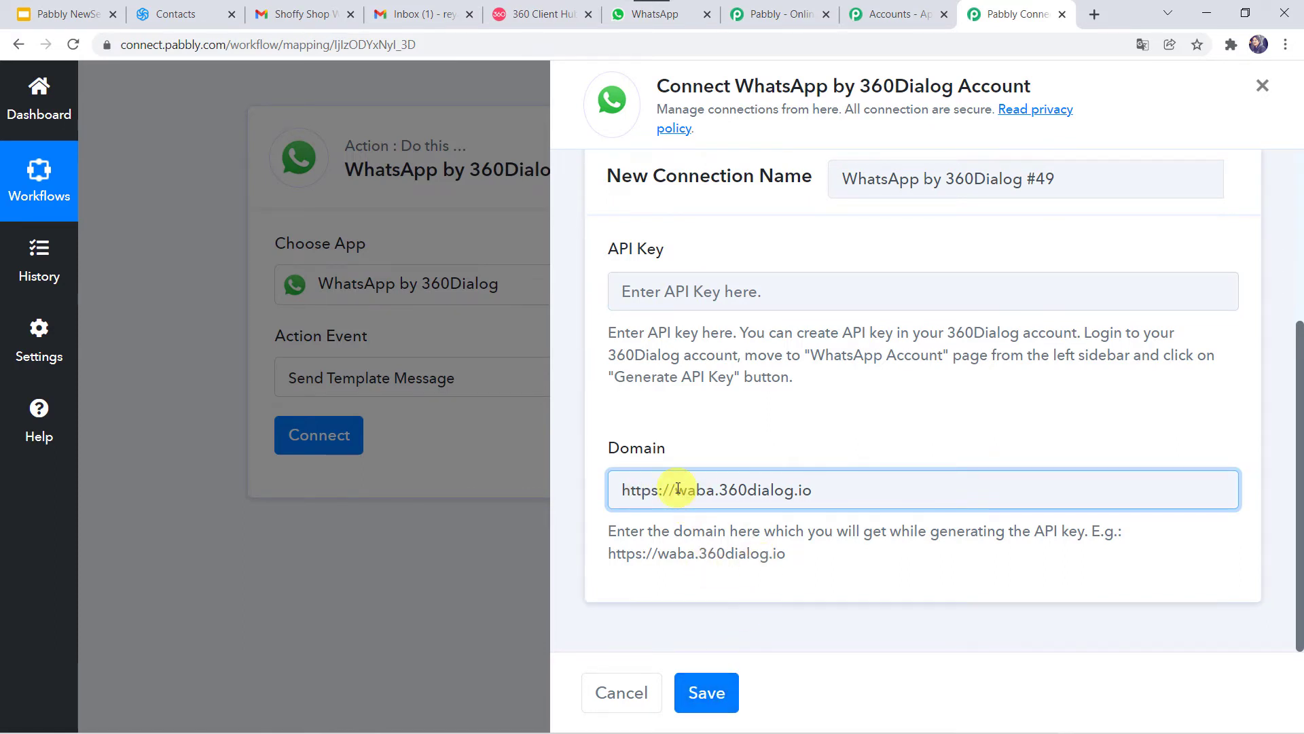
scroll(673, 488, "up", 4)
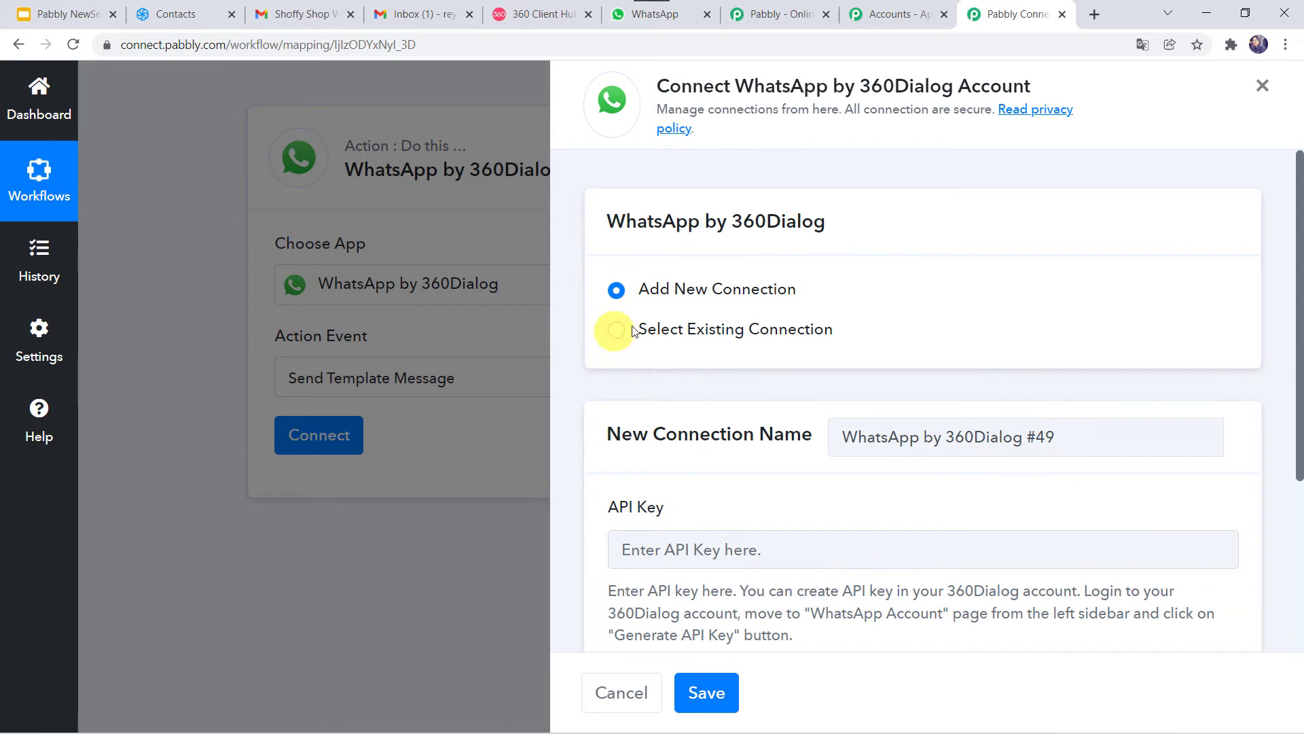
Step: Use the existing Final Whatsapp Connection and save it to reveal the template fields
left_click(687, 329)
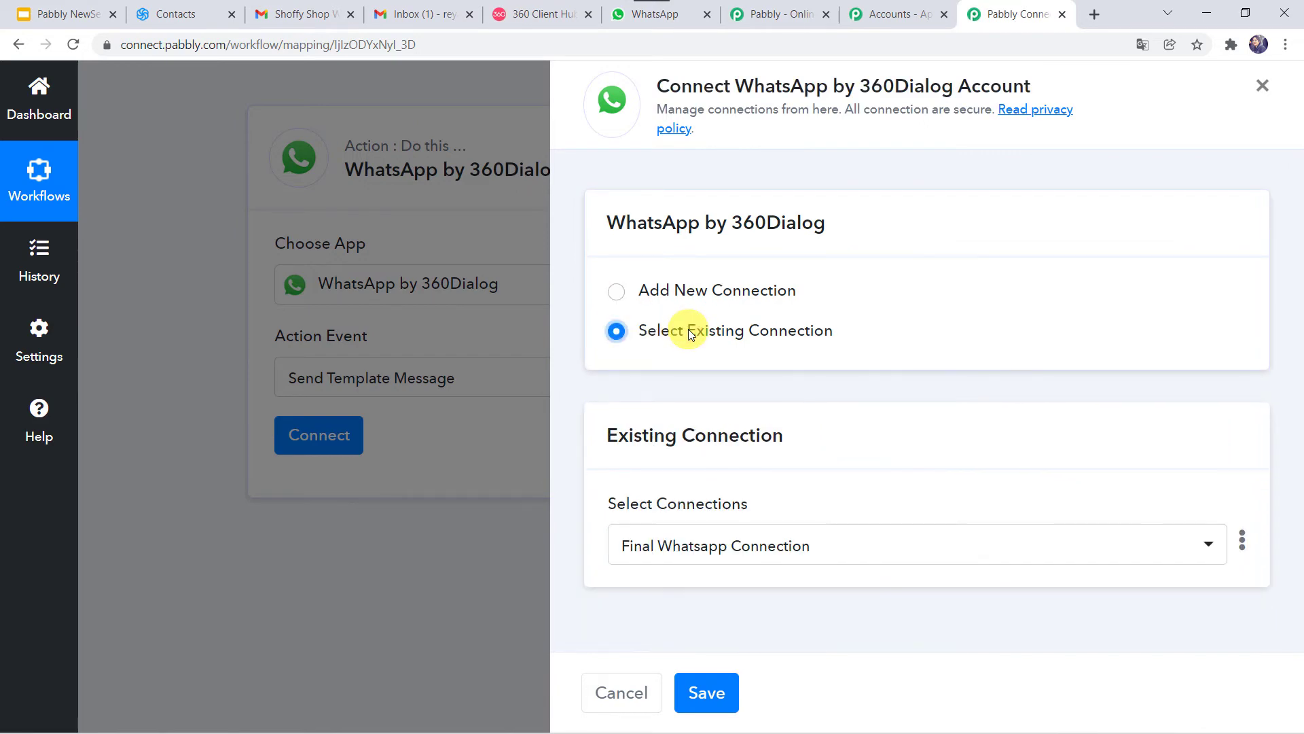
left_click(706, 696)
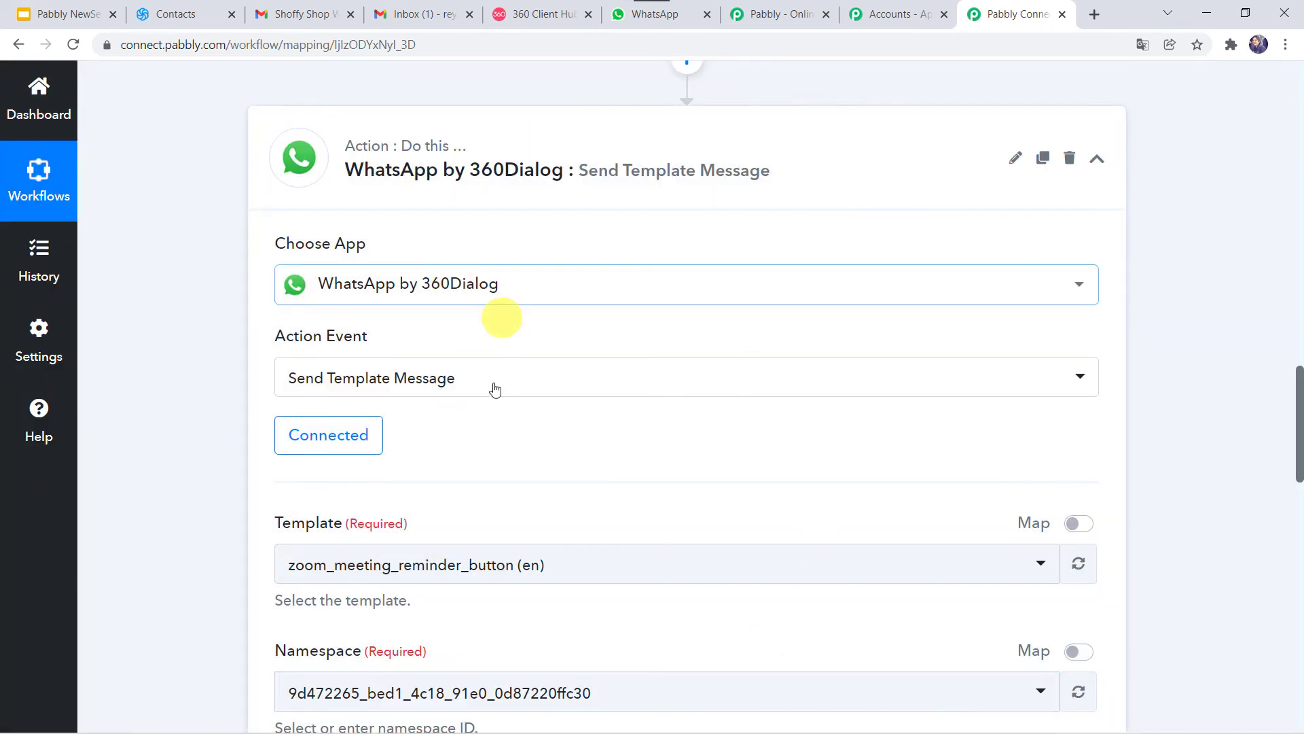
scroll(535, 407, "down", 5)
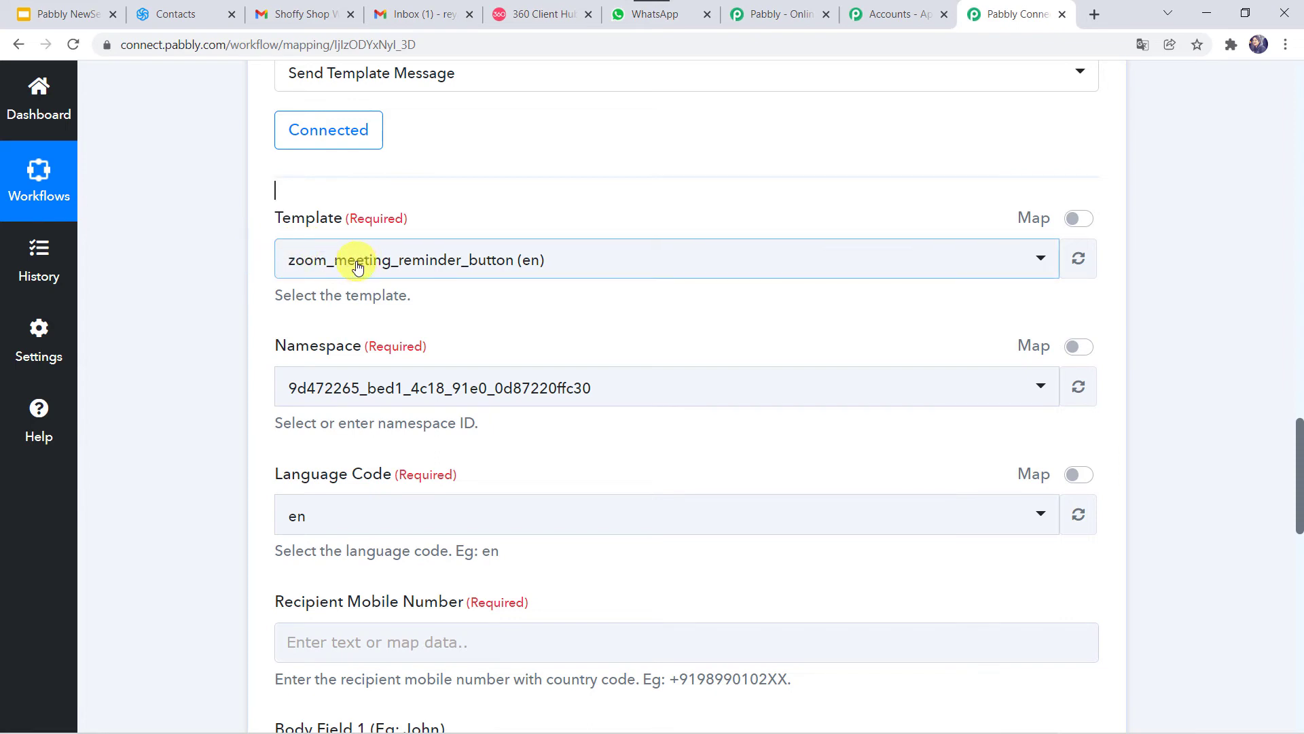
Step: Open the WhatsApp account's template list in 360 Client Hub and scroll through it
left_click(540, 14)
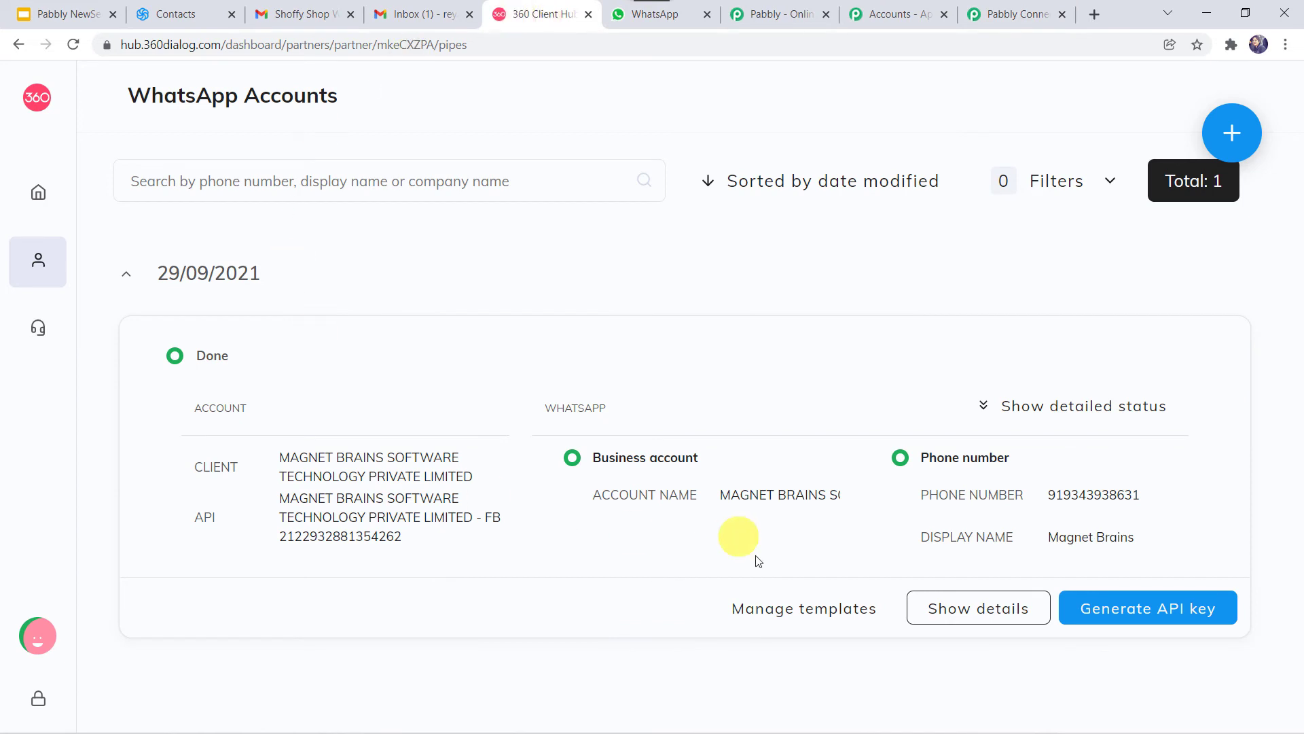
left_click(803, 609)
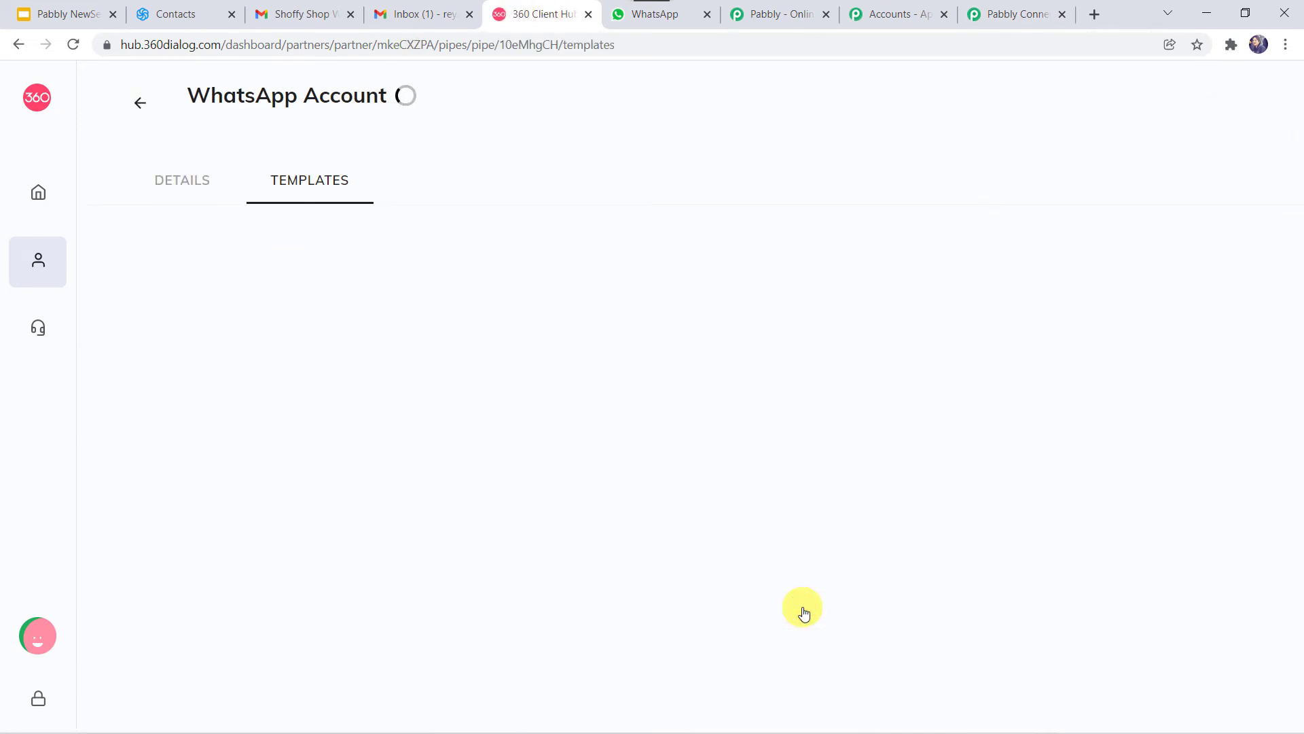
left_click(804, 611)
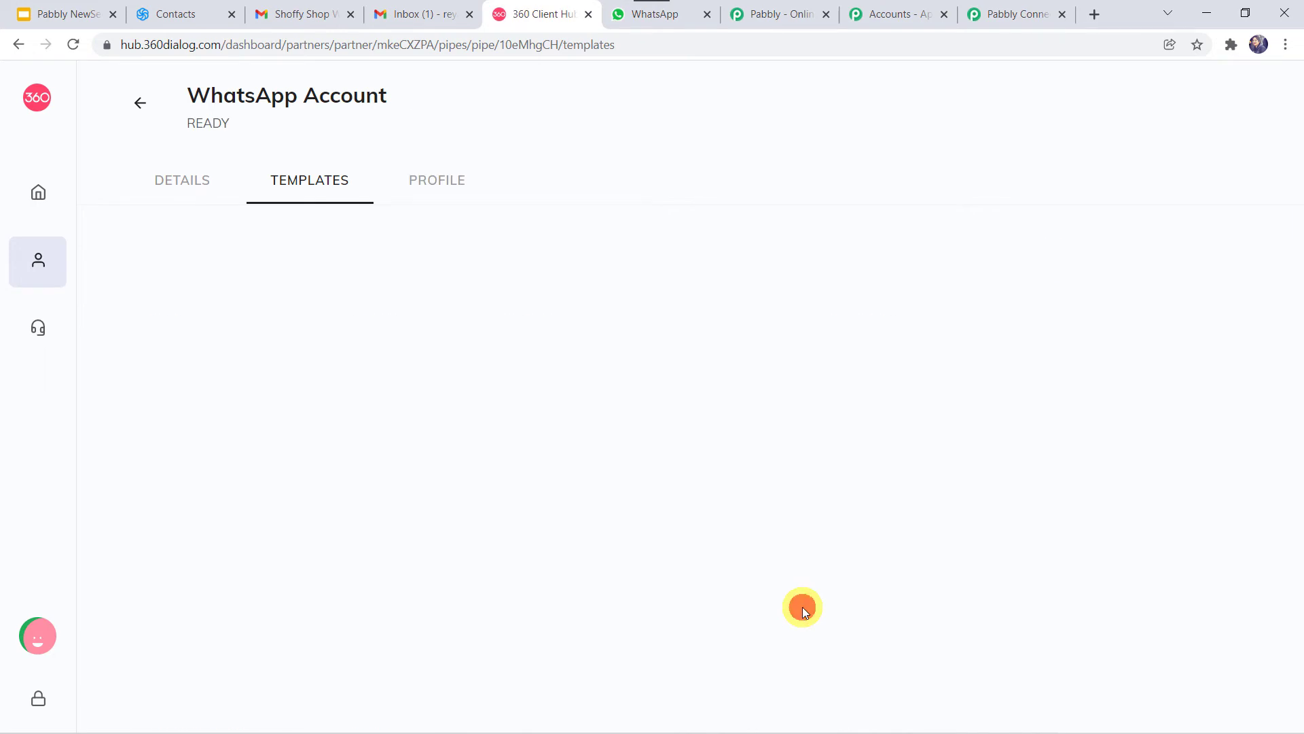
scroll(562, 576, "down", 10)
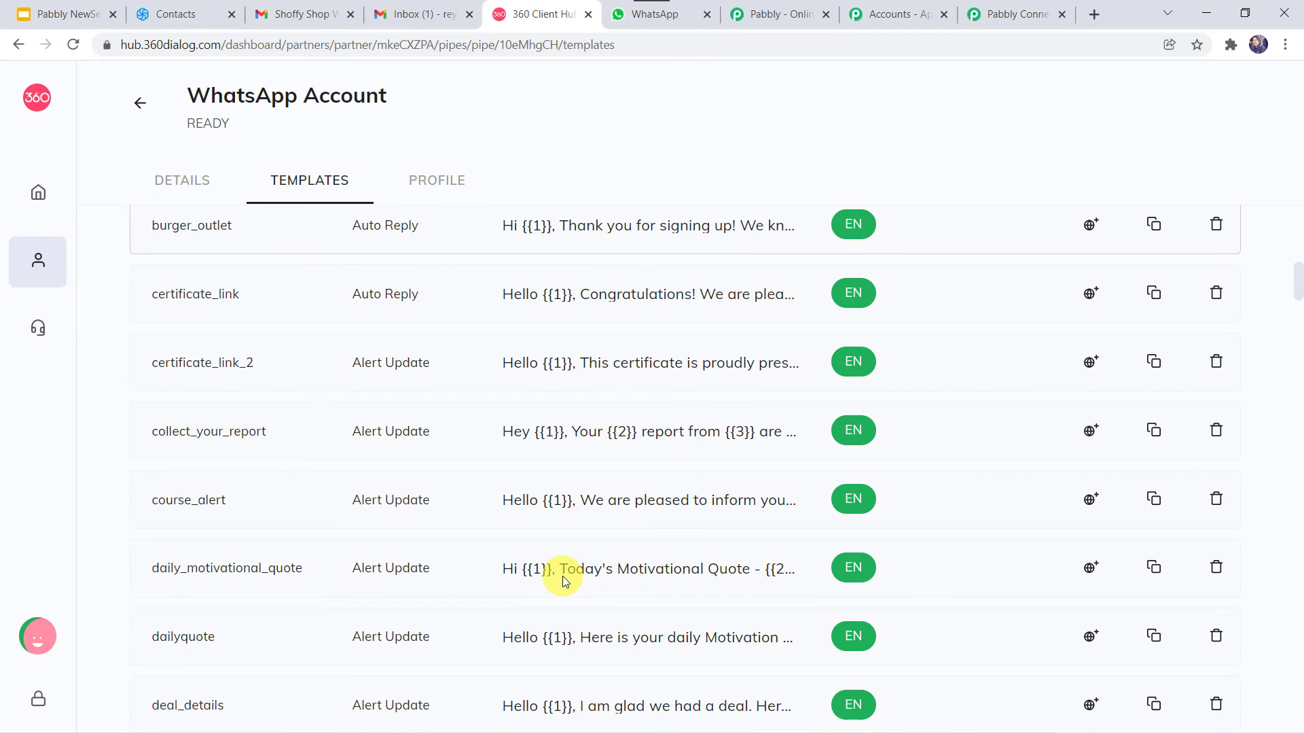
scroll(563, 576, "up", 10)
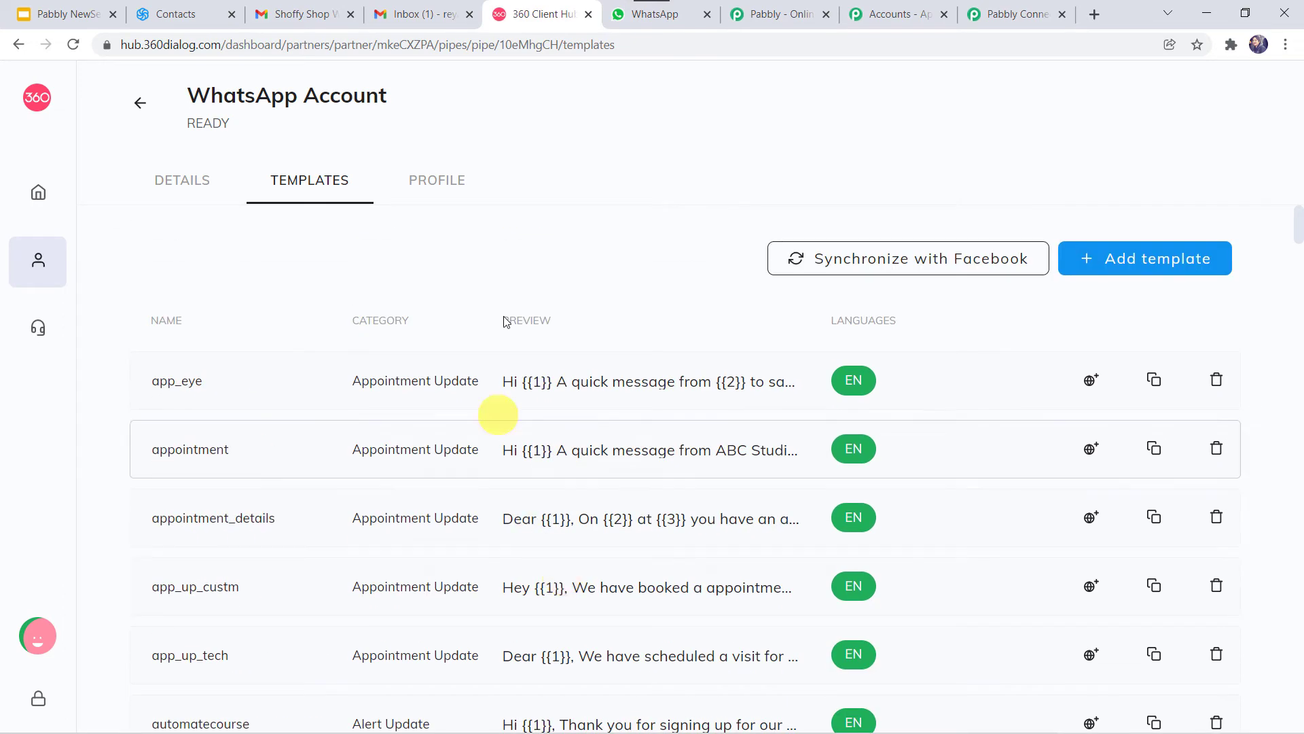
Step: Start a New template form and browse its Category options
left_click(1130, 271)
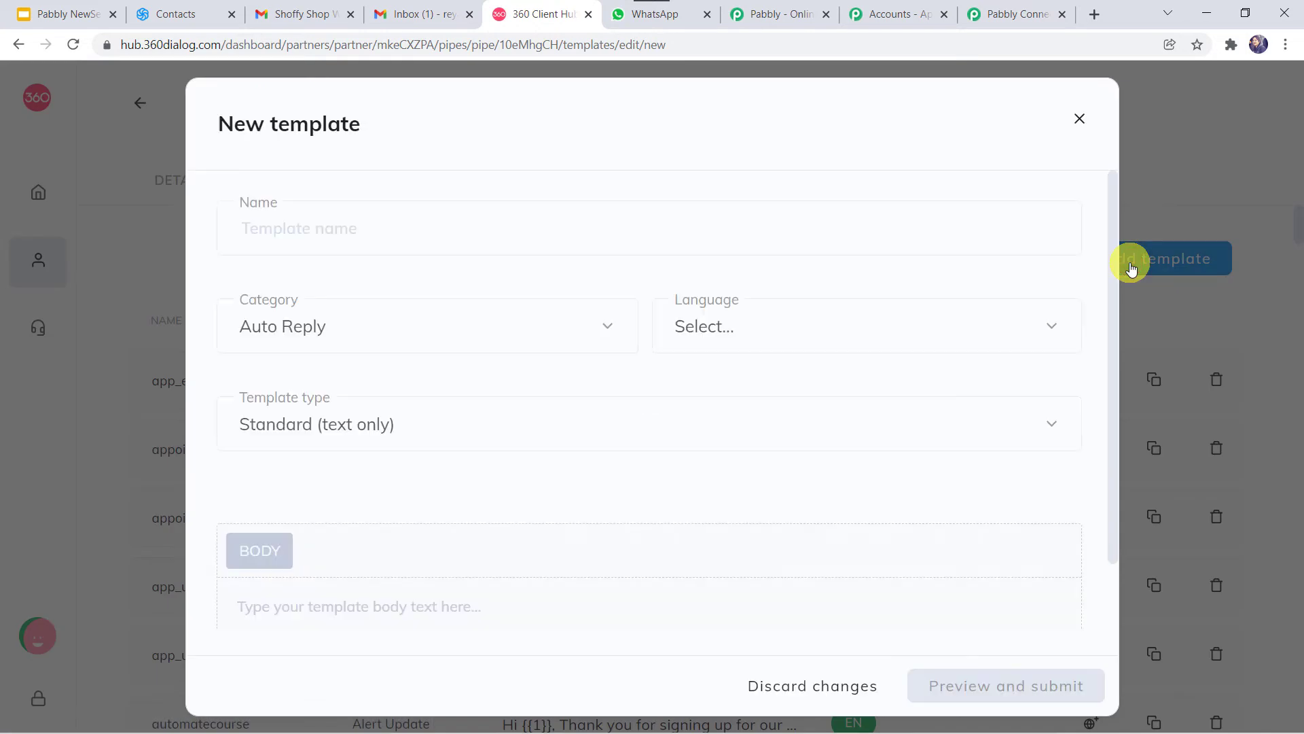
left_click(347, 228)
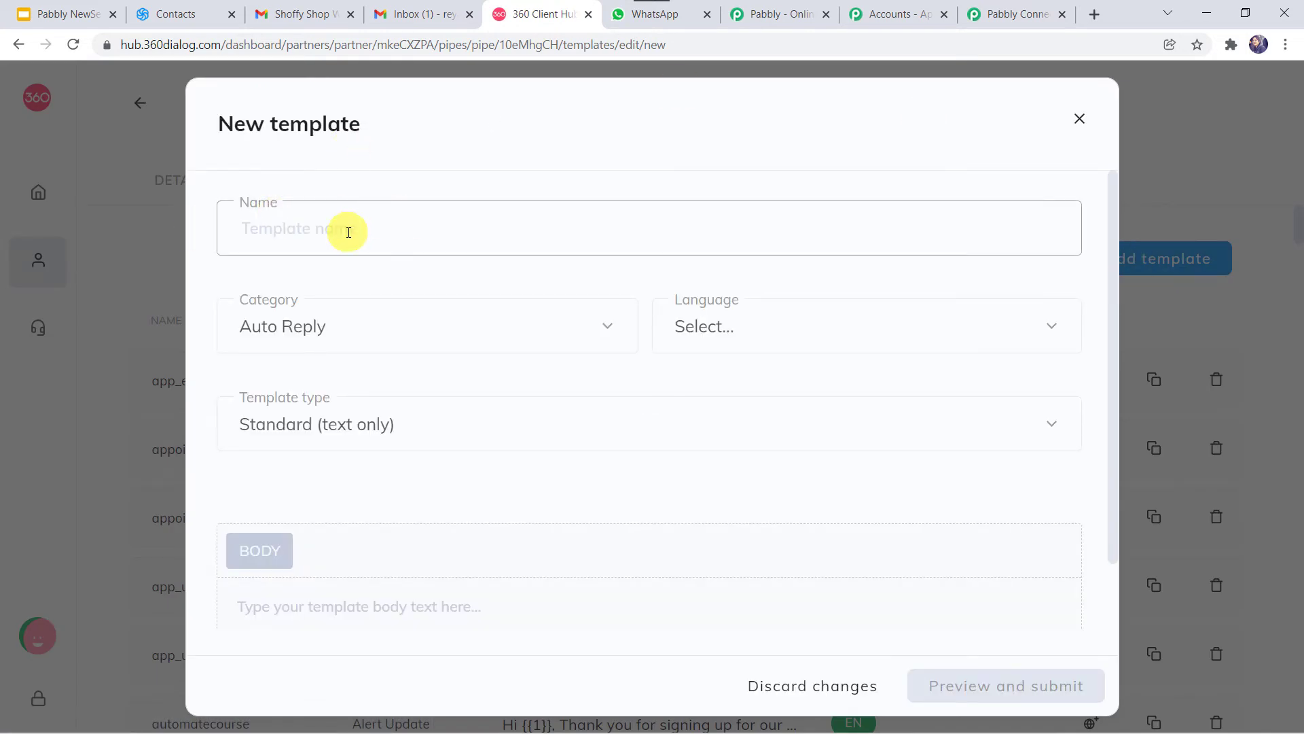
left_click(344, 333)
scroll(350, 499, "down", 2)
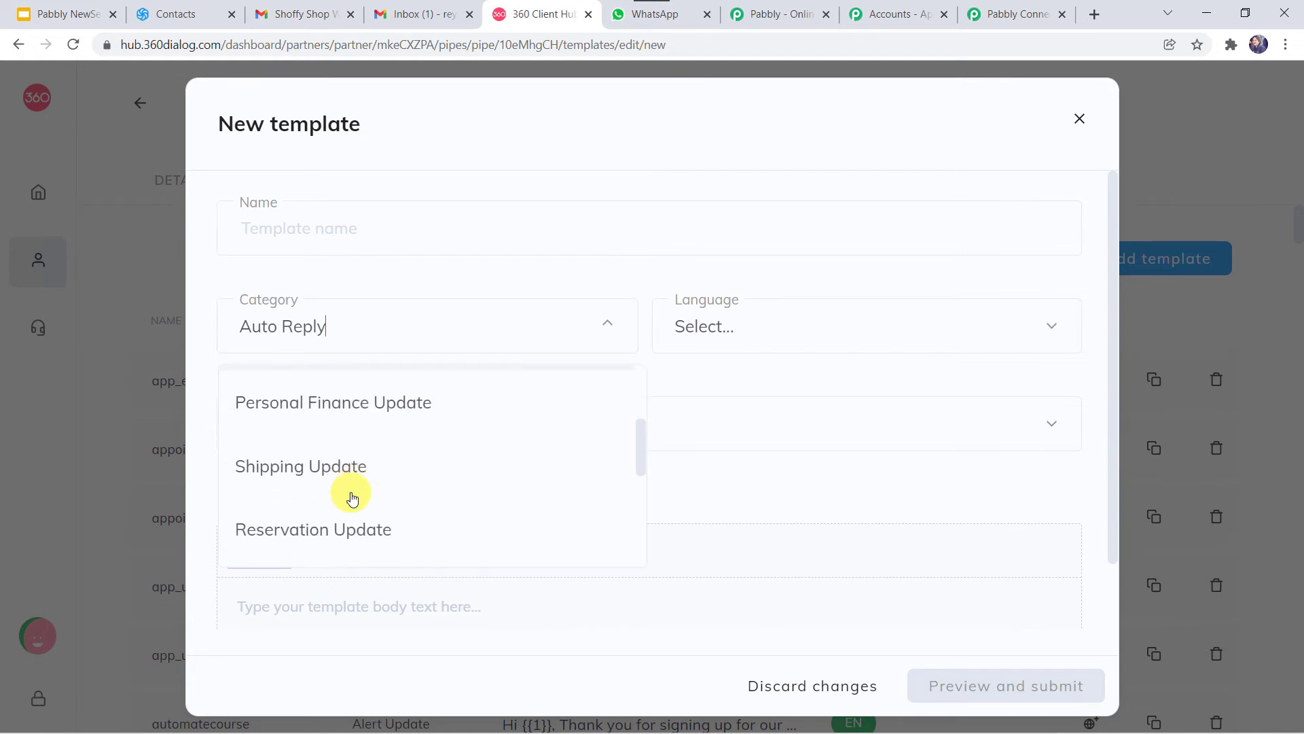
scroll(351, 496, "down", 2)
scroll(350, 496, "up", 5)
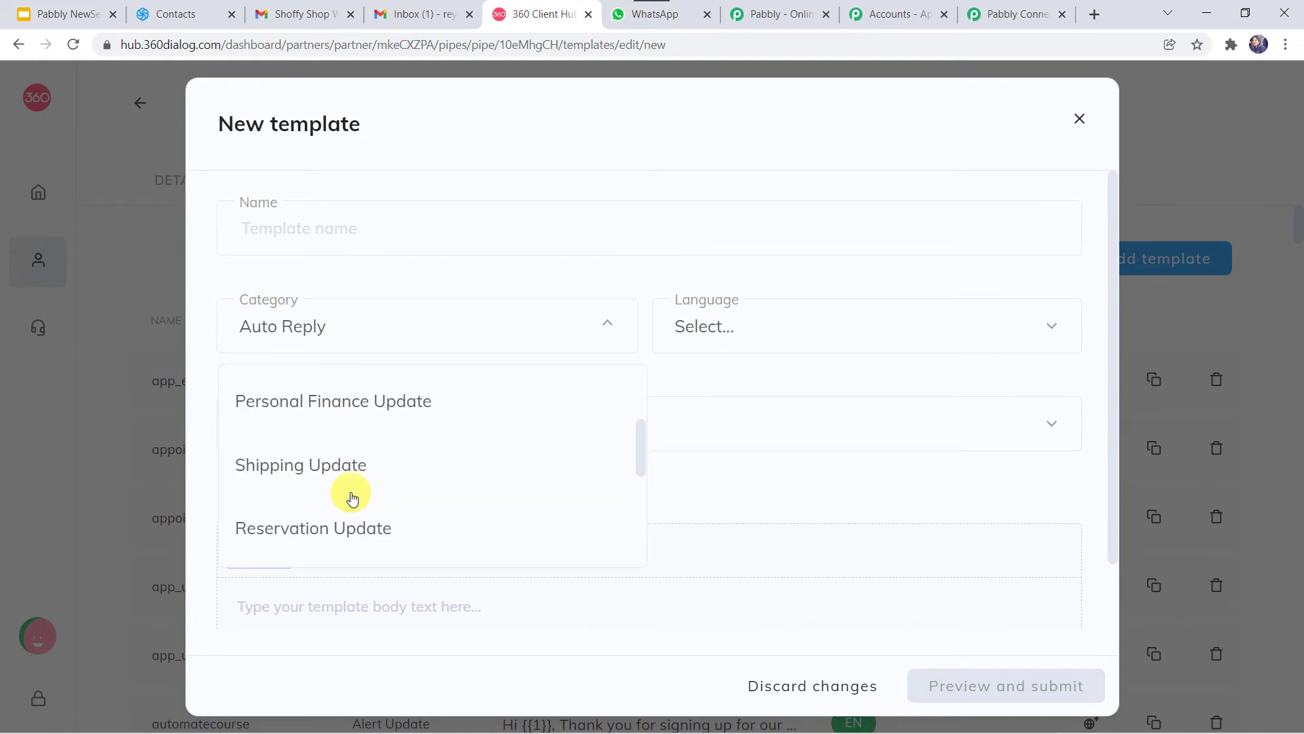
left_click(394, 327)
Step: Browse the Language and Template type options, then close the form without saving
left_click(739, 341)
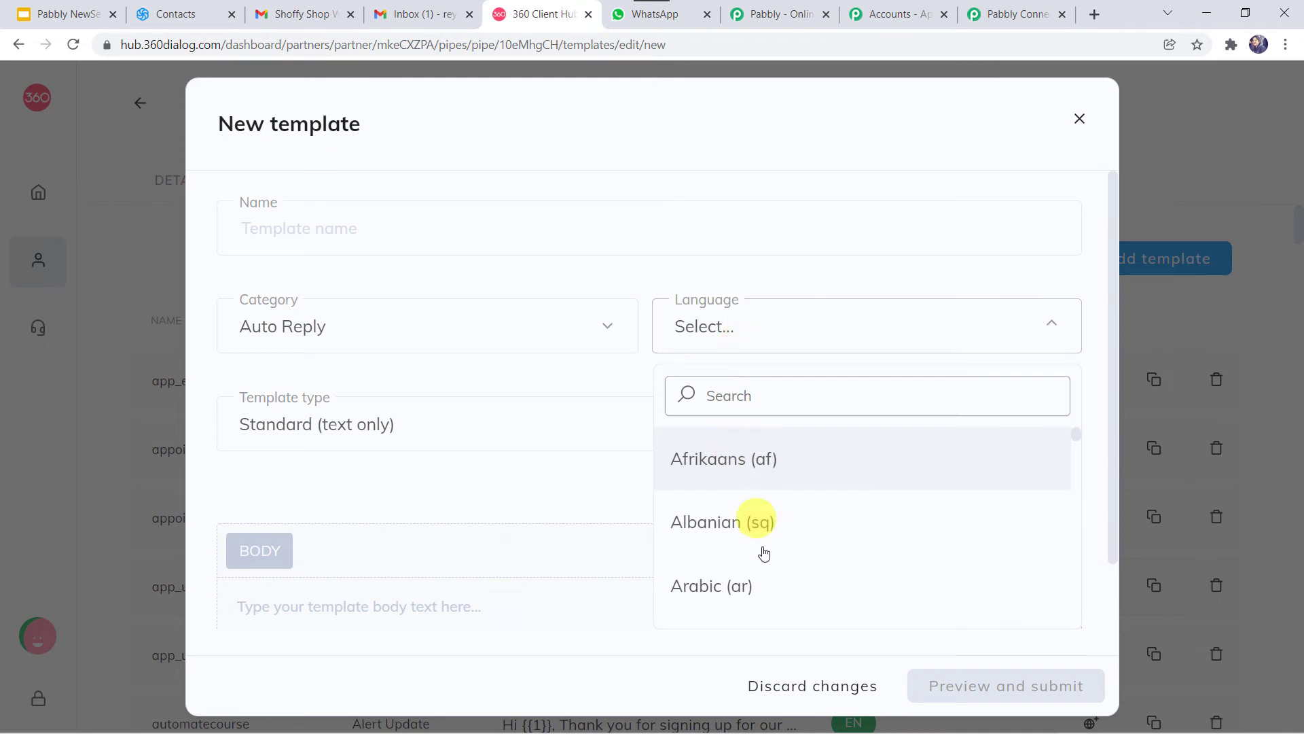
scroll(762, 547, "down", 4)
left_click(340, 427)
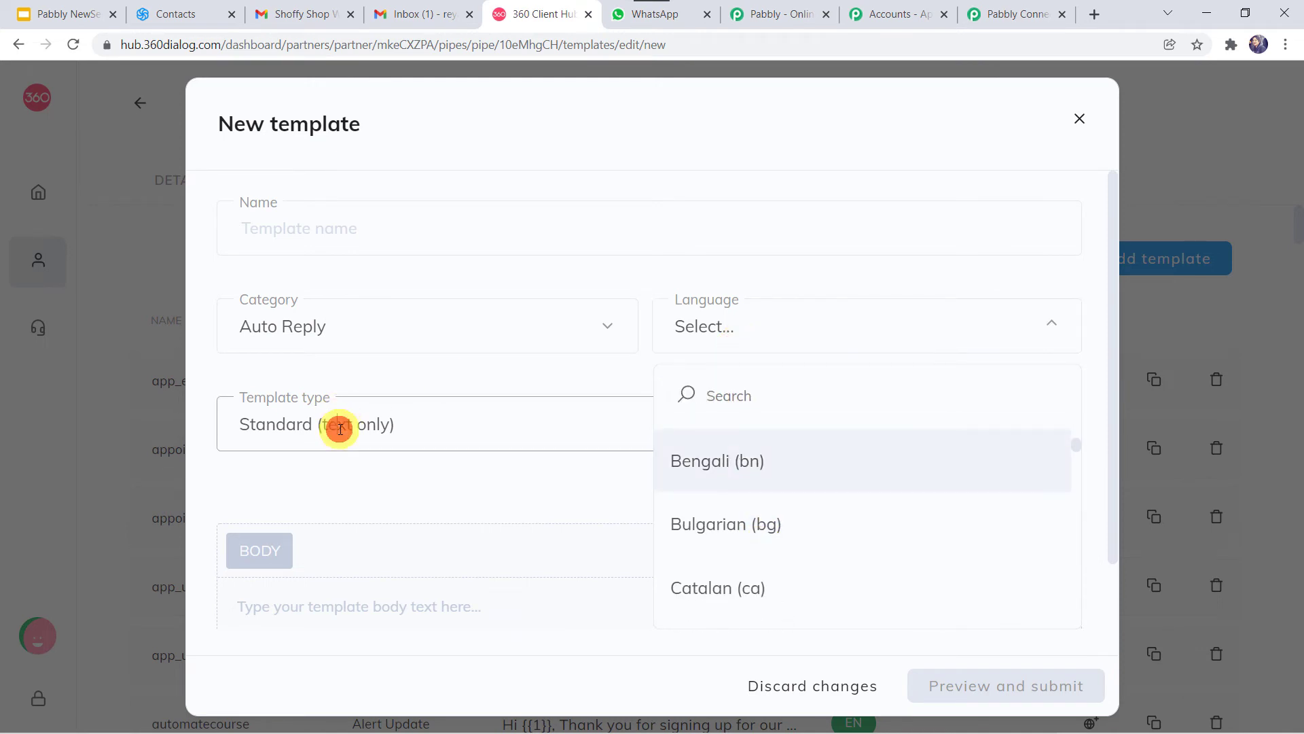
scroll(340, 428, "down", 1)
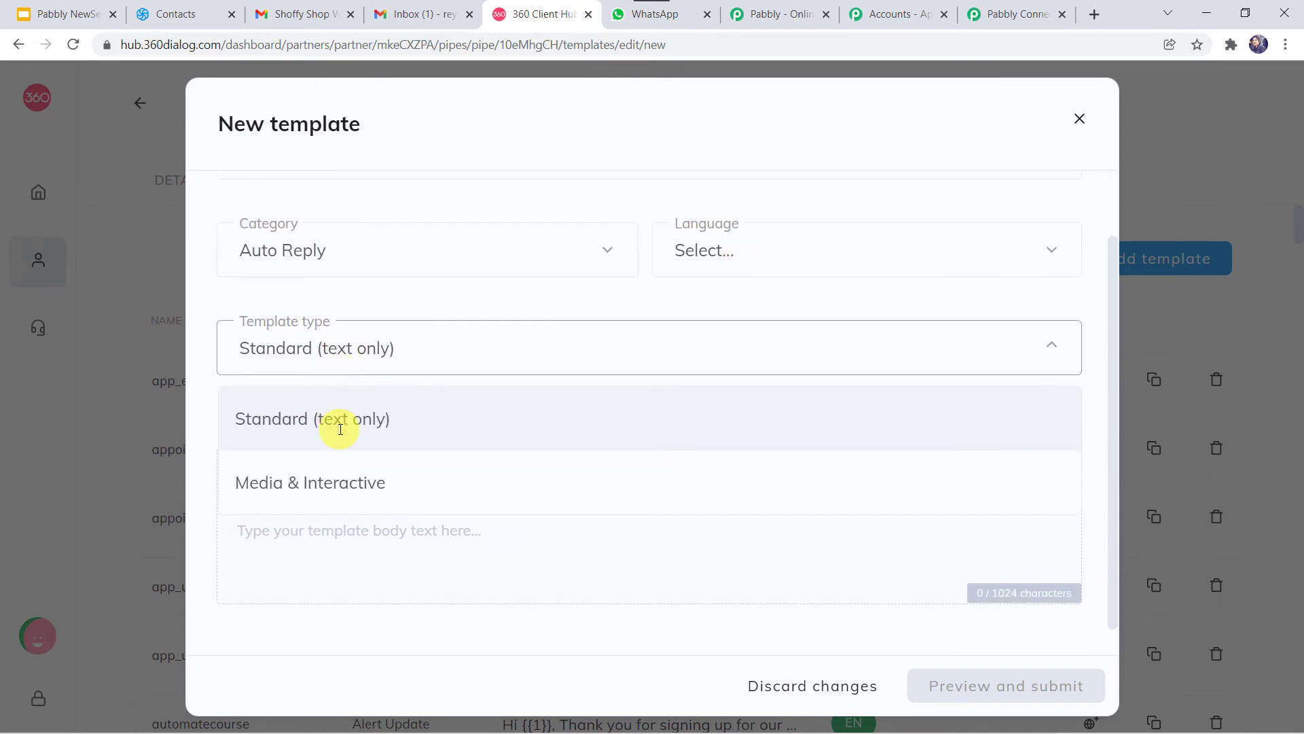
left_click(288, 576)
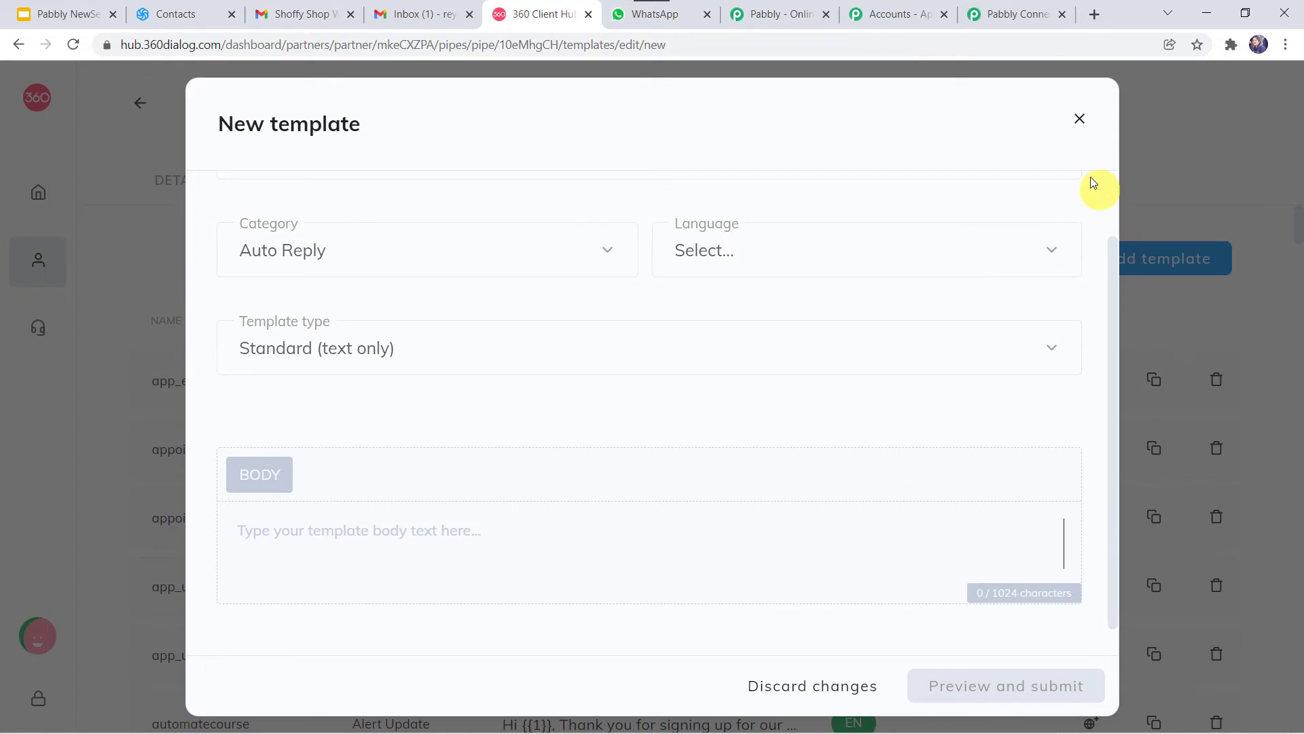
left_click(1080, 118)
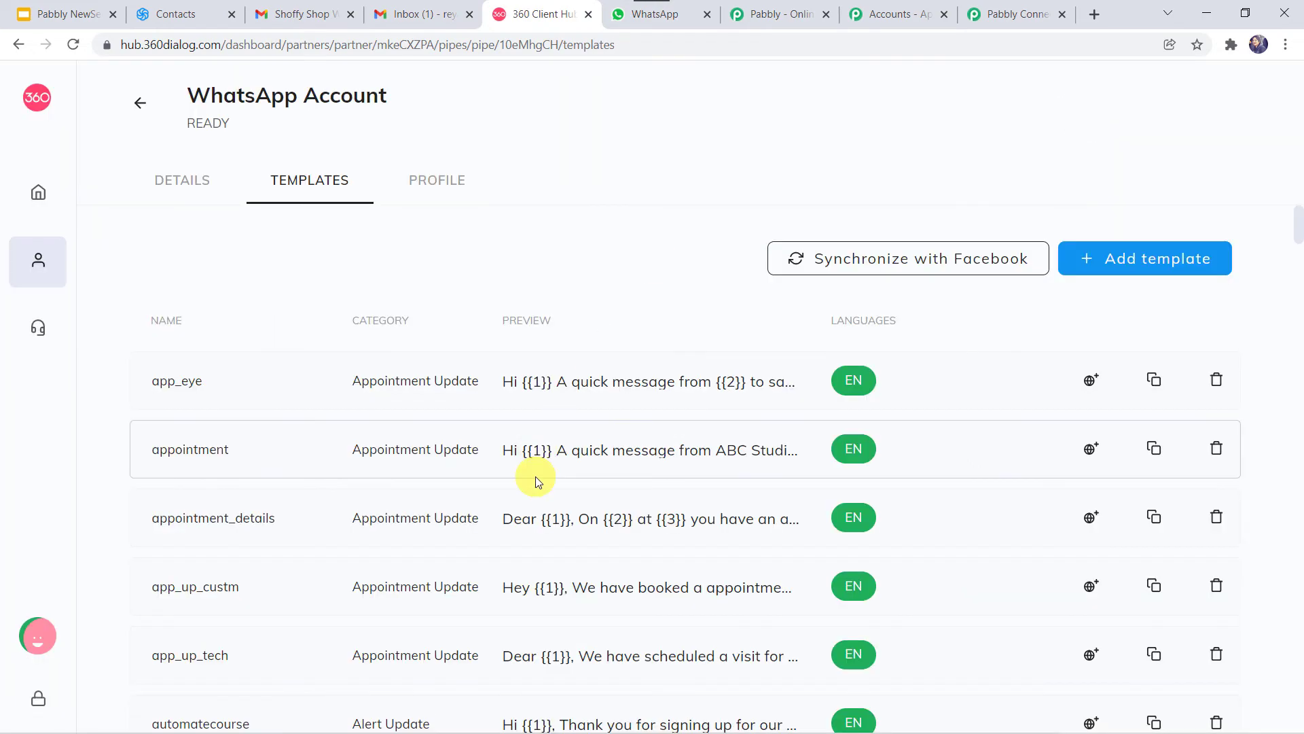
Step: Scroll to the approved mail_open template in the Templates list and open its preview
scroll(537, 481, "down", 20)
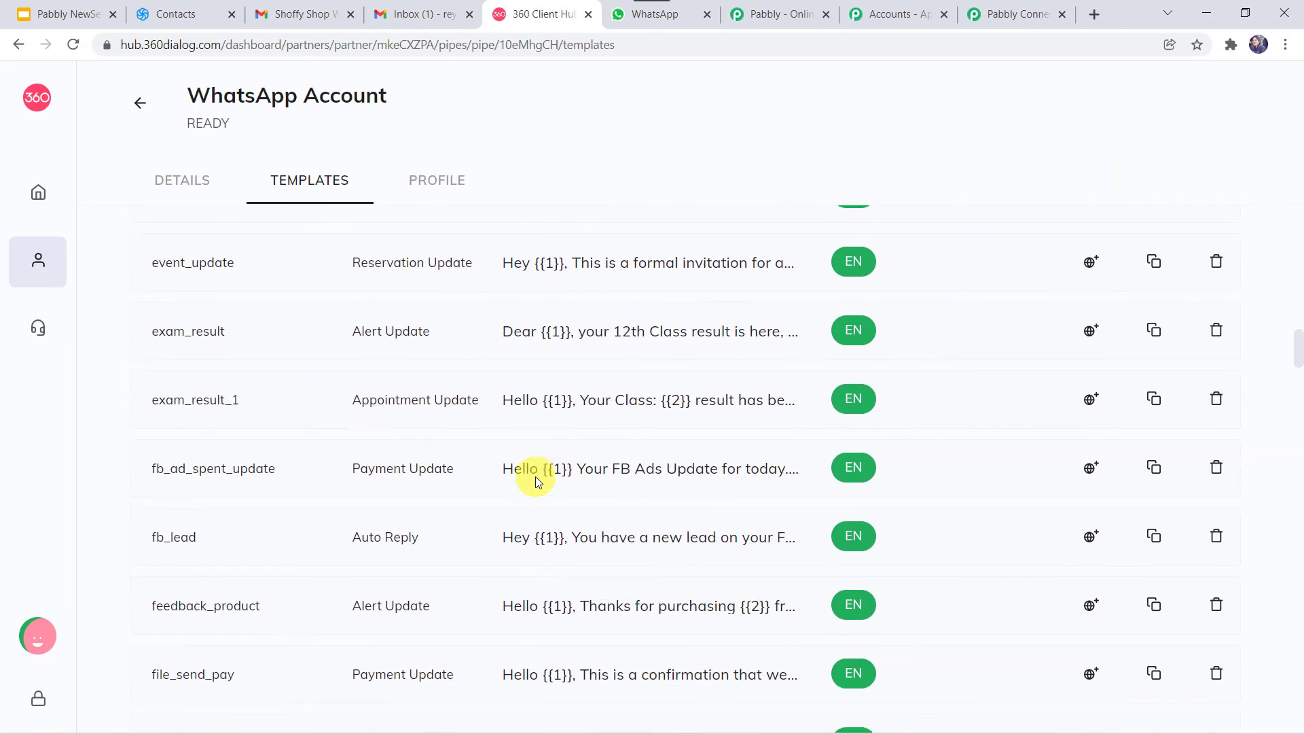
scroll(536, 481, "down", 20)
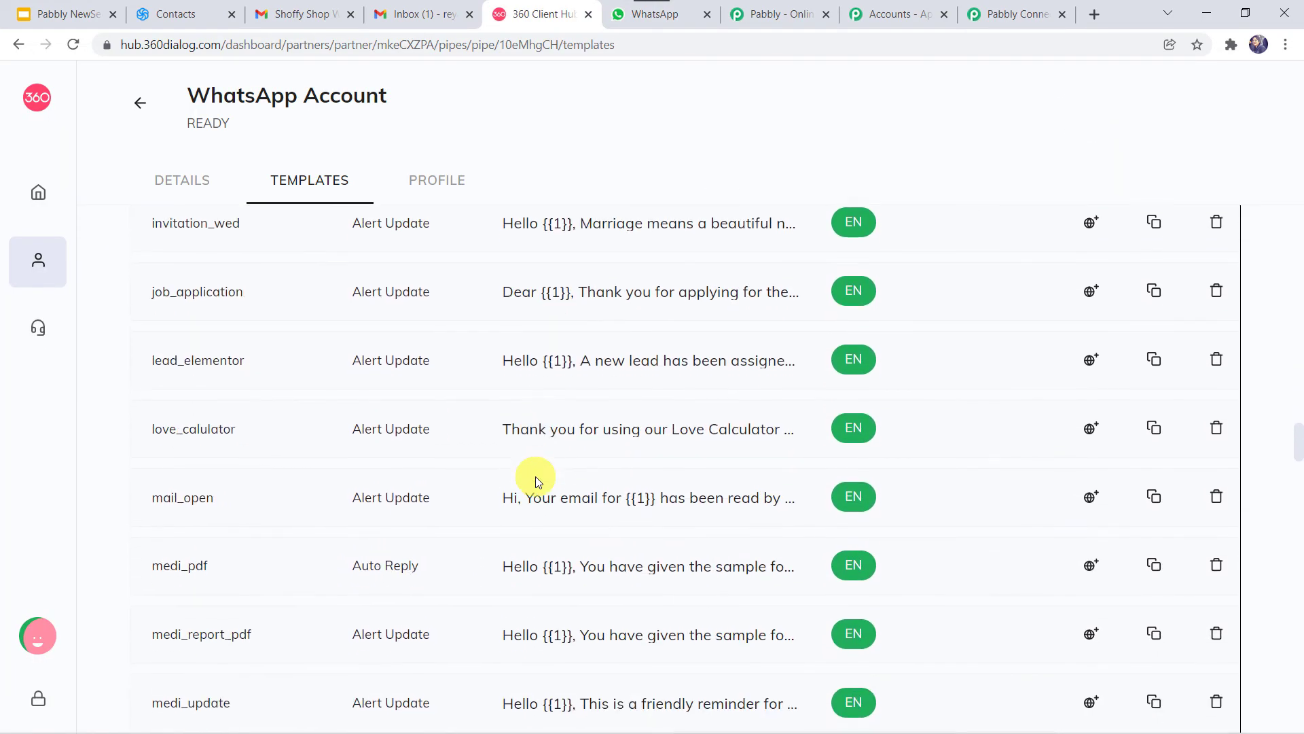
scroll(535, 475, "down", 3)
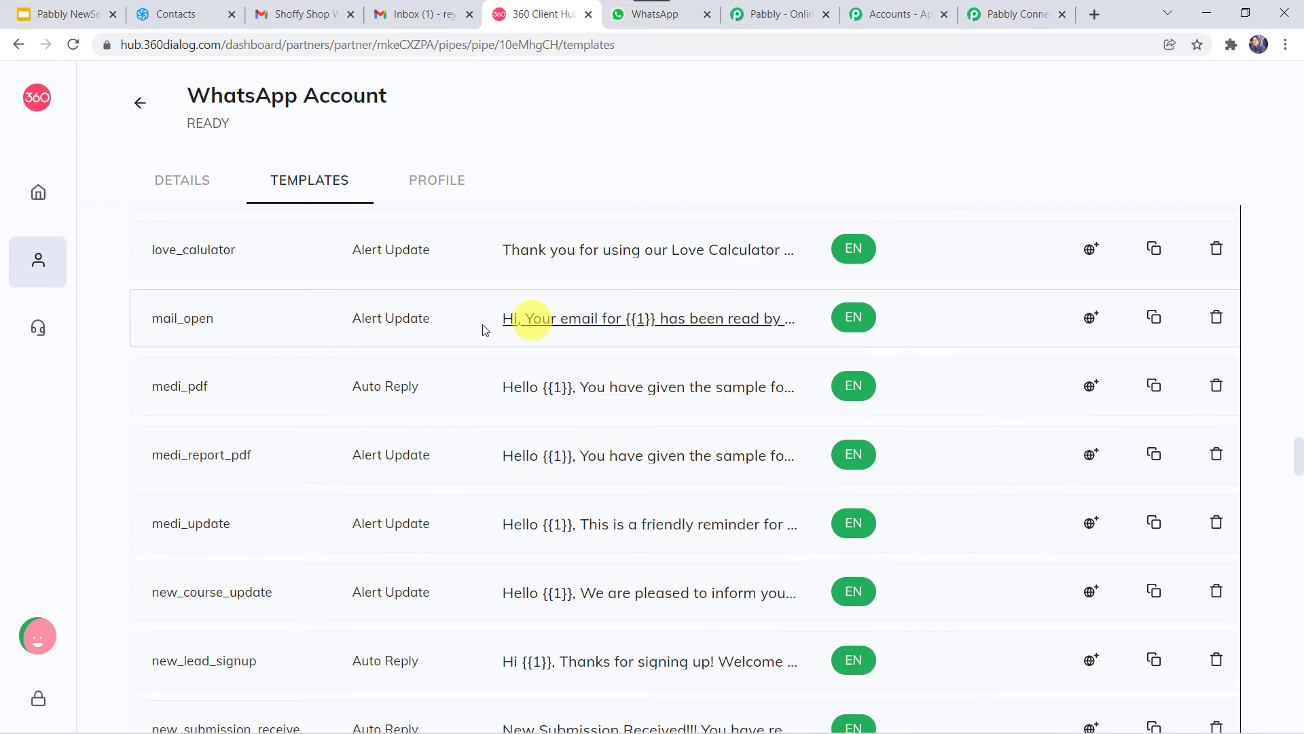
left_click(585, 325)
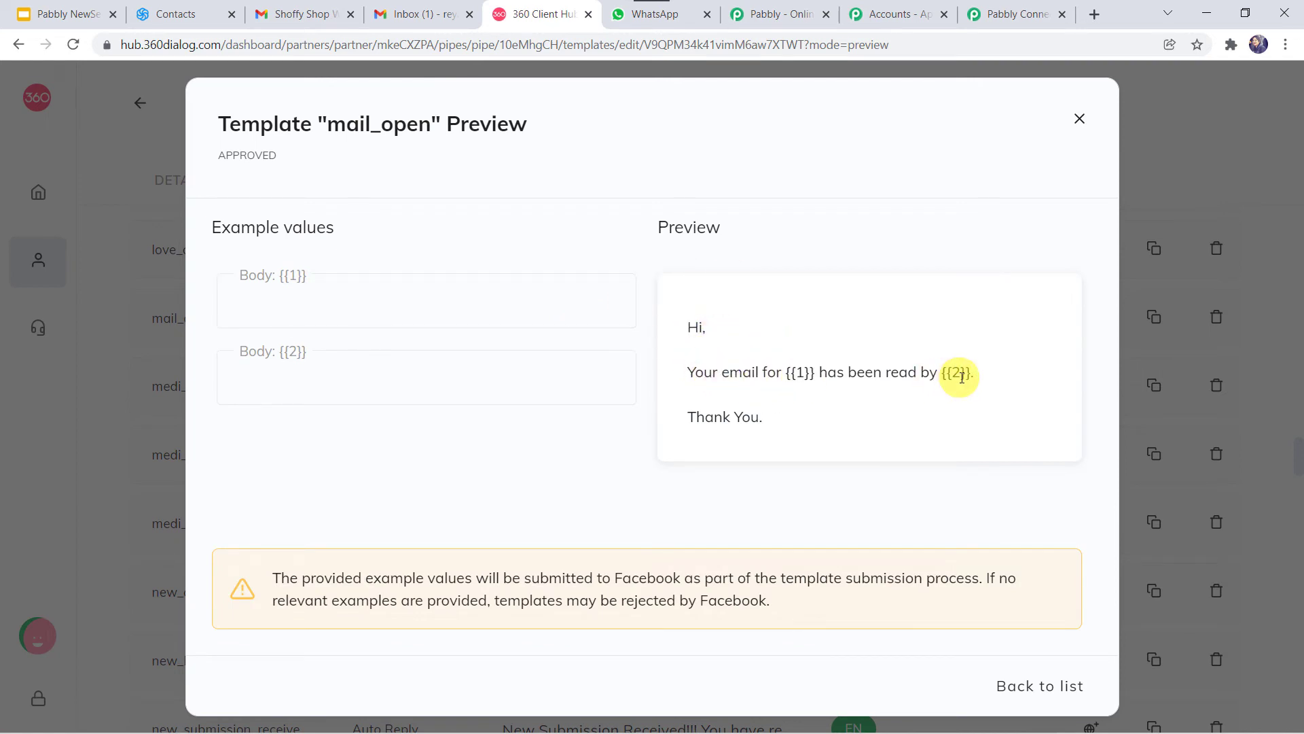
Step: Inspect the mail_open body's {{1}} and {{2}} placeholders, then return to Pabbly Connect
left_click(276, 294)
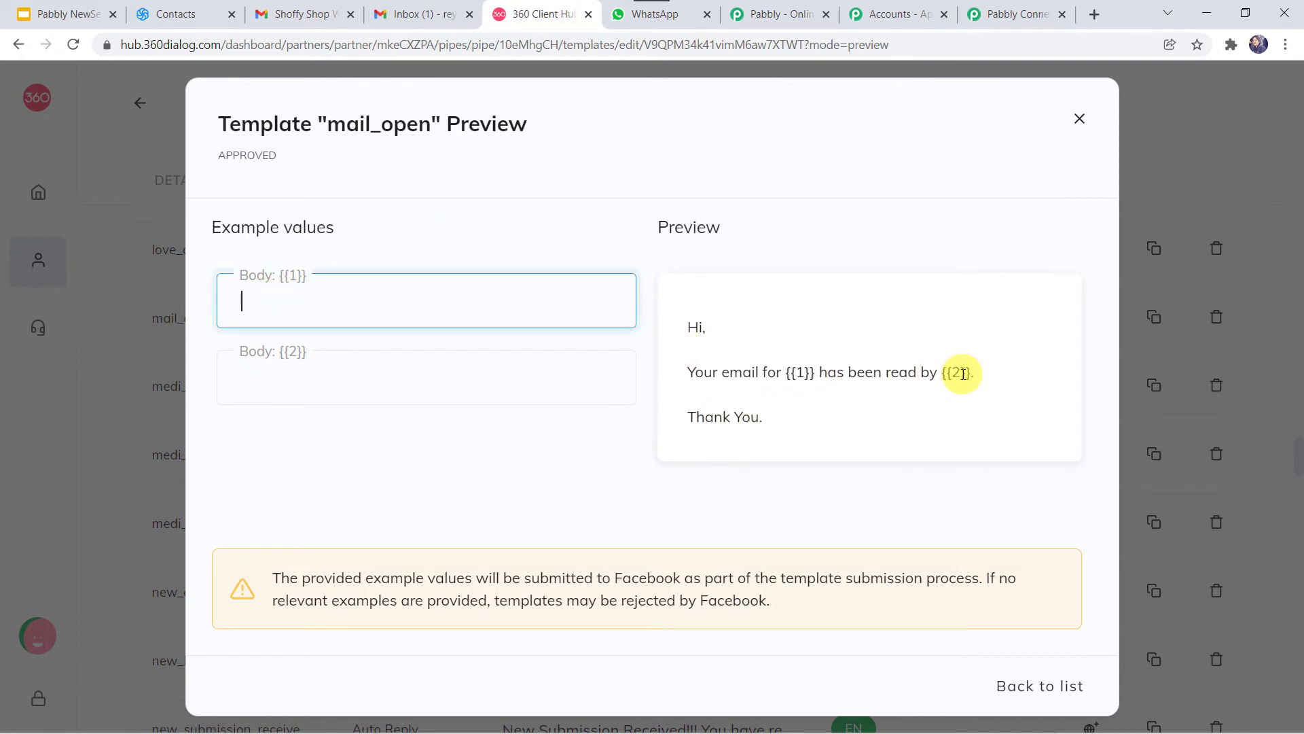
left_click(800, 372)
double_click(800, 372)
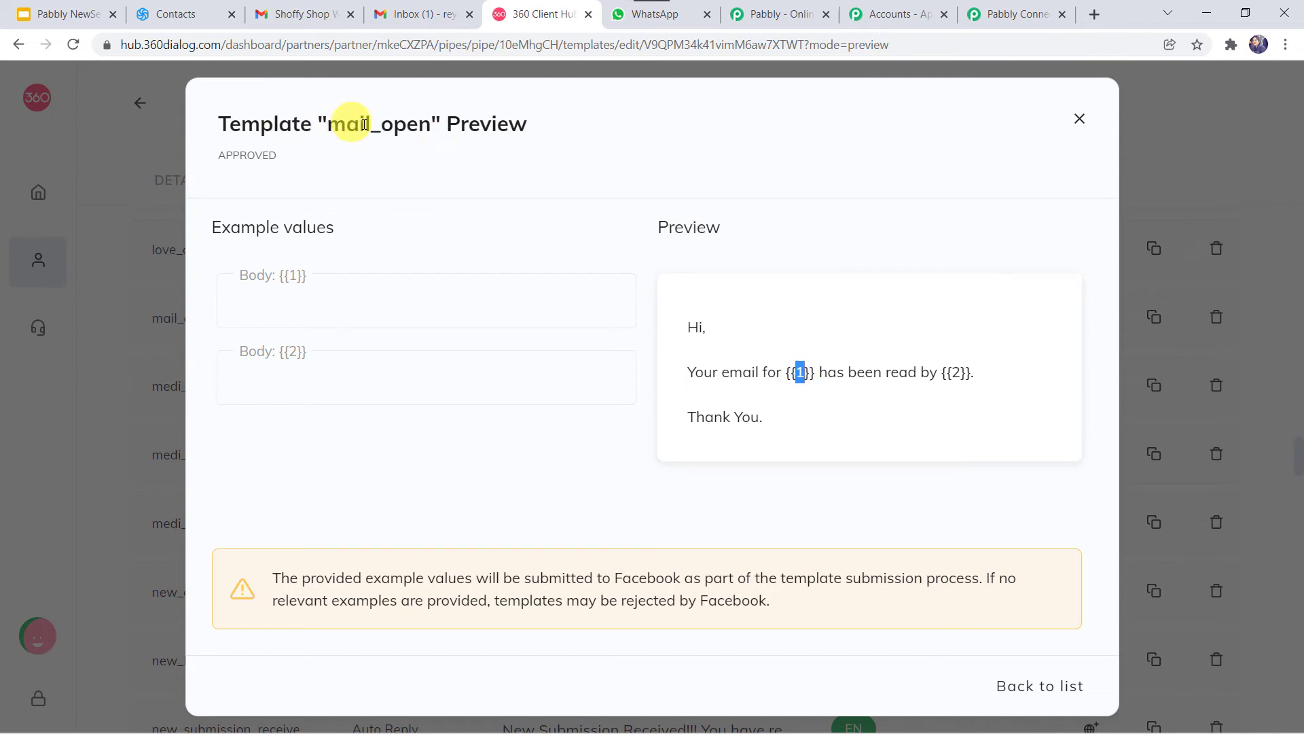
left_click(1001, 9)
Step: Search 'mai' in the Template dropdown and select the mail_open (en) template
left_click(304, 262)
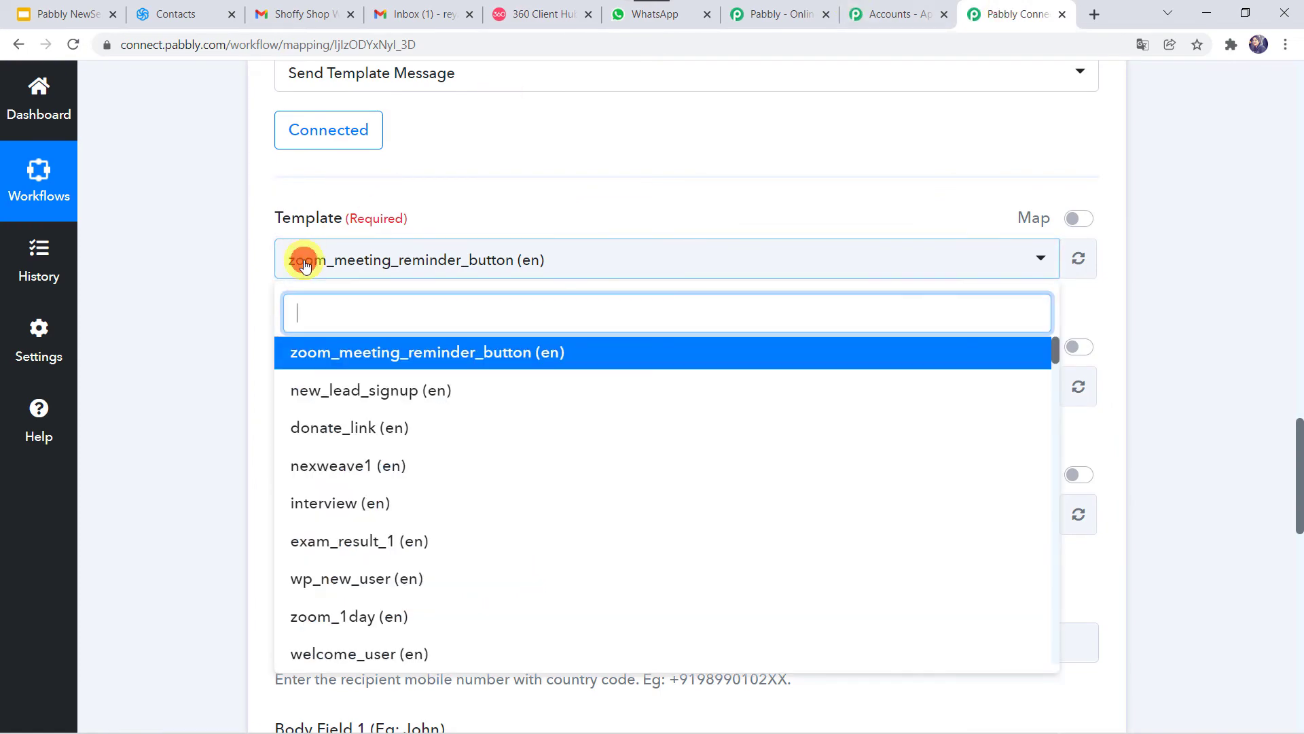
type("mail")
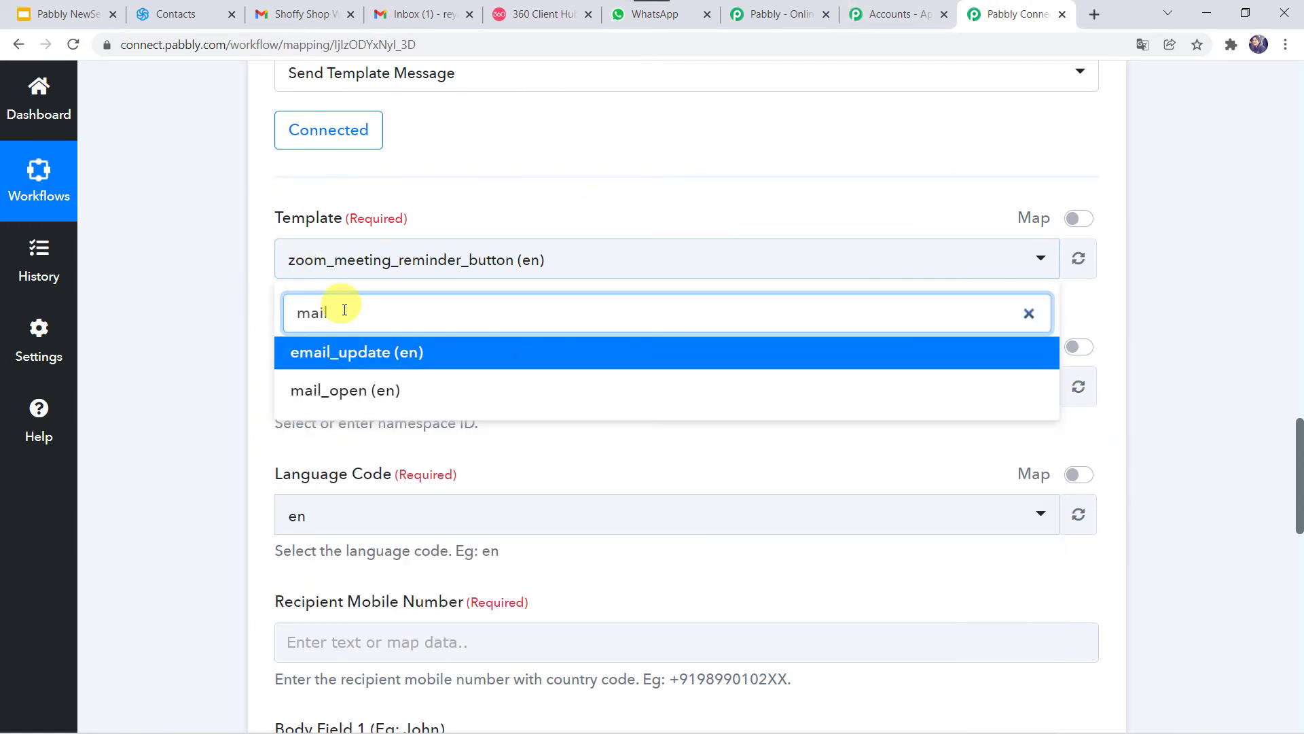
left_click(320, 398)
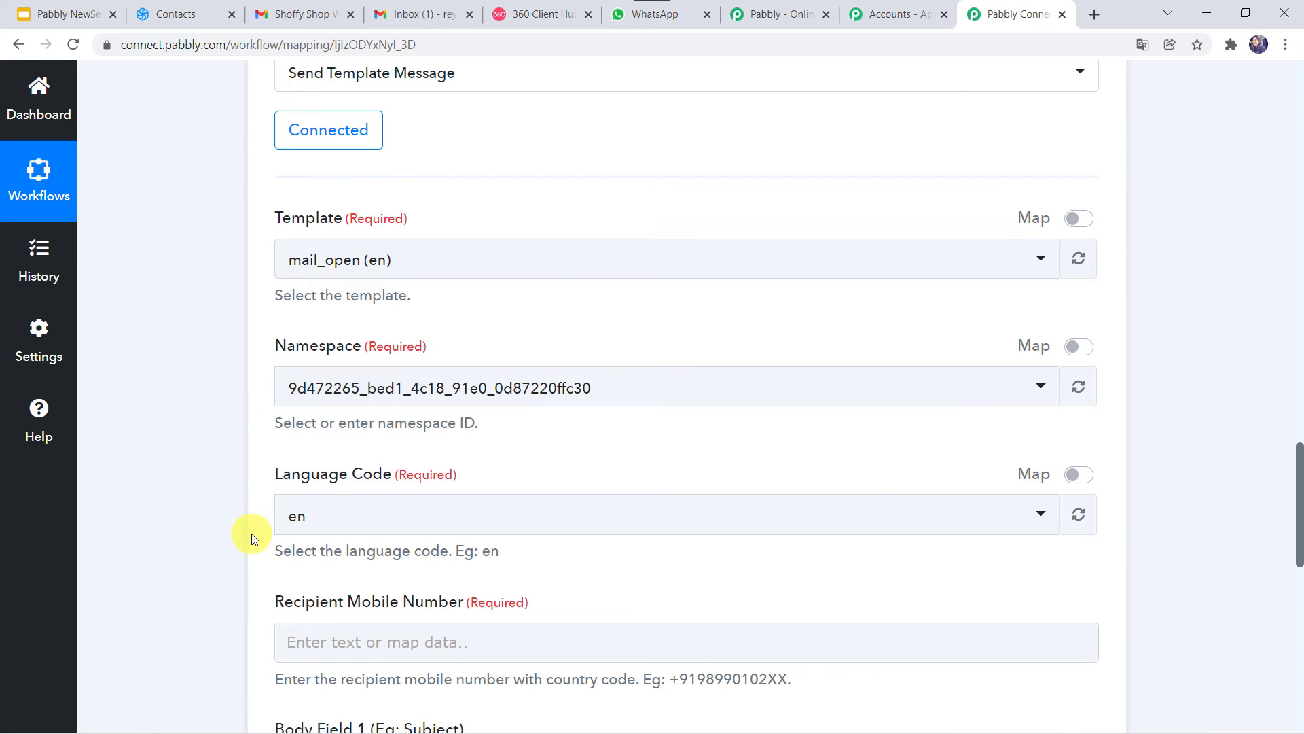
scroll(251, 532, "down", 4)
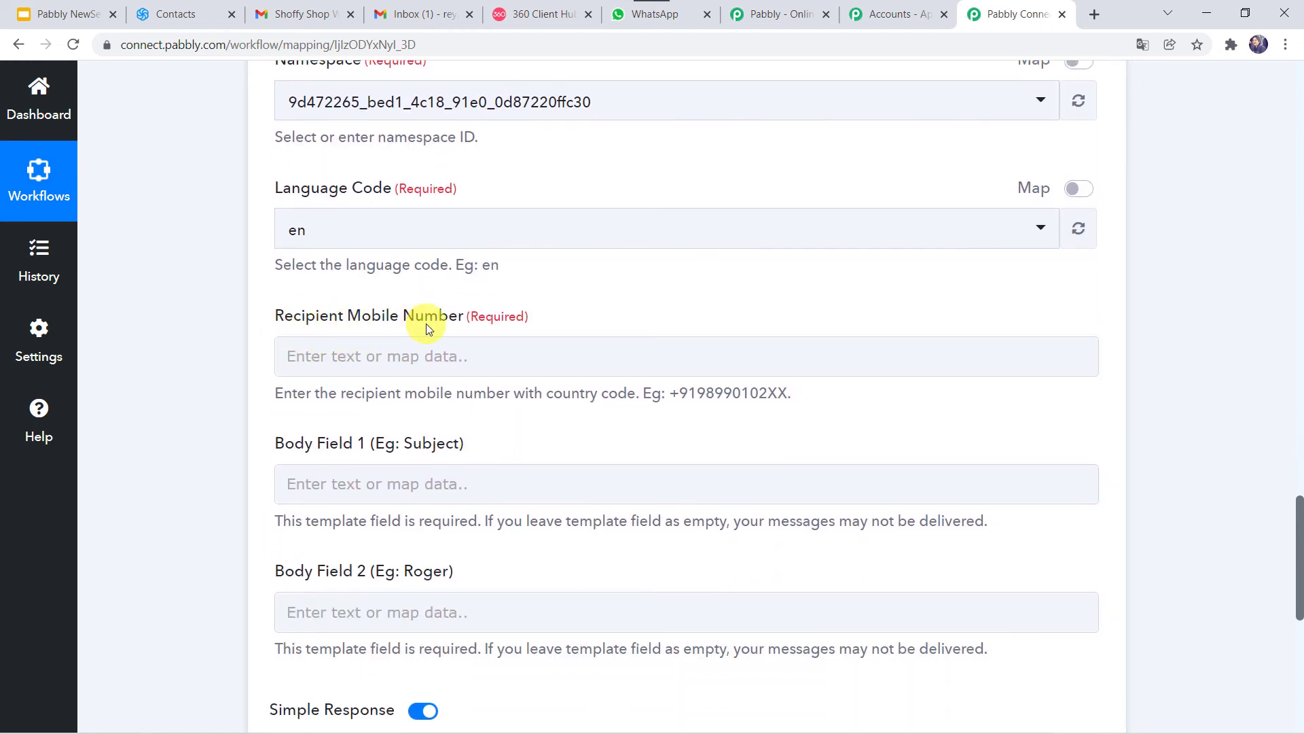
Step: Enter the recipient's mobile number, with a + country code, as the Recipient Mobile Number
left_click(311, 359)
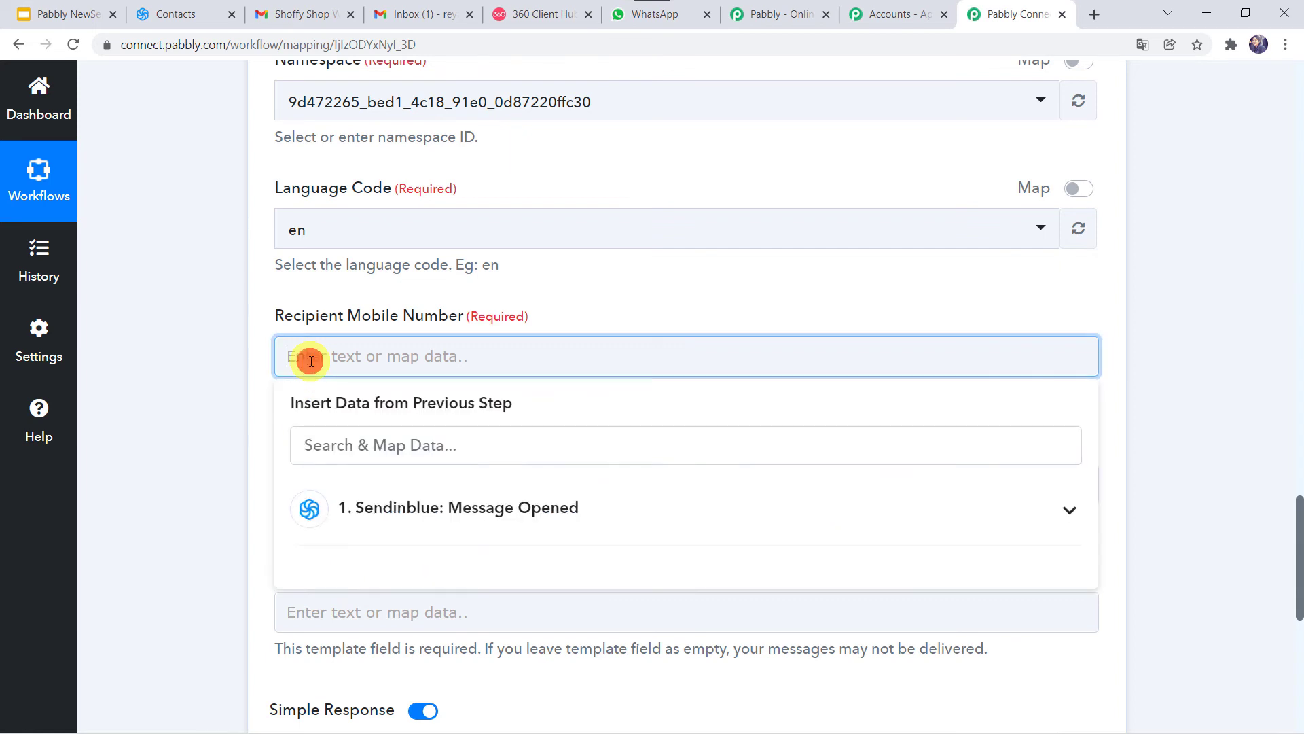
left_click(181, 381)
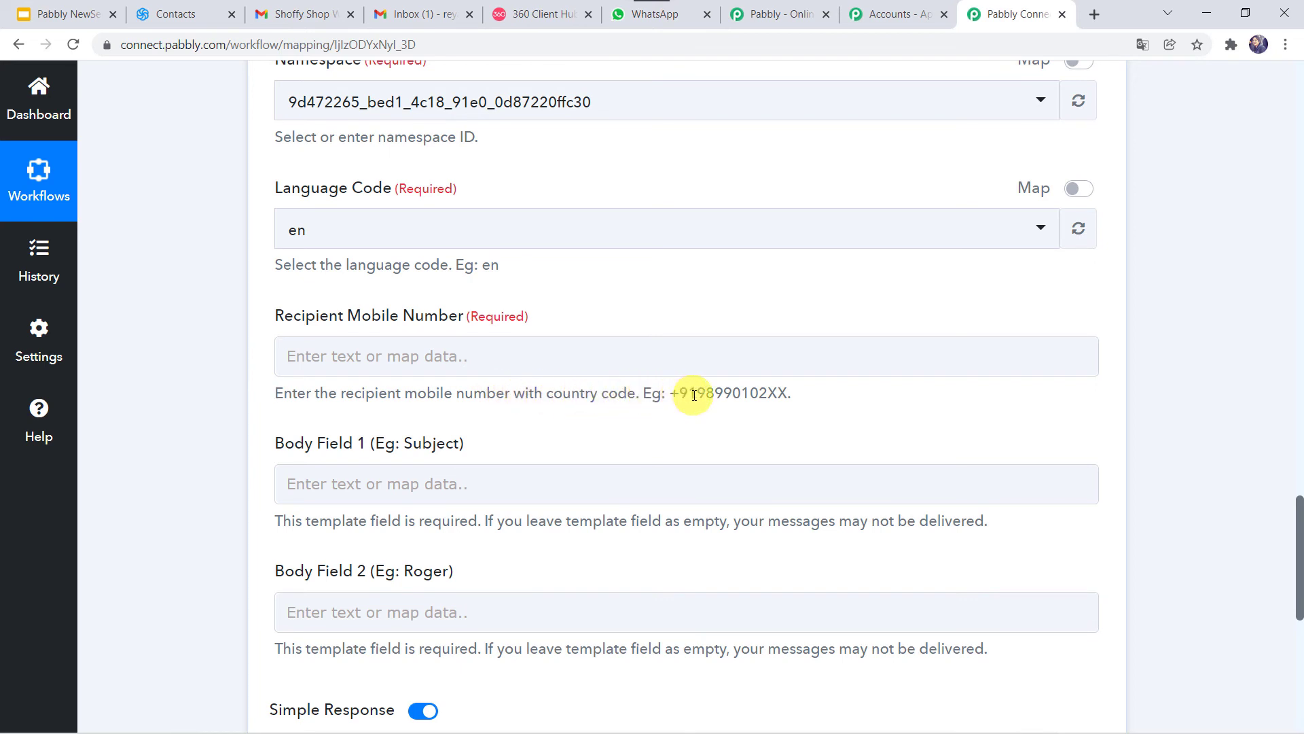
left_click(349, 362)
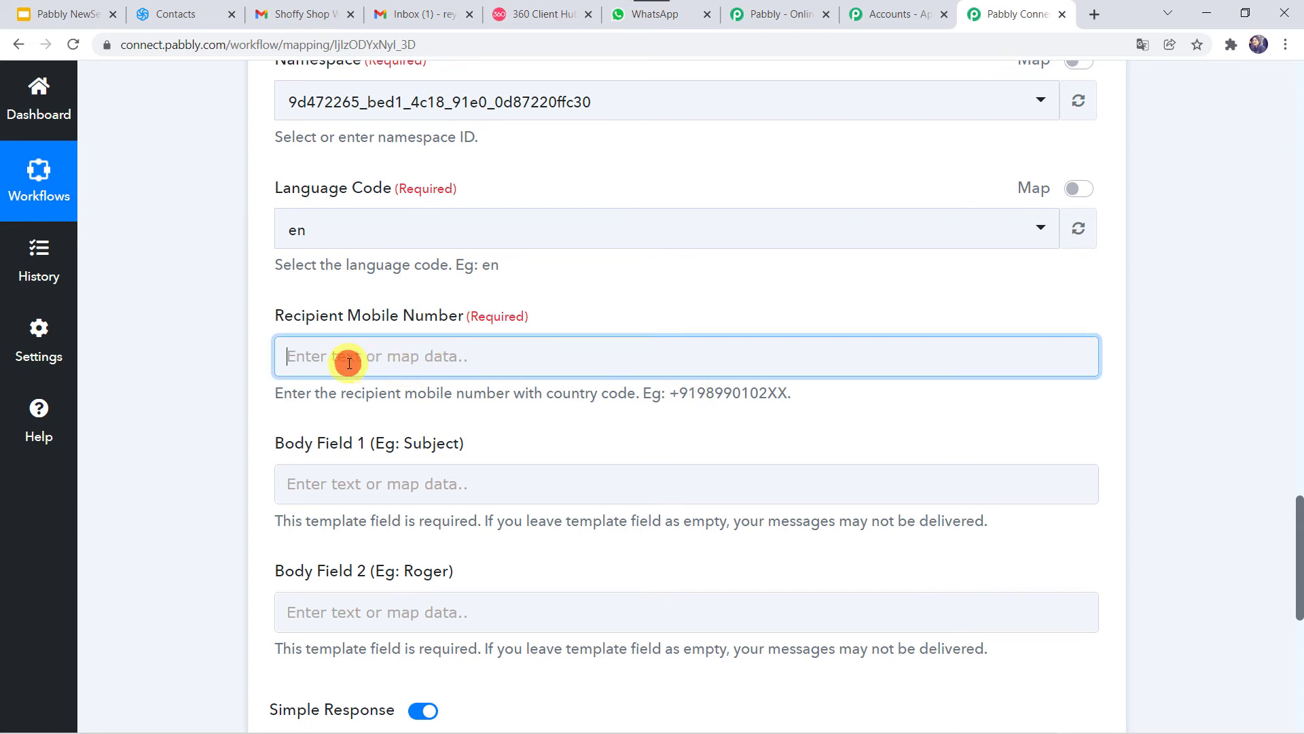
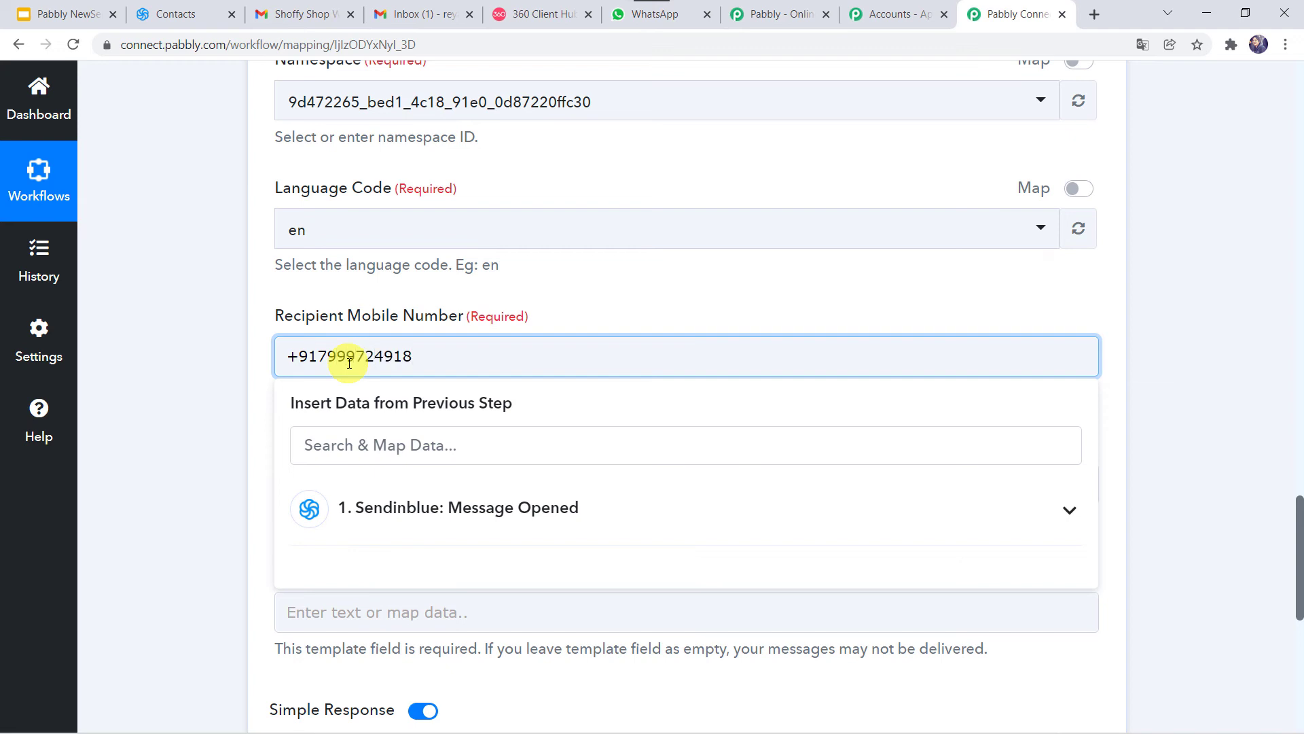
left_click(226, 368)
Step: Scroll to Body Field 1 and bring up its previous-step data list
scroll(226, 368, "down", 2)
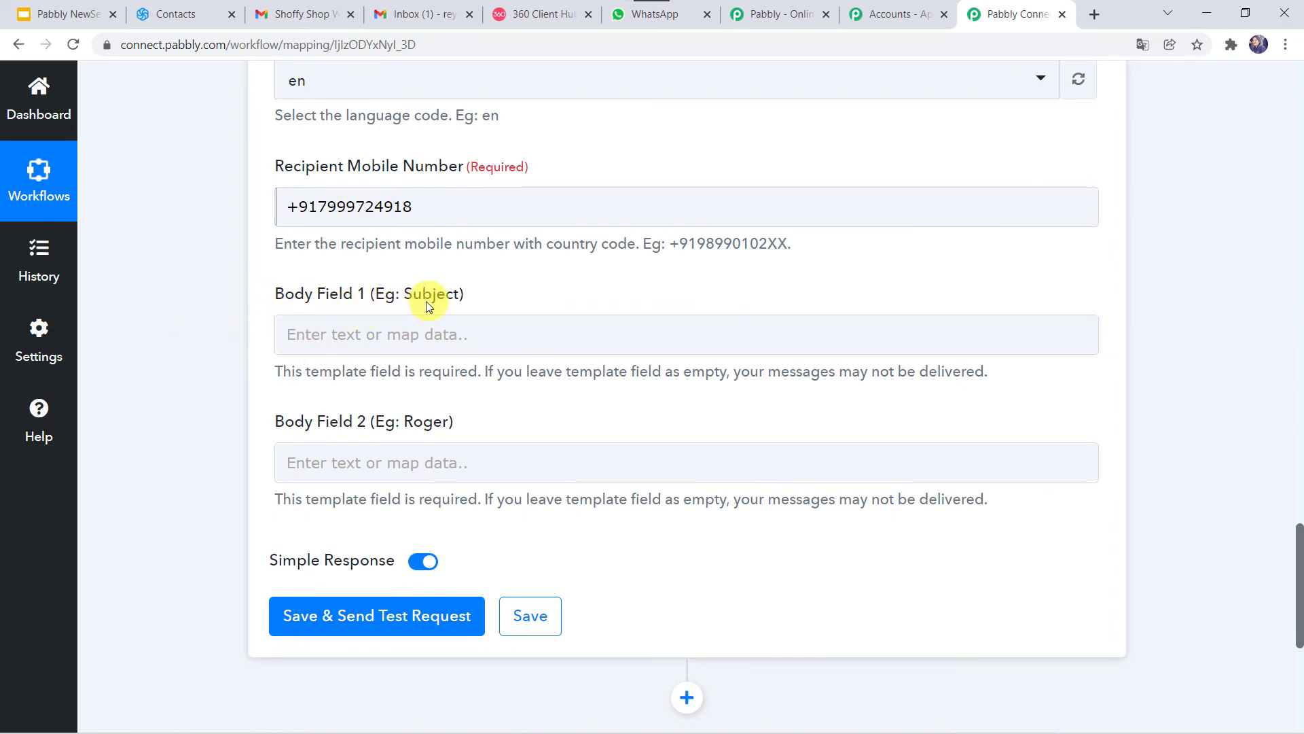
scroll(201, 223, "up", 15)
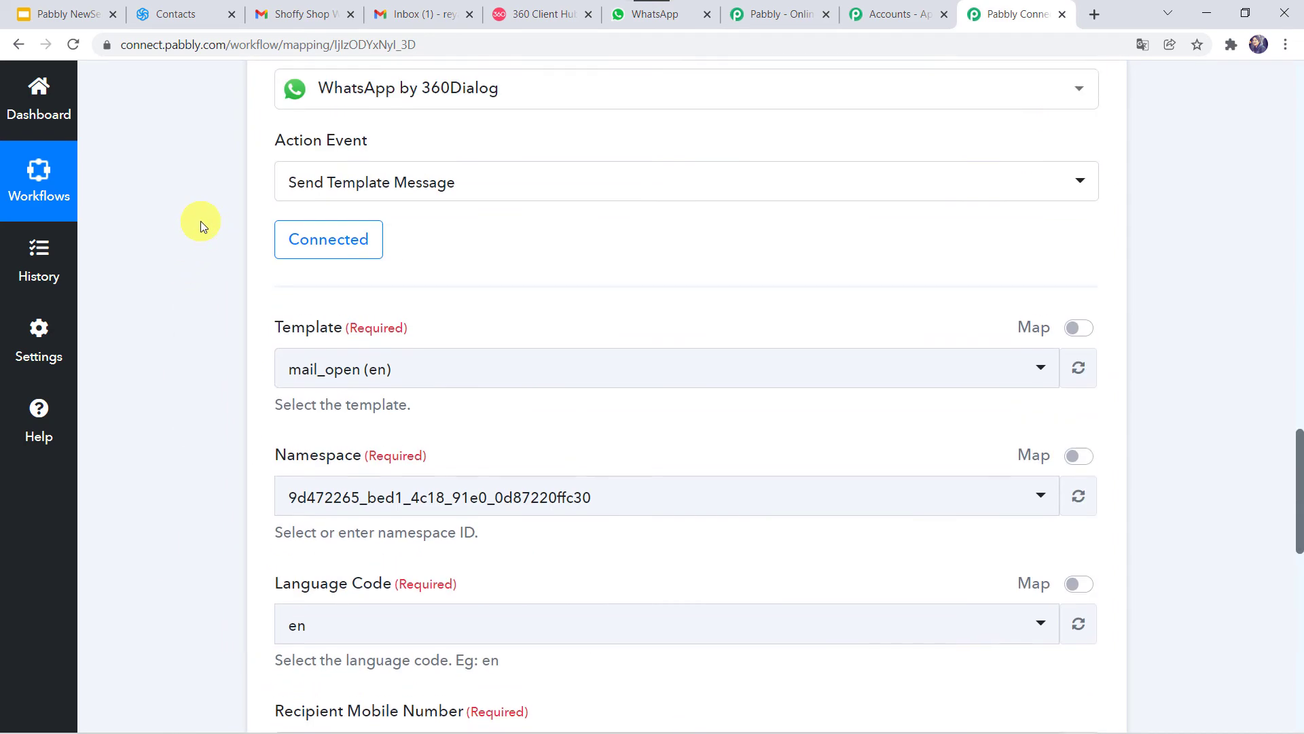
scroll(201, 222, "up", 5)
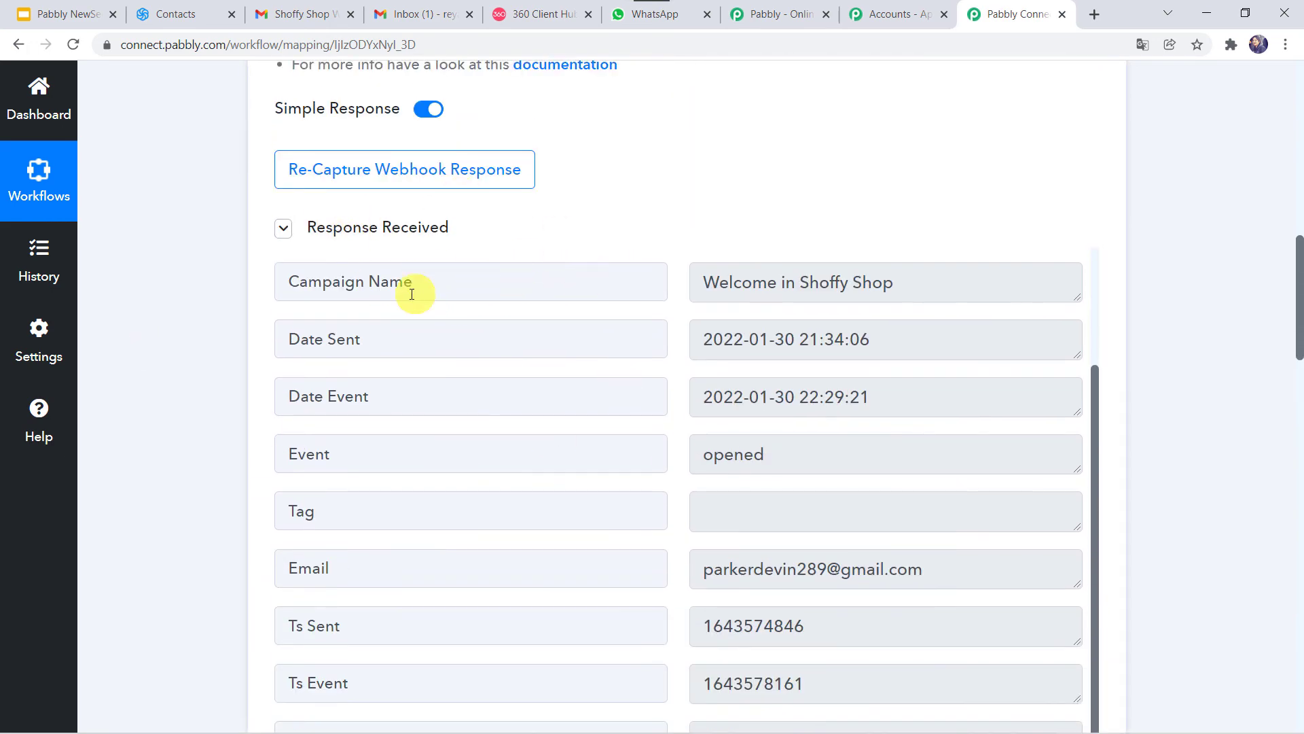
scroll(175, 512, "down", 11)
scroll(174, 510, "down", 12)
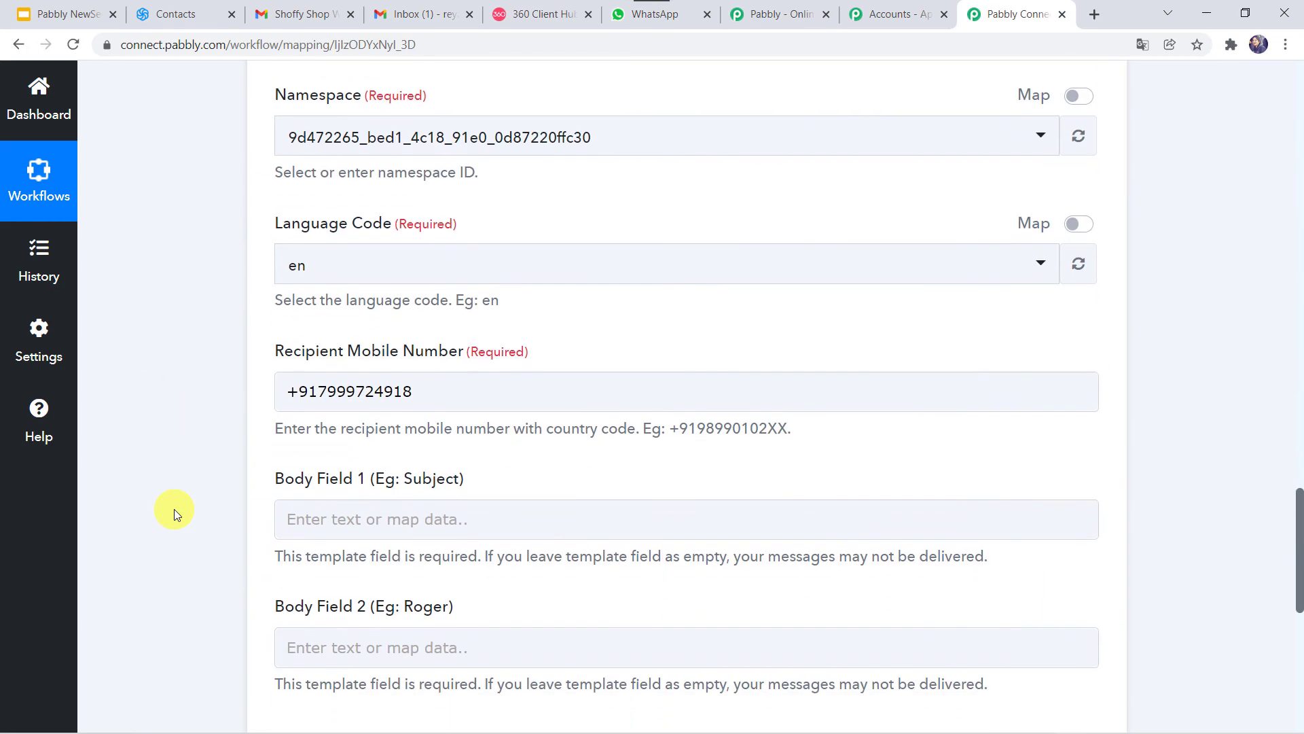
left_click(324, 216)
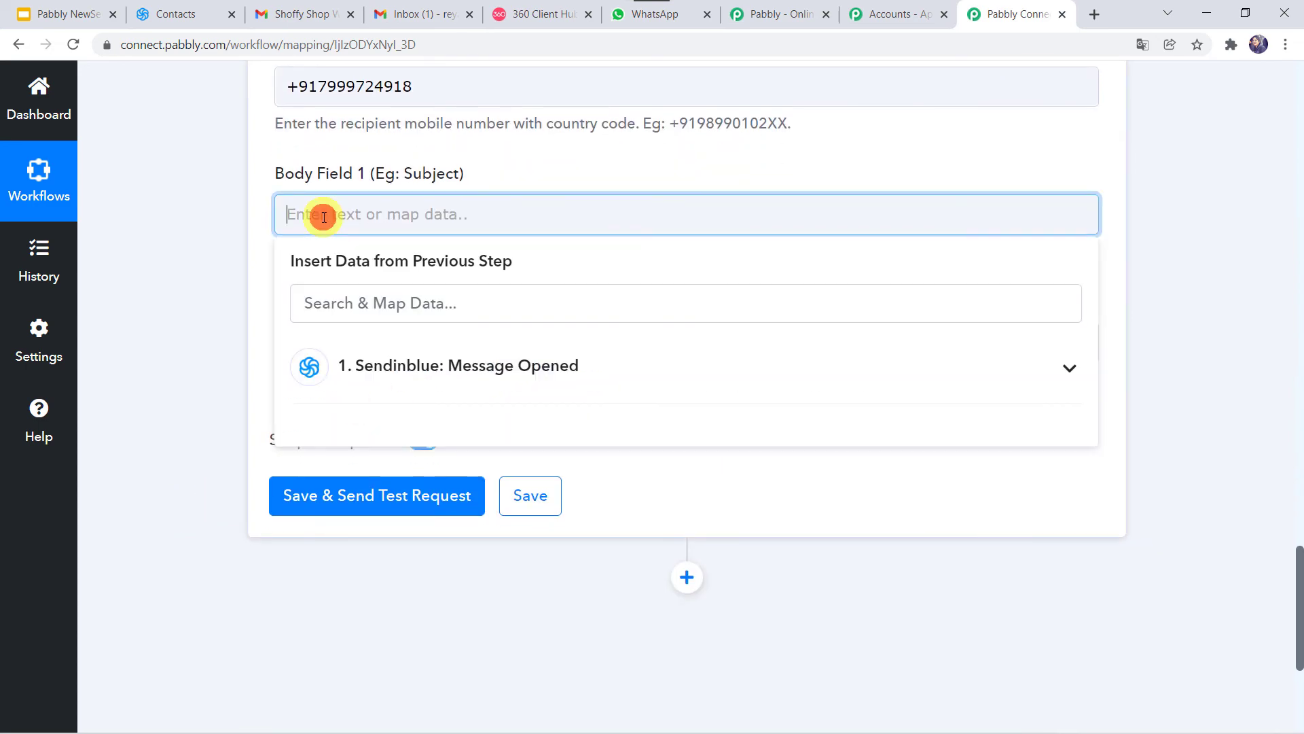
Step: Map the Sendinblue Campaign Name into Body Field 1
left_click(364, 366)
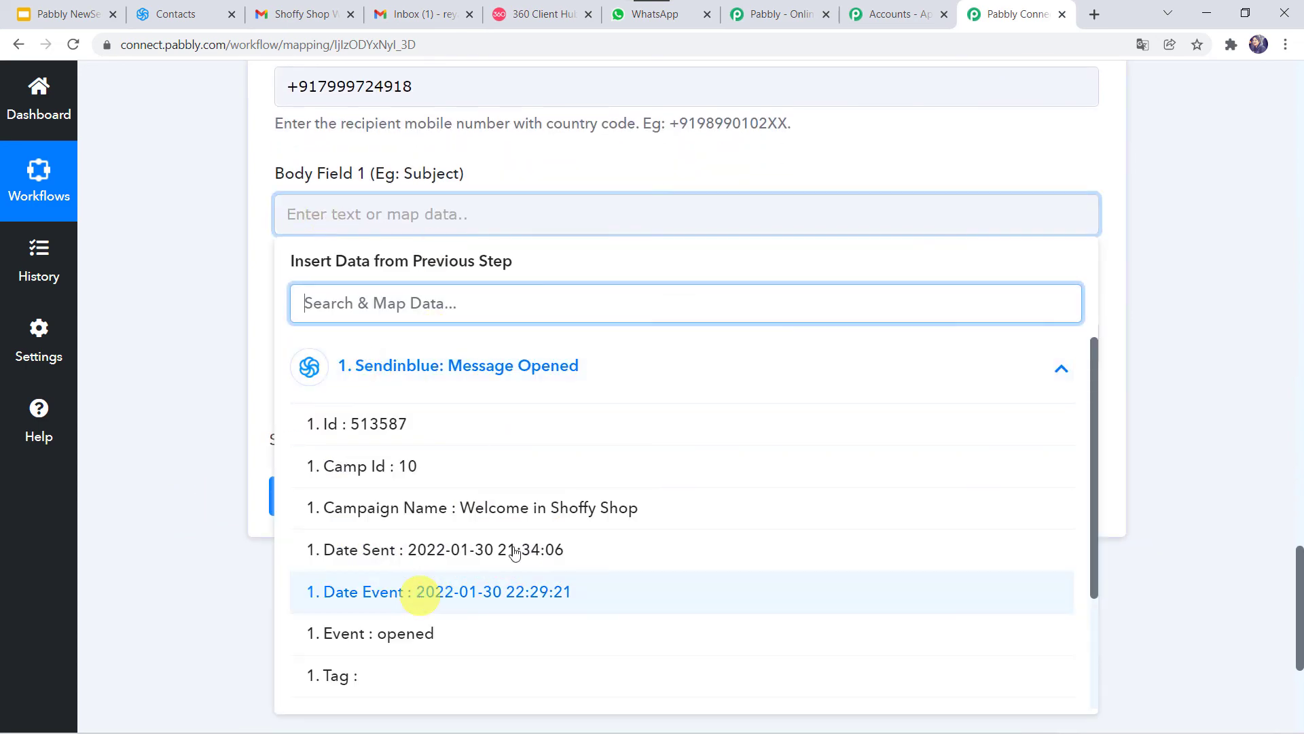
left_click(438, 503)
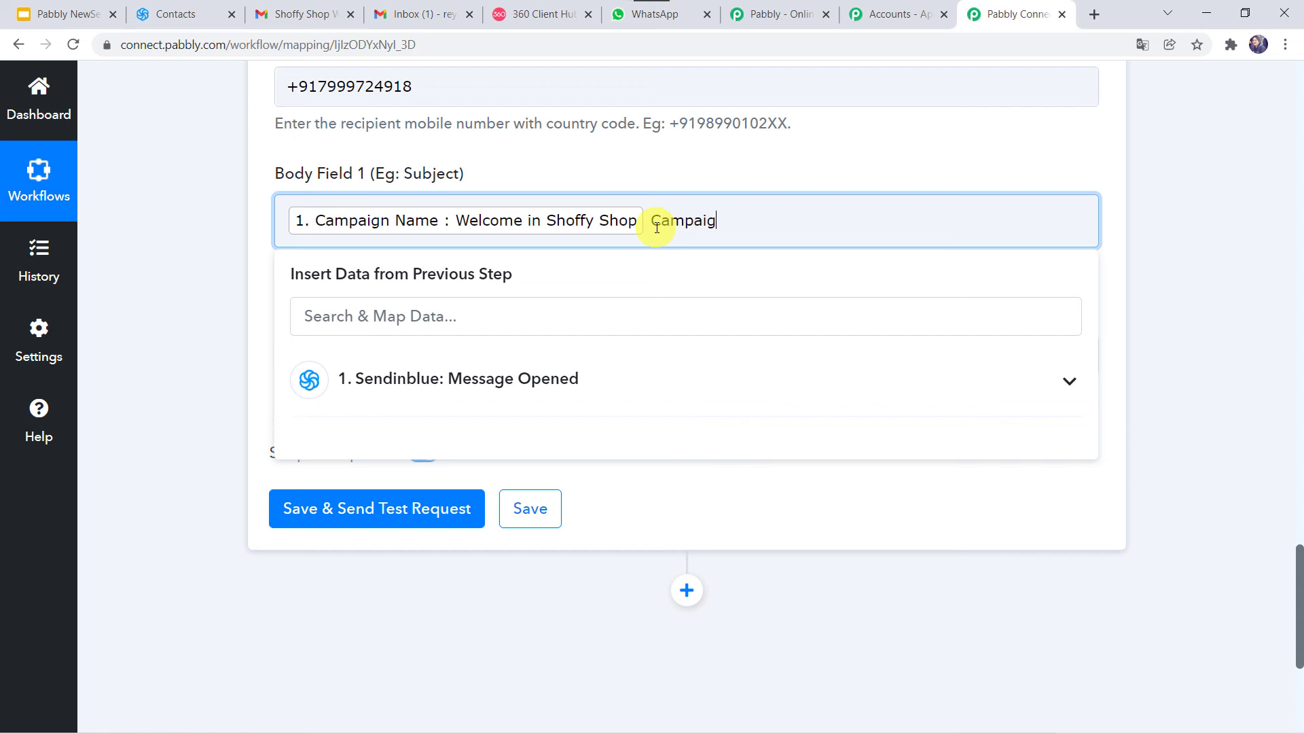
left_click(125, 384)
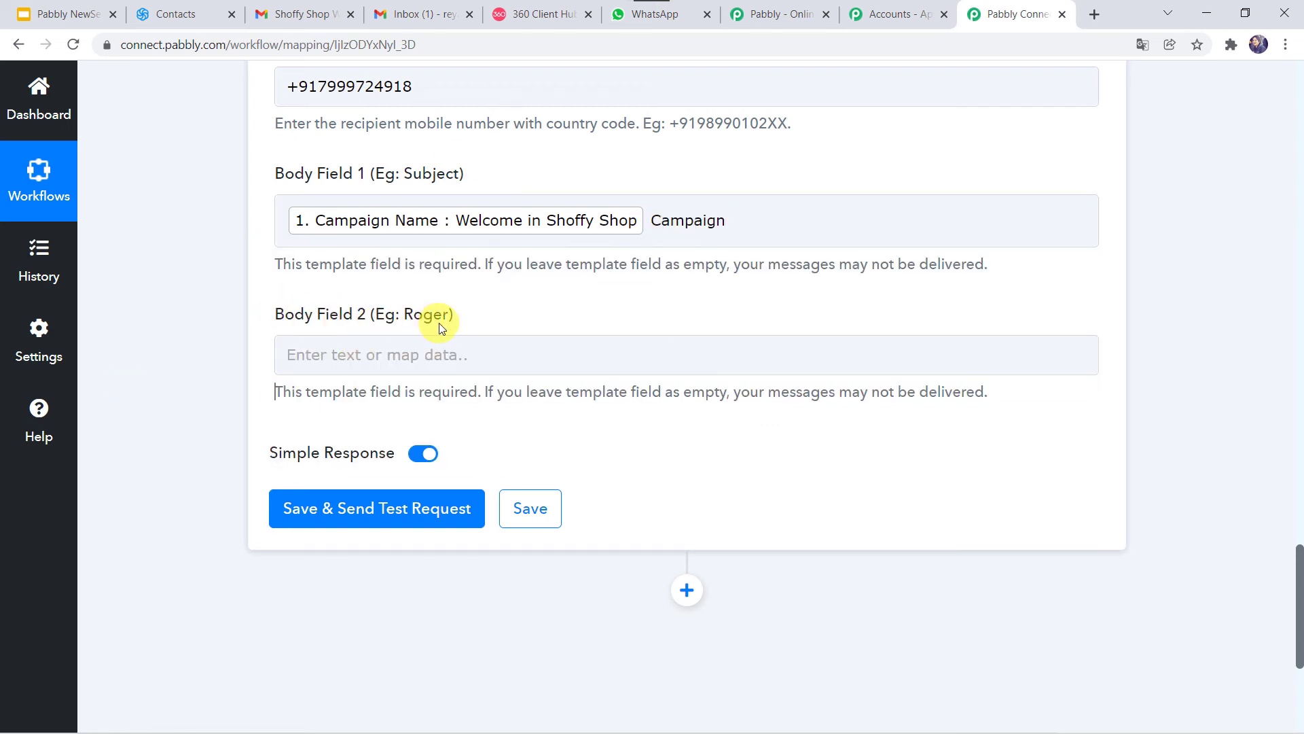
Step: Map the Sendinblue Email into Body Field 2, then save and send a test request
left_click(303, 360)
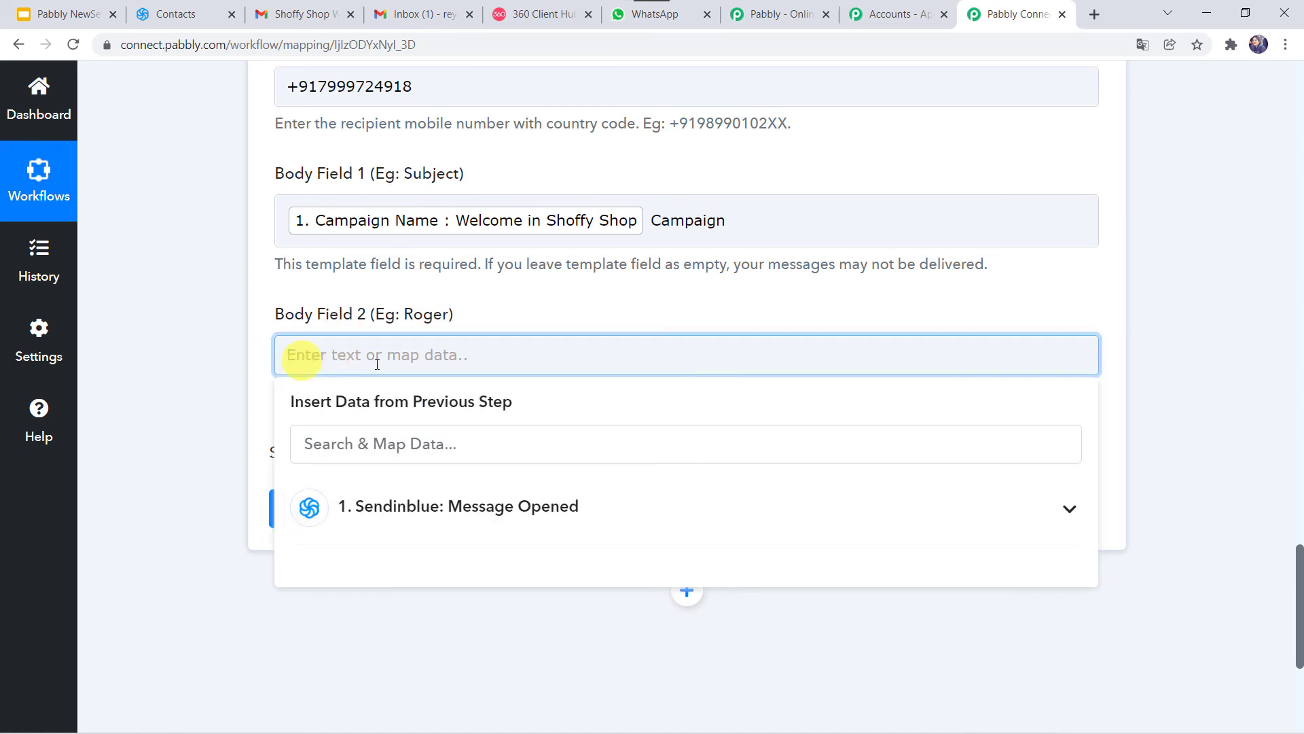
left_click(381, 509)
scroll(422, 621, "down", 5)
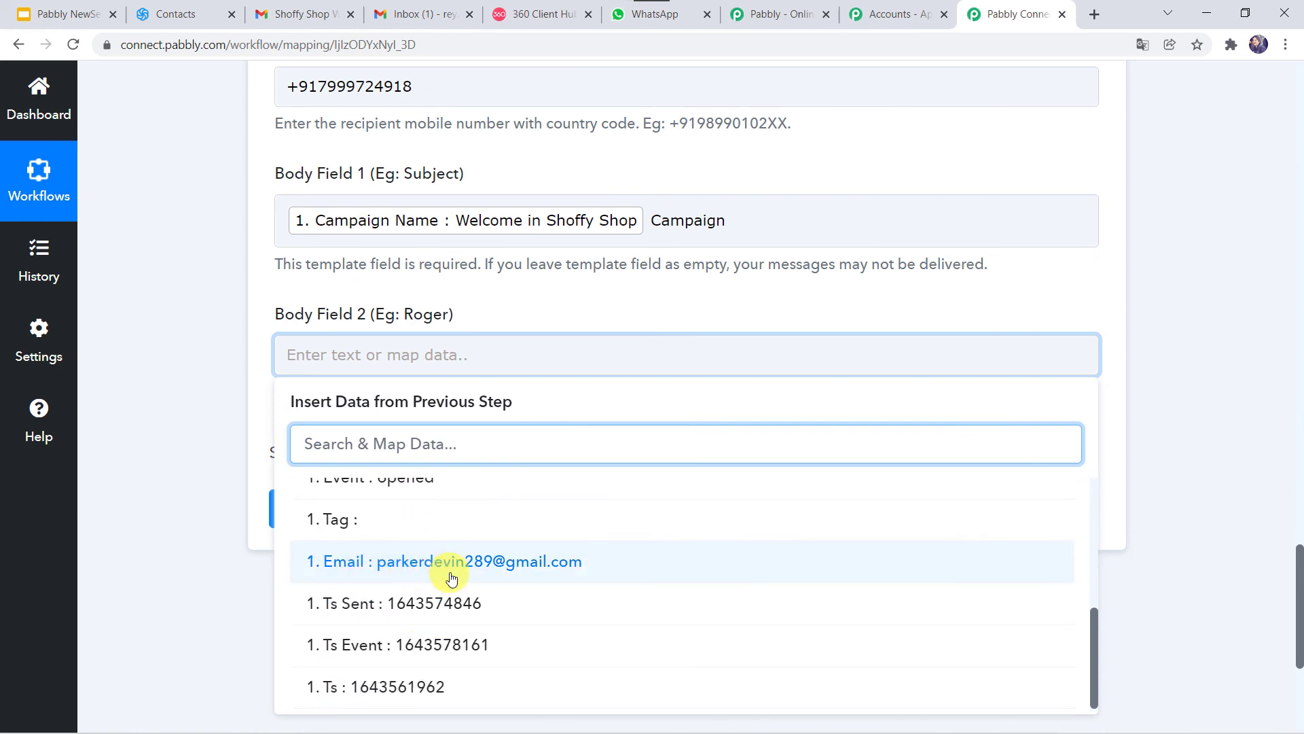
left_click(451, 576)
left_click(173, 421)
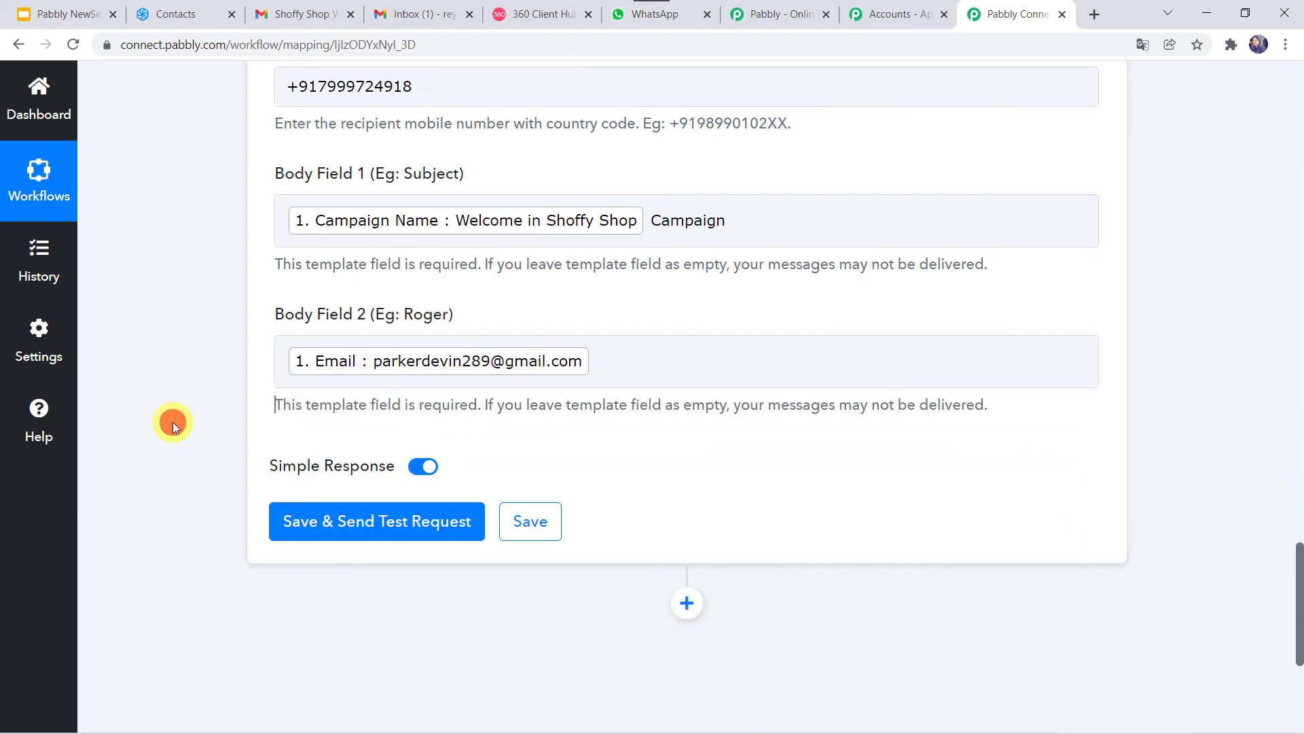
left_click(334, 520)
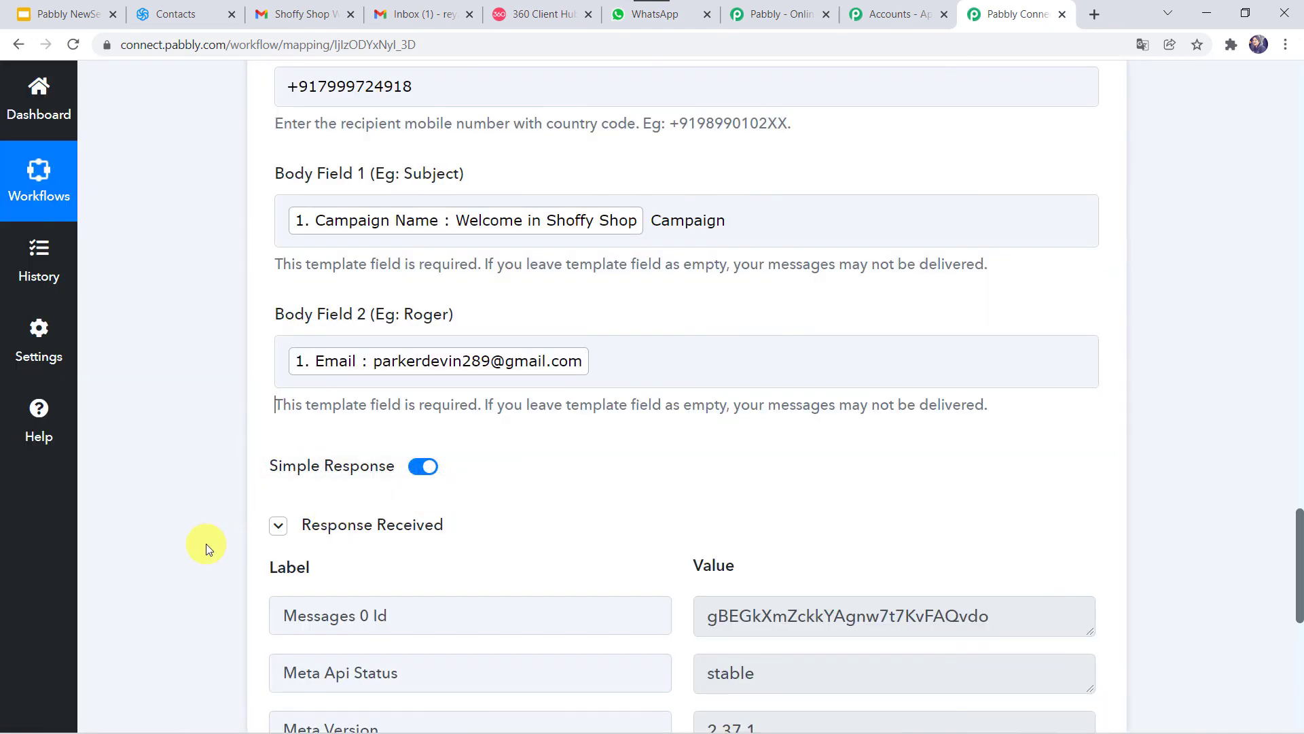
Step: Review the test response with its message ID, then switch to WhatsApp Web
scroll(323, 468, "down", 3)
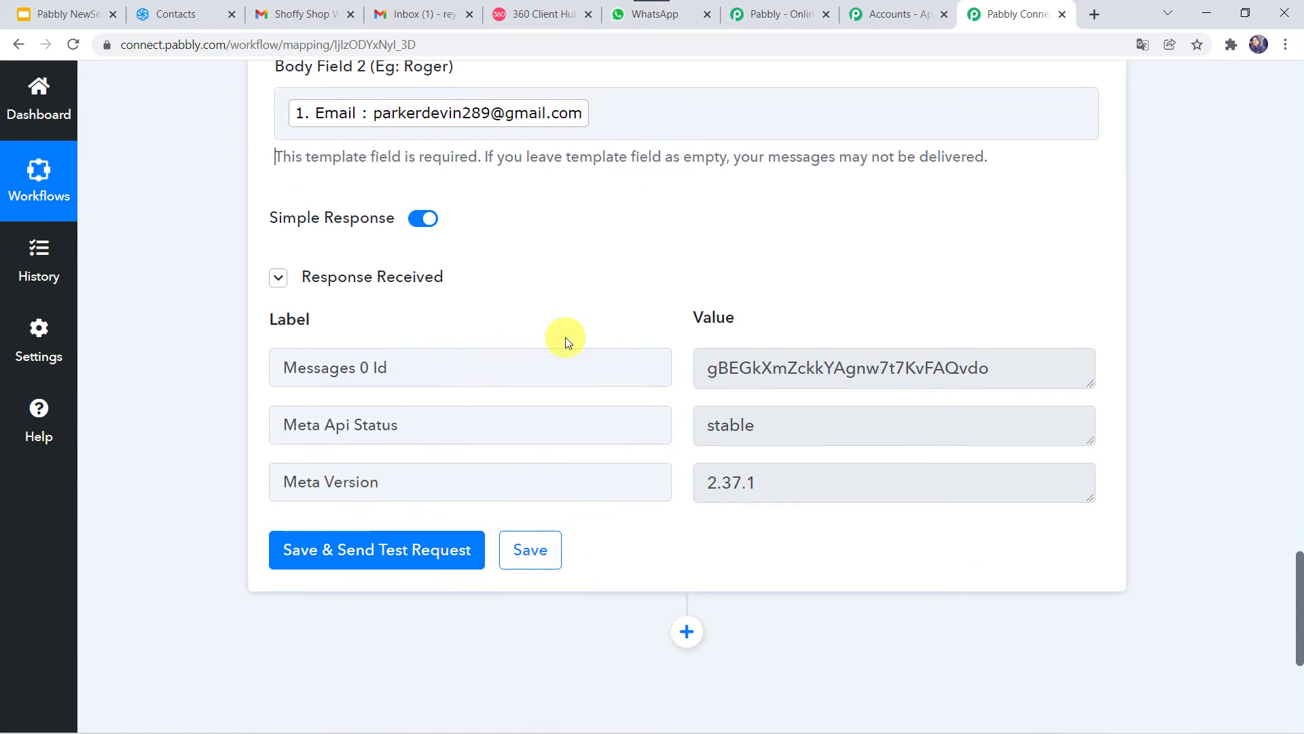
left_click(674, 27)
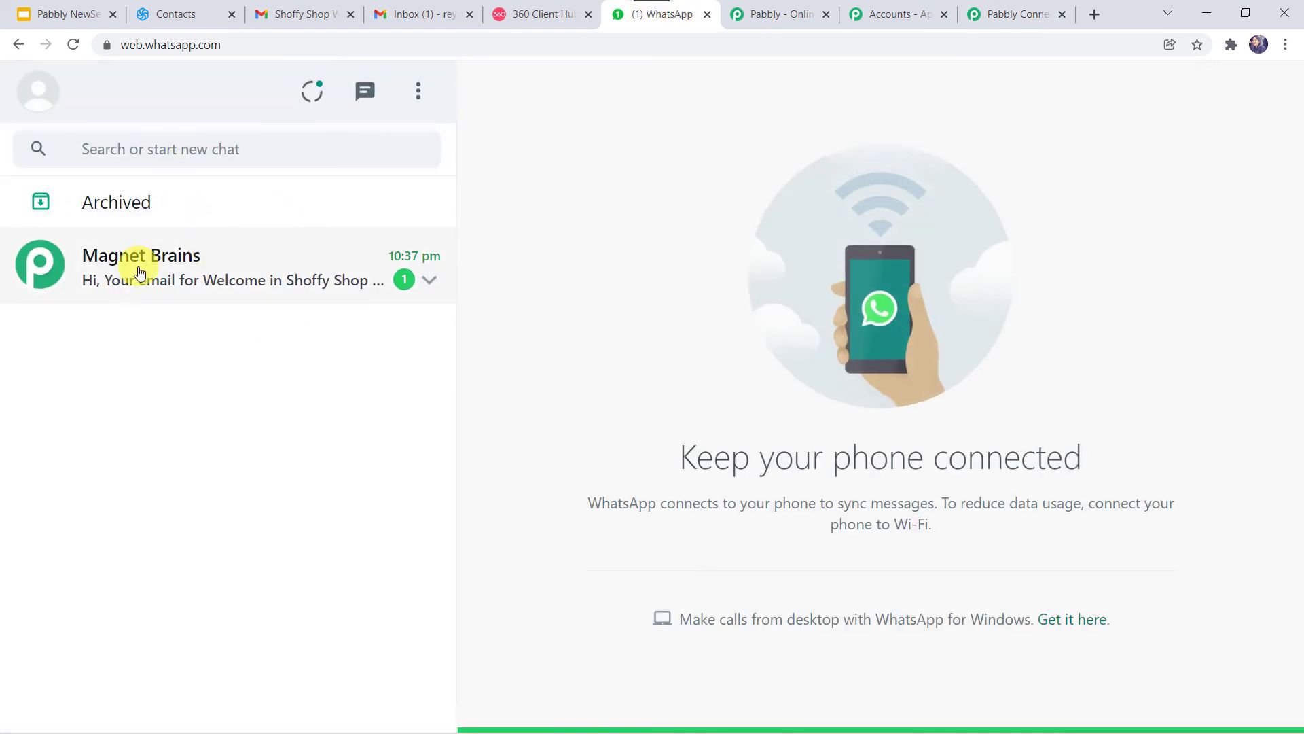
Step: Read the Shoffy Shop read notification in the business chat, then return to Pabbly Connect
left_click(207, 285)
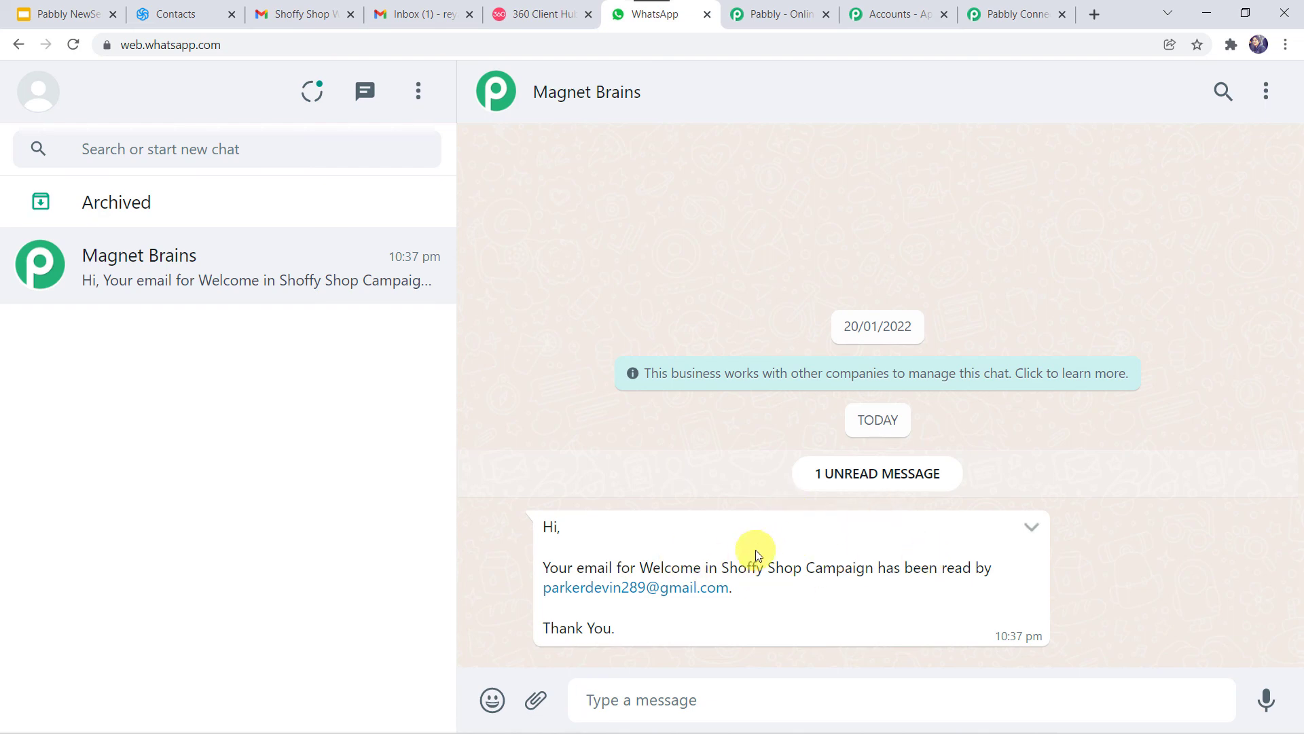
left_click(1012, 10)
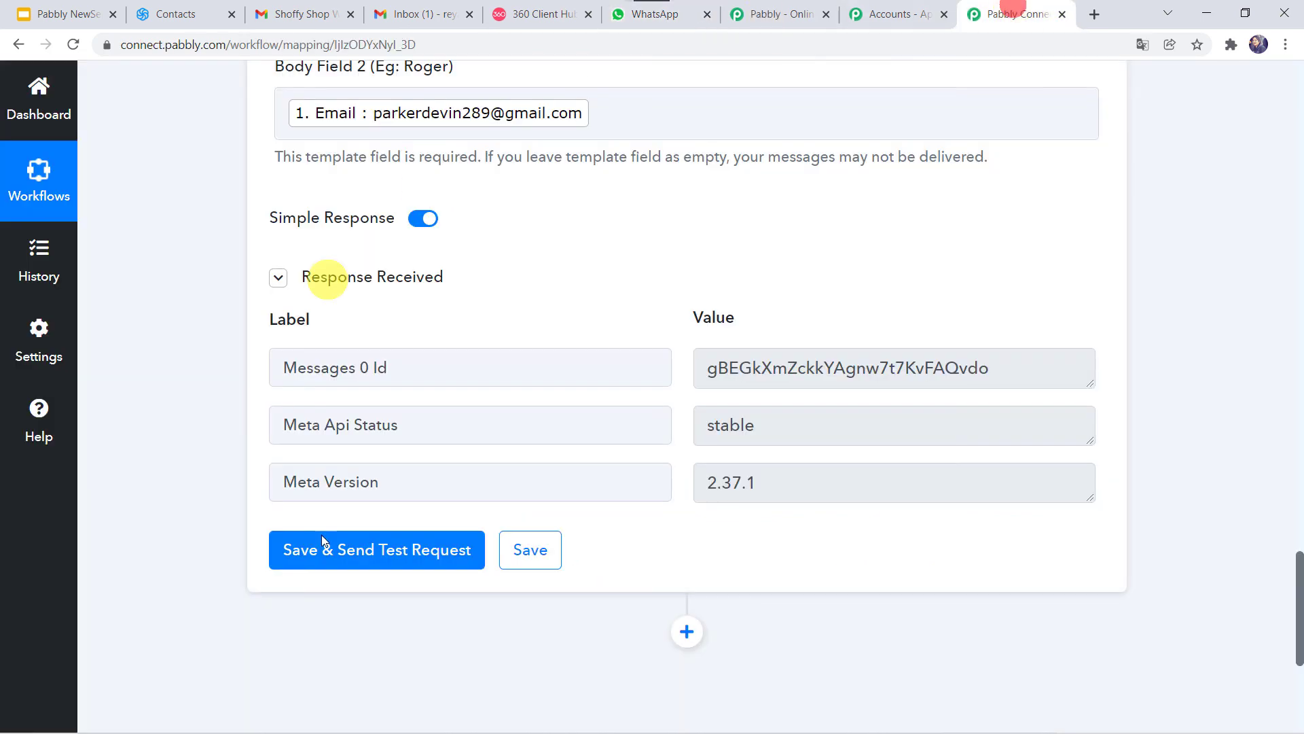
Step: Save the WhatsApp by 360Dialog action step
left_click(544, 549)
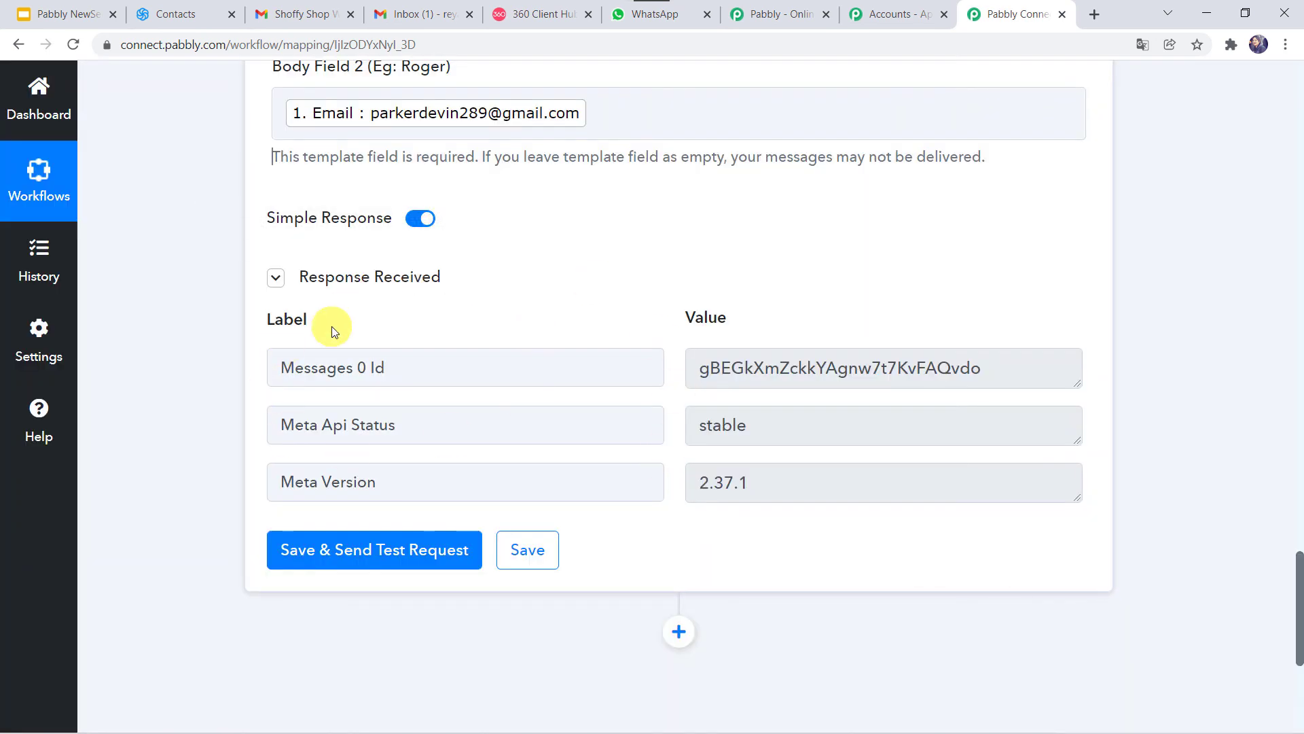
Step: Open and read the Shoffy Shop Welcome Our Customers email in Gmail
left_click(434, 19)
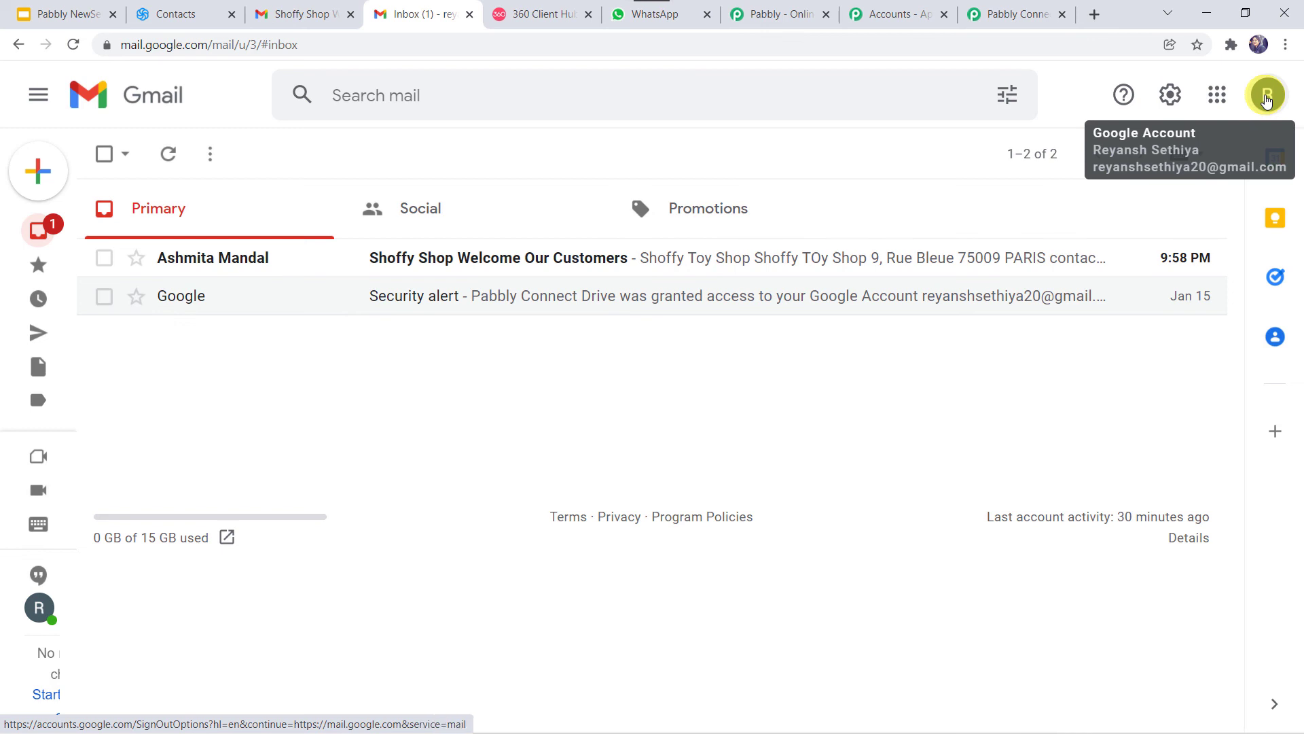
left_click(435, 261)
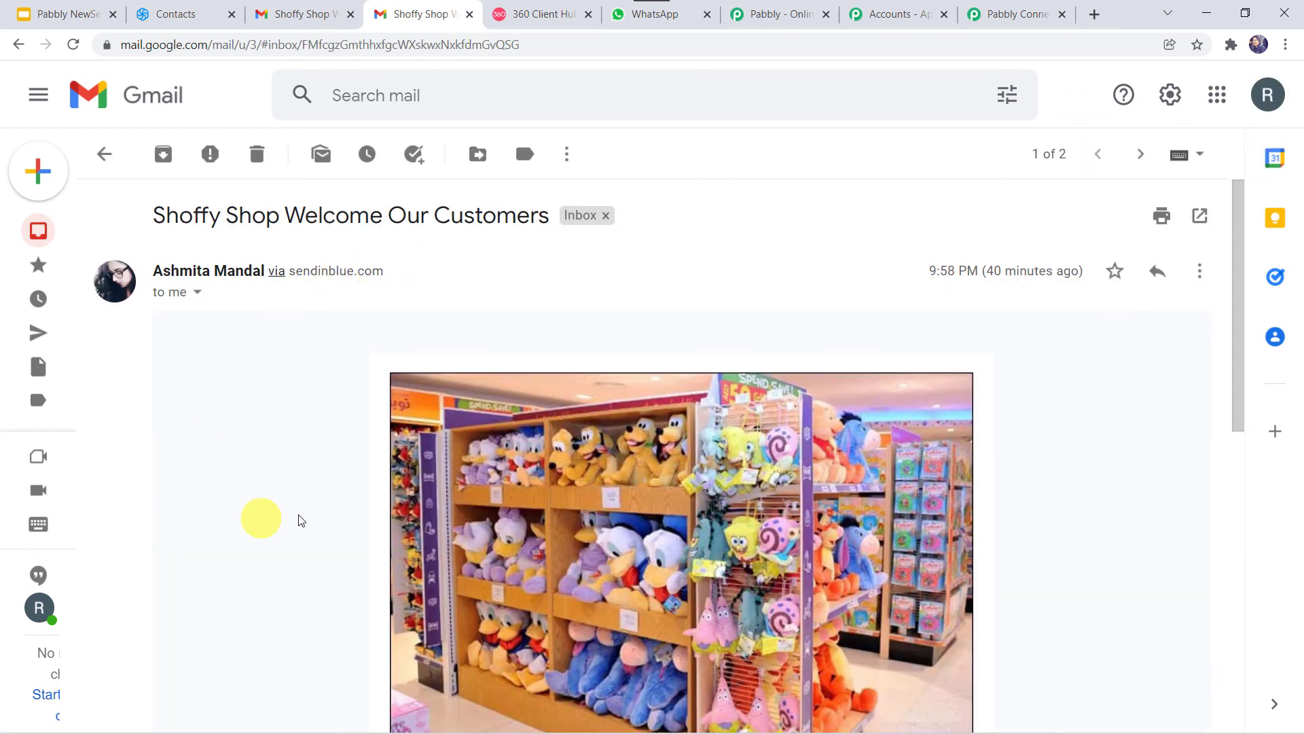
scroll(290, 469, "down", 10)
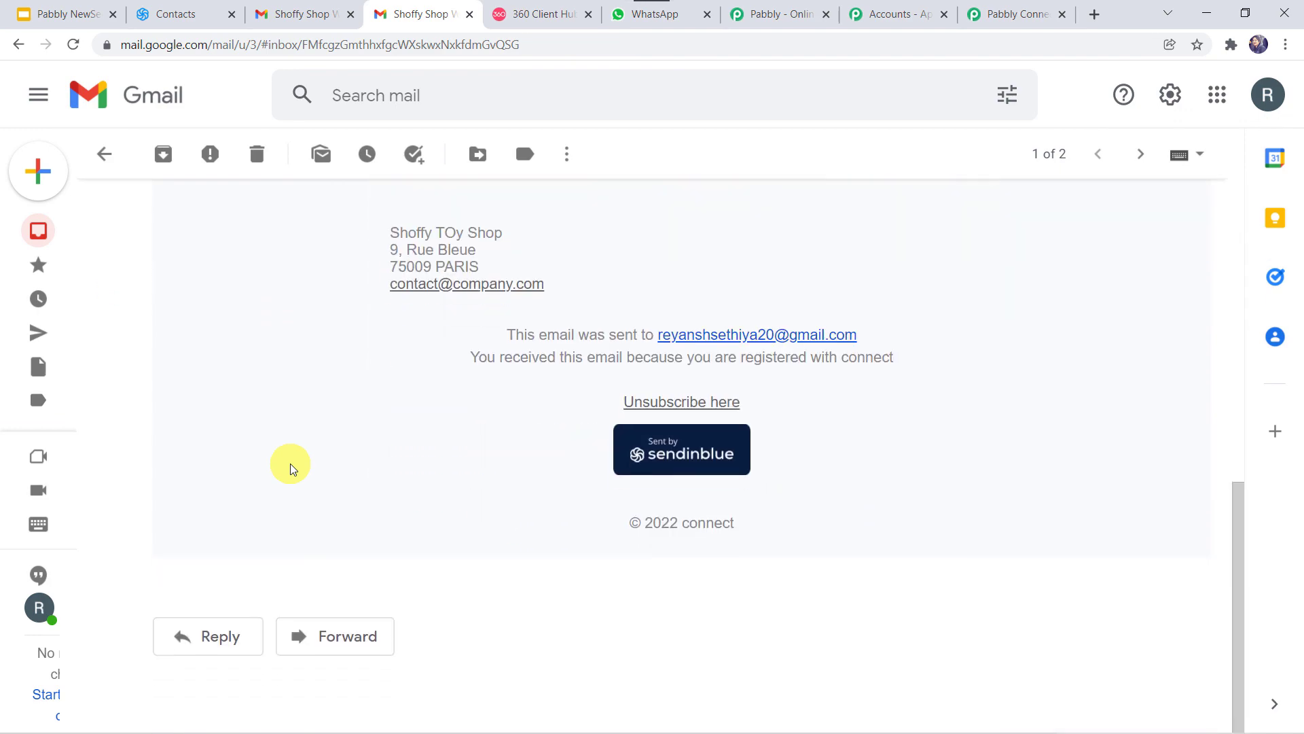
scroll(291, 467, "up", 10)
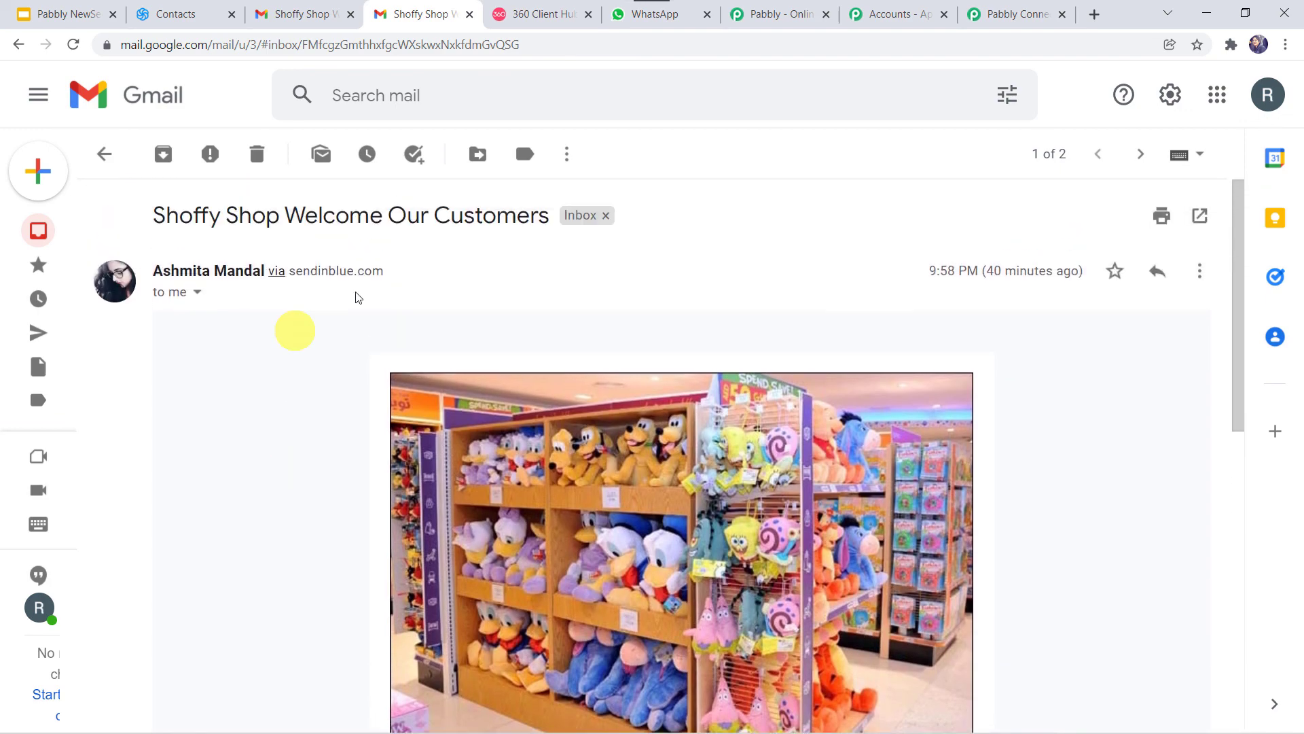
Step: Check WhatsApp Web for the second read notification, then return to Pabbly Connect
left_click(655, 20)
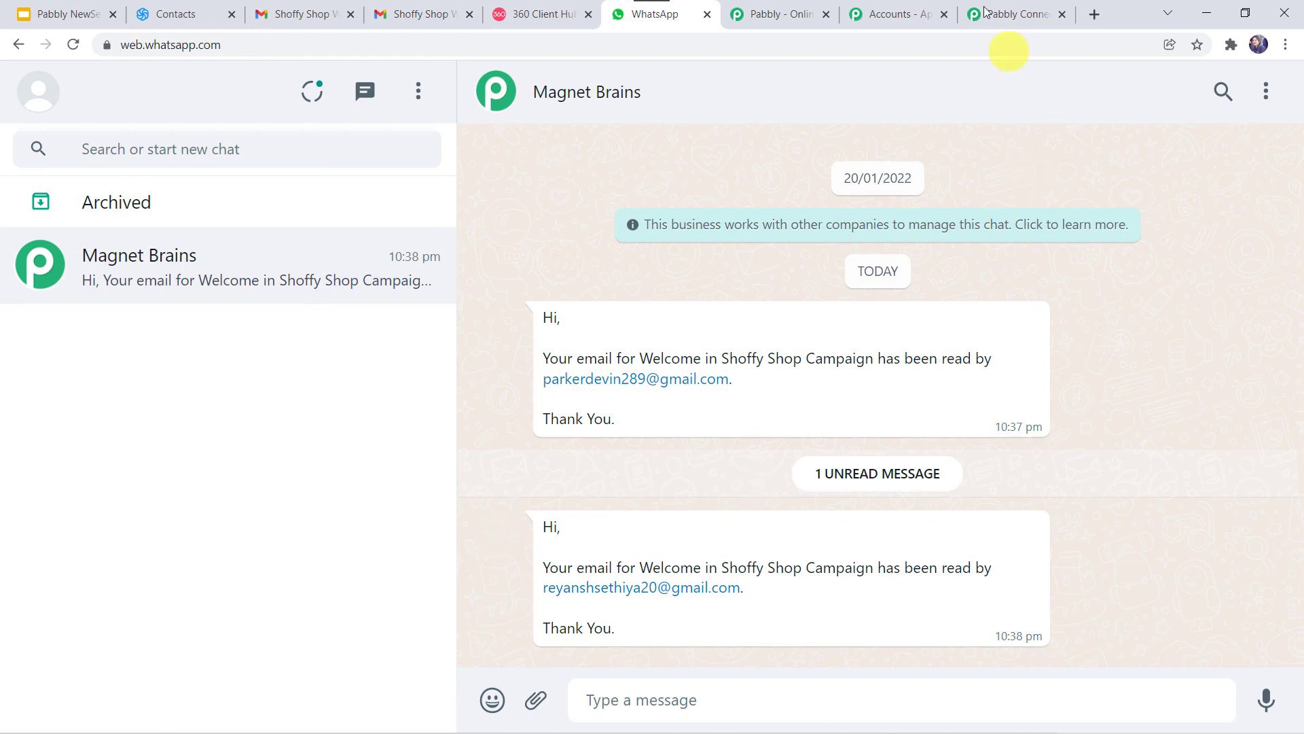
left_click(1017, 19)
scroll(249, 226, "up", 15)
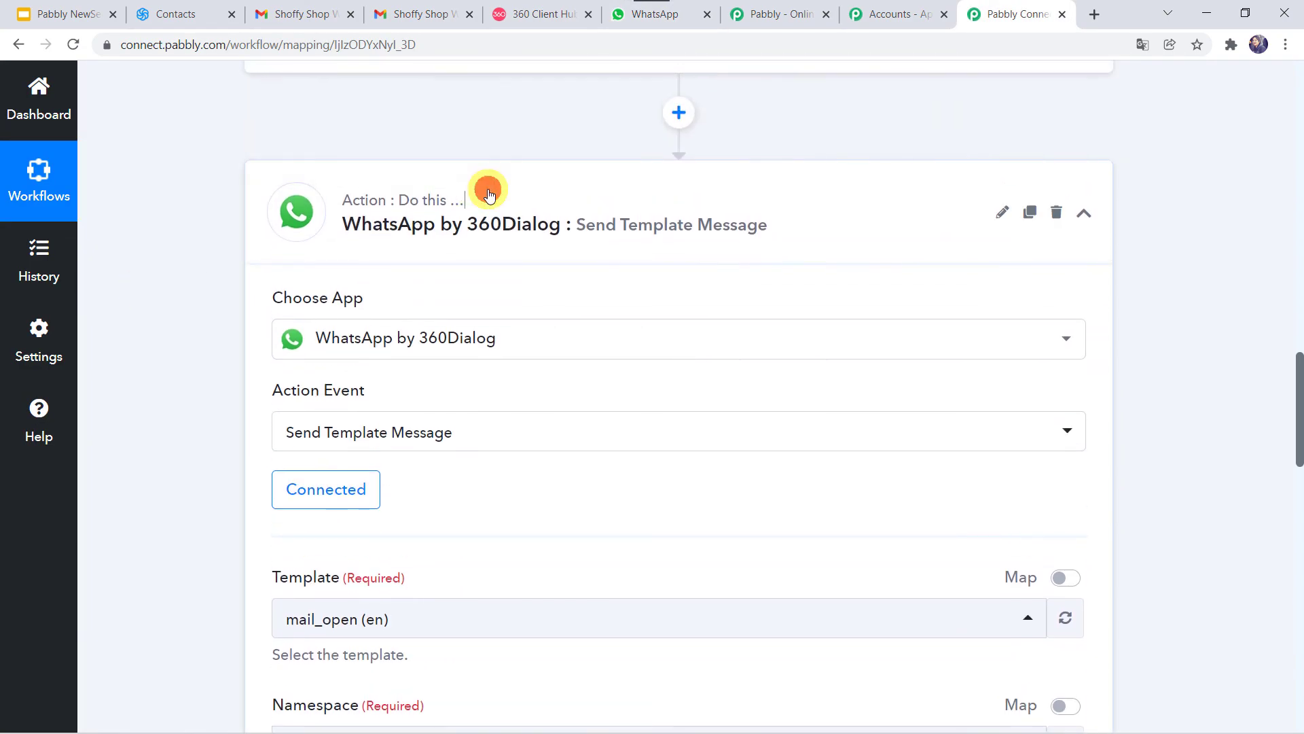
Step: Collapse the WhatsApp action and Sendinblue trigger cards and scroll to the workflow top
left_click(486, 194)
scroll(489, 195, "up", 10)
scroll(489, 195, "up", 10)
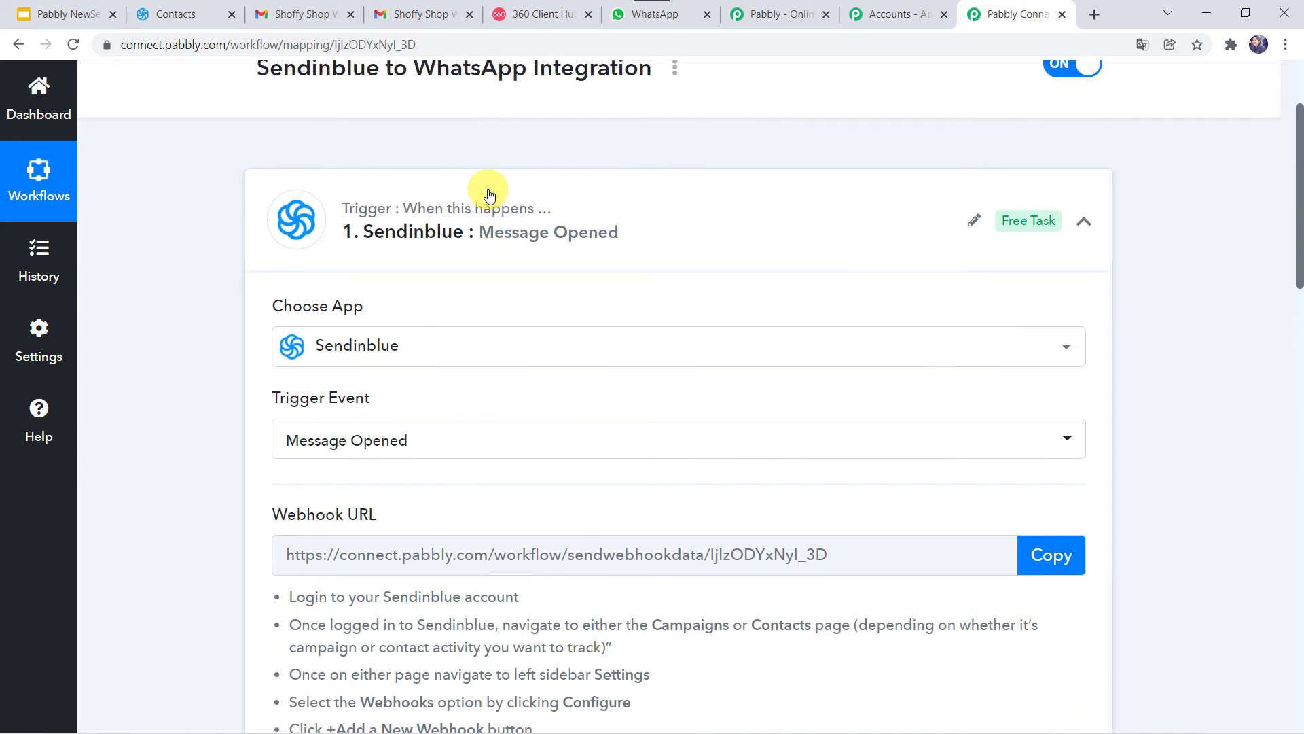
left_click(488, 194)
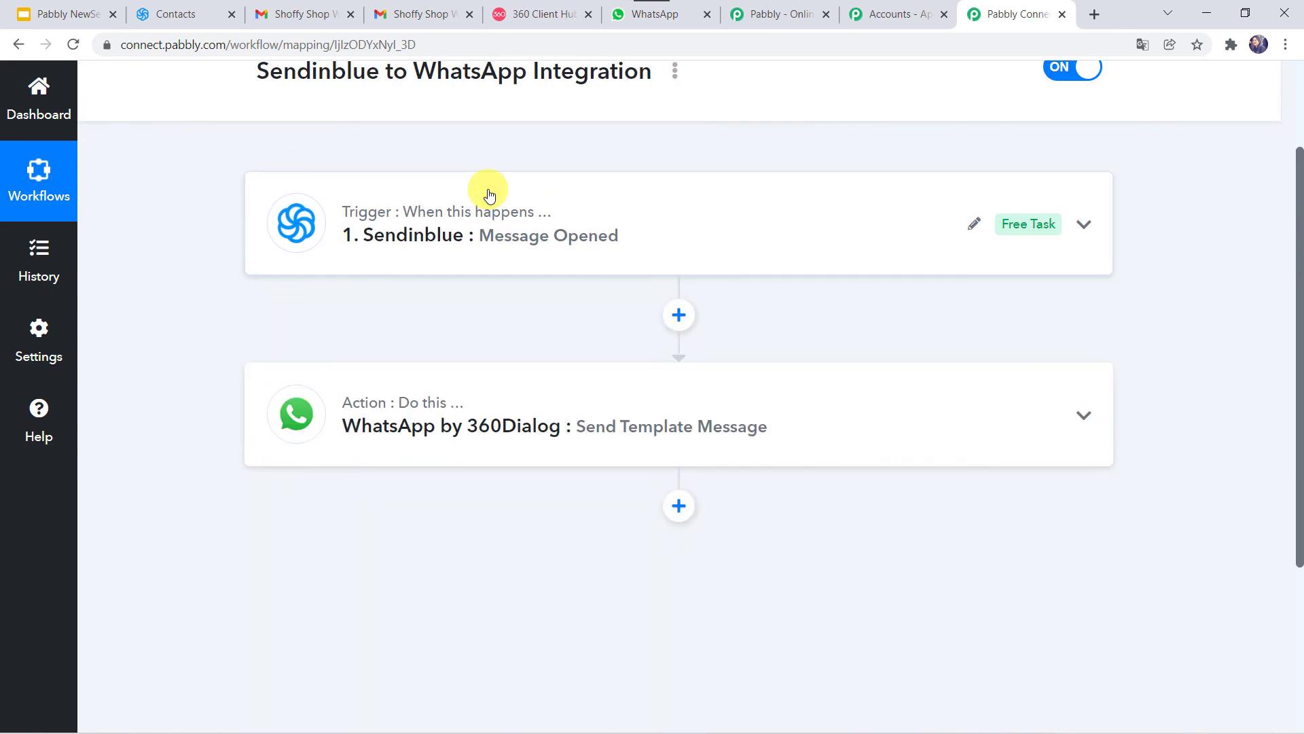
scroll(486, 190, "up", 3)
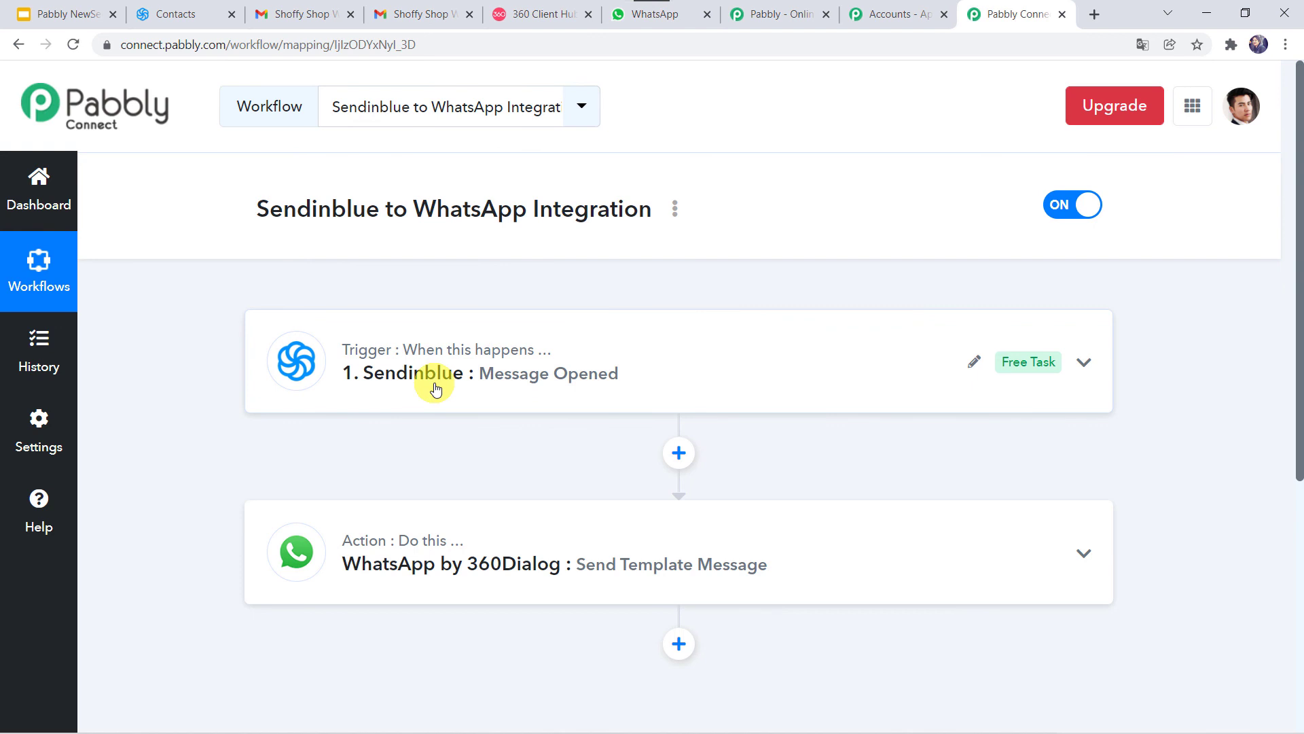